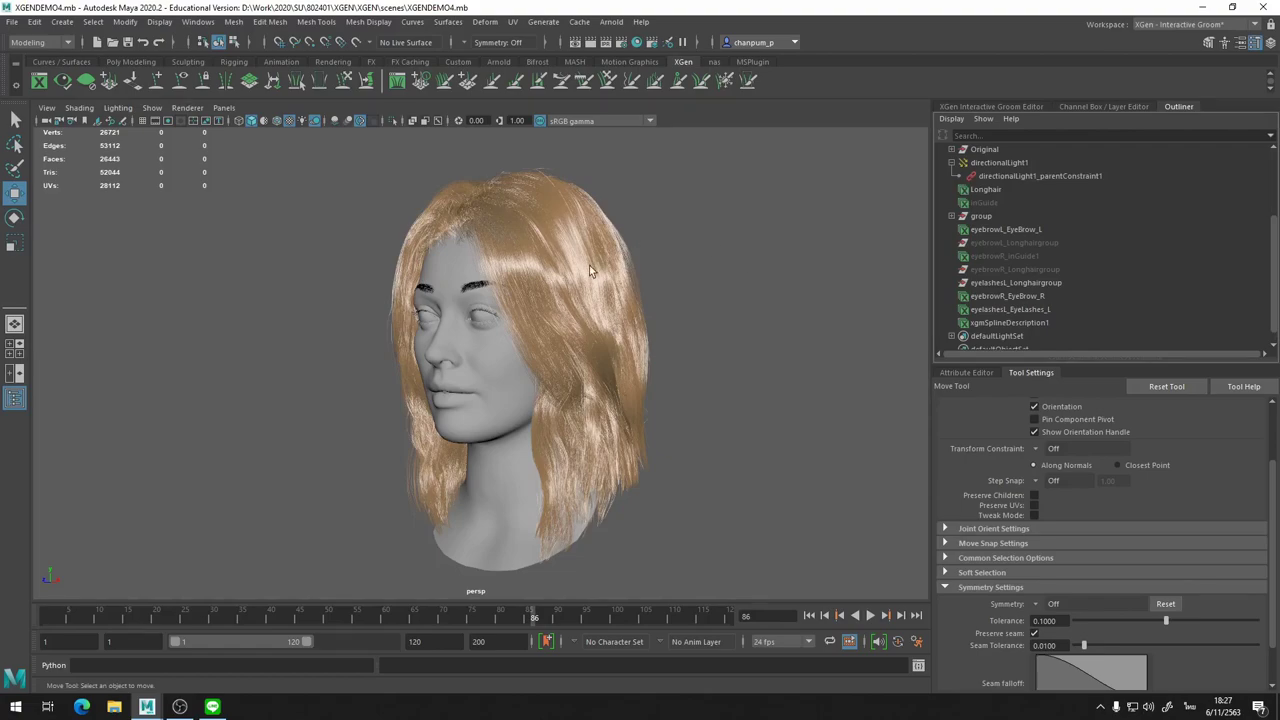
Turn off Illuminates by Default on directionalLight1 in its Attribute Editor.
click(998, 163)
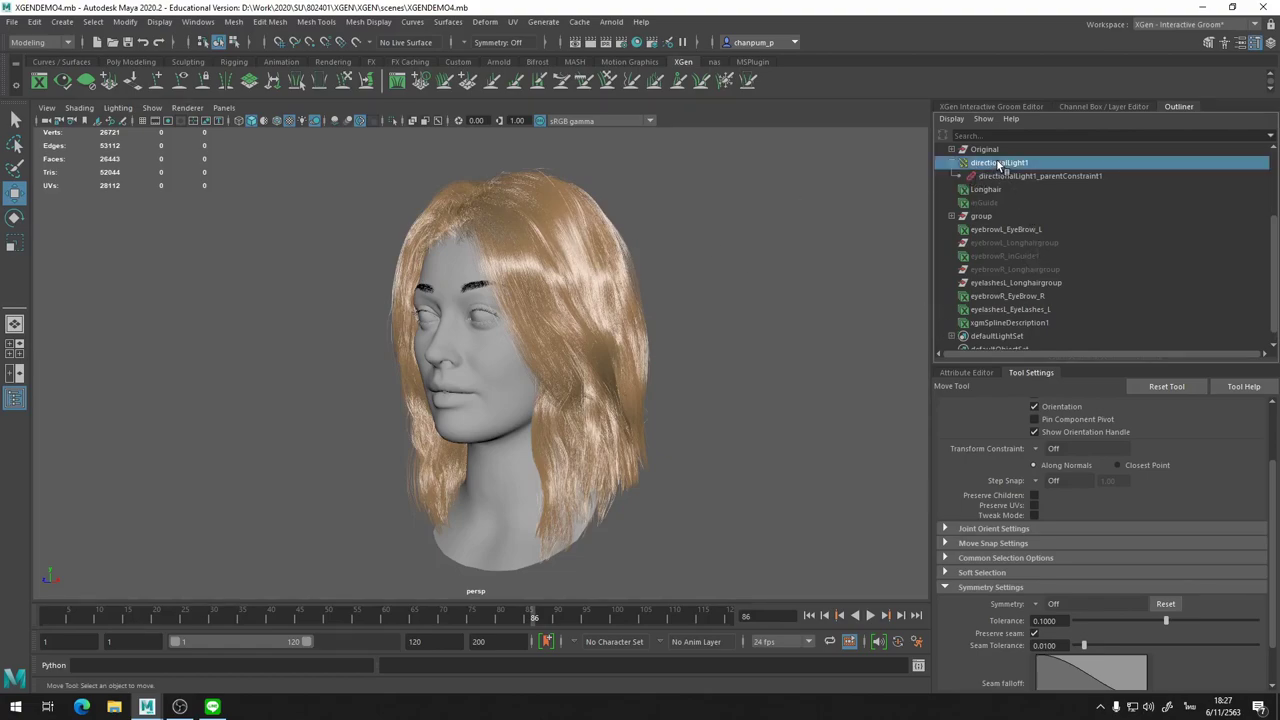
click(966, 372)
scroll(1095, 552, down, 3)
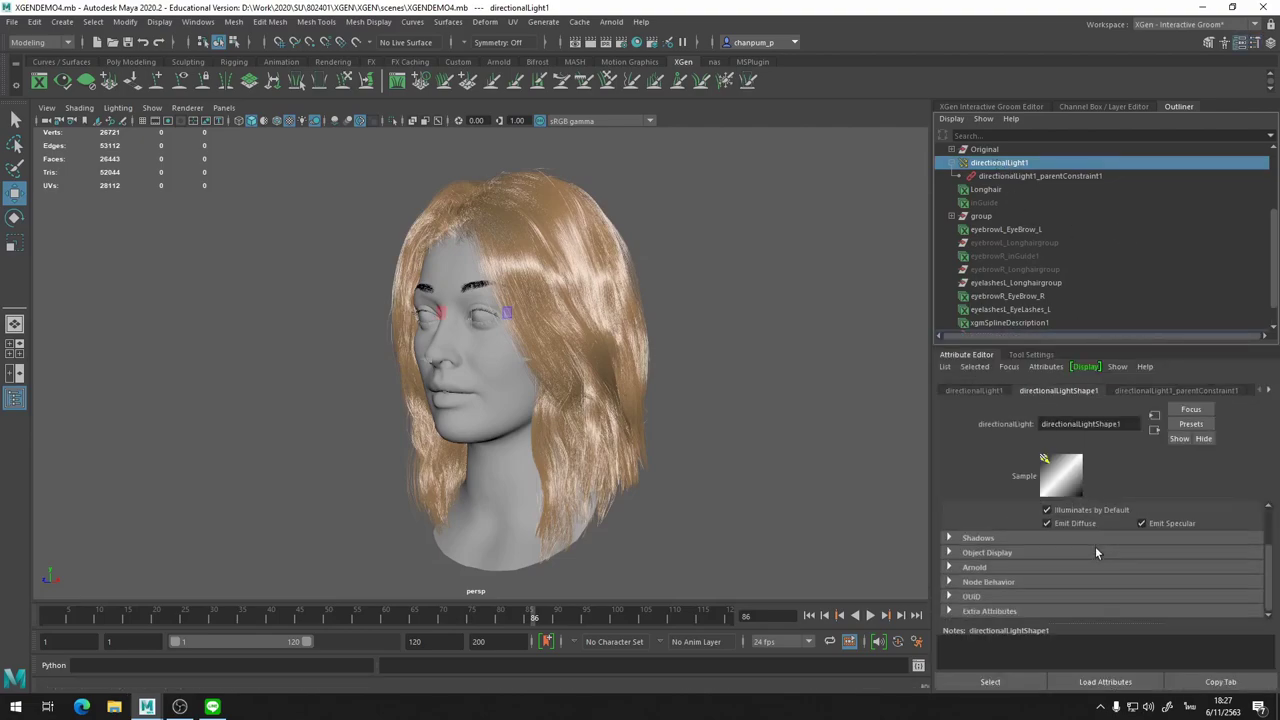
click(1047, 510)
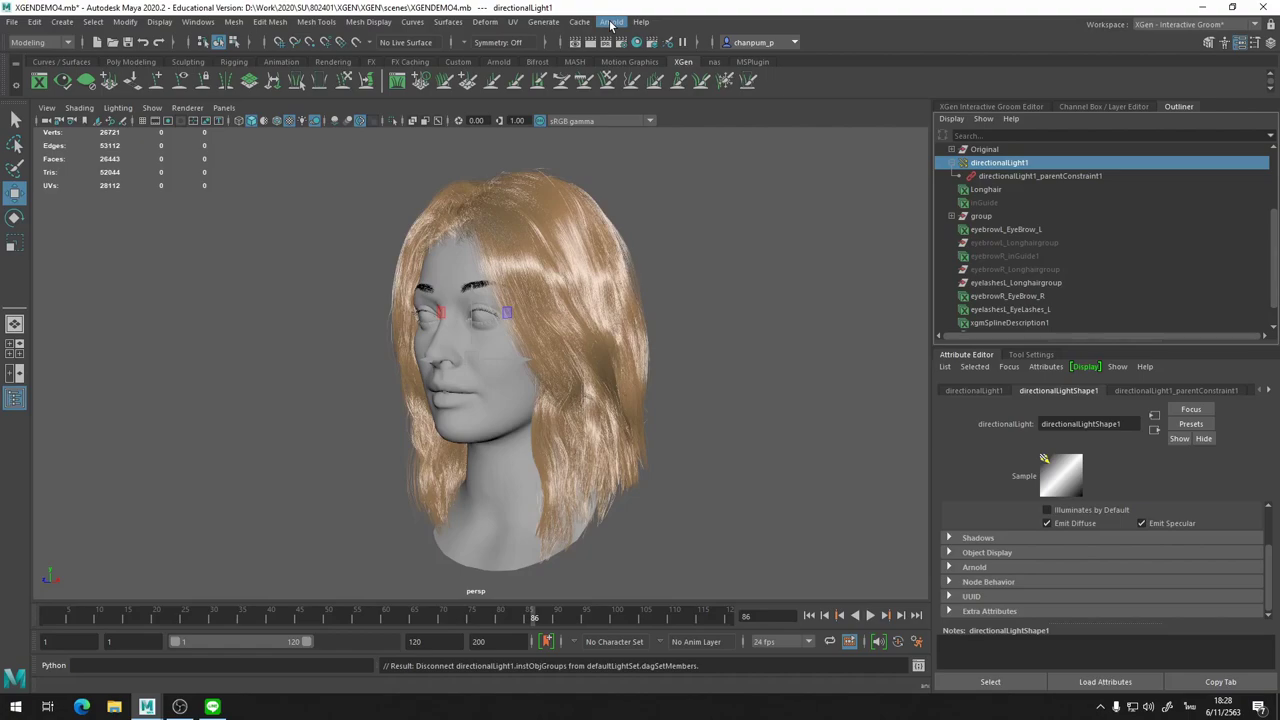
Create an aiSkyDomeLight1 skydome light from the Arnold Lights menu.
click(611, 22)
mouse_move(623, 89)
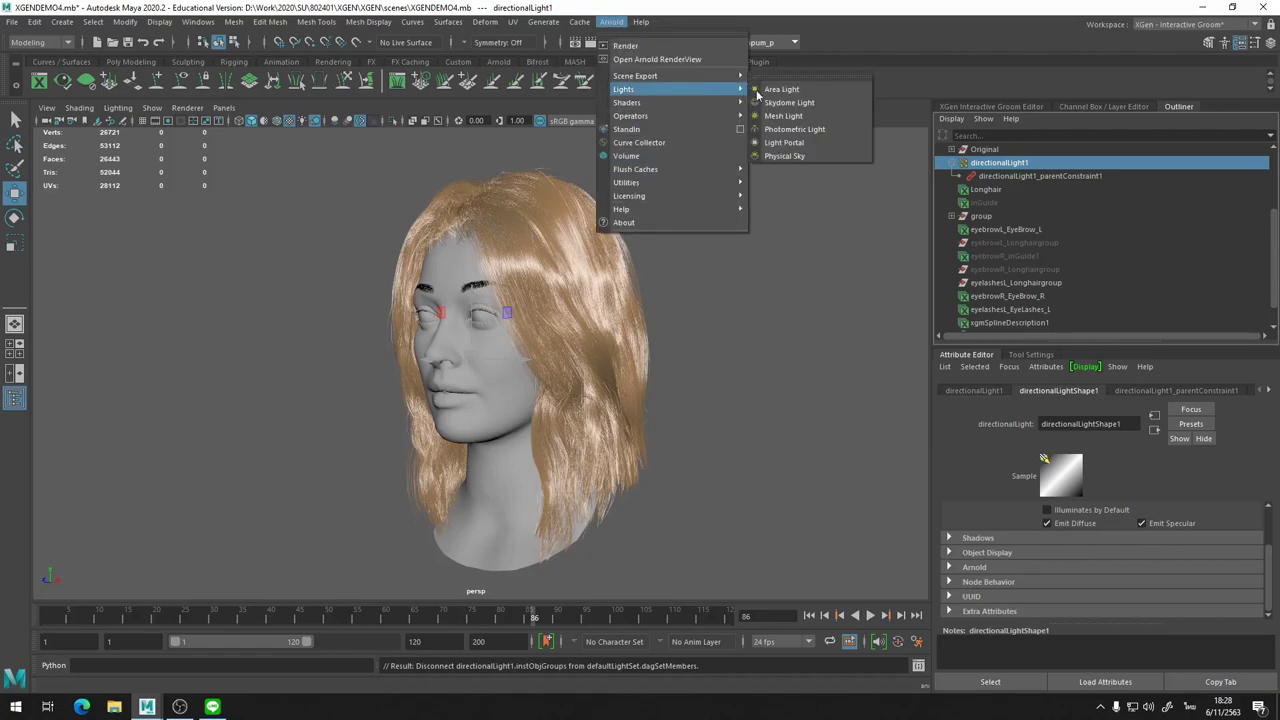
key(Escape)
key(Escape)
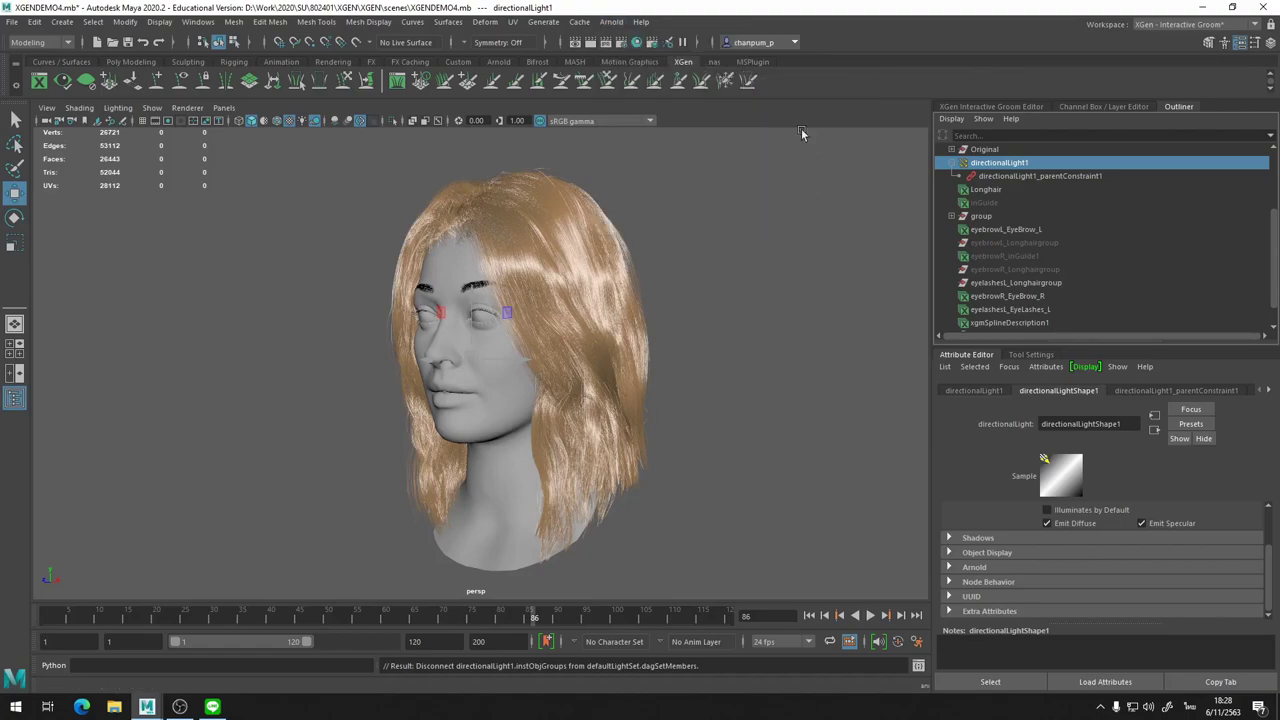
click(610, 22)
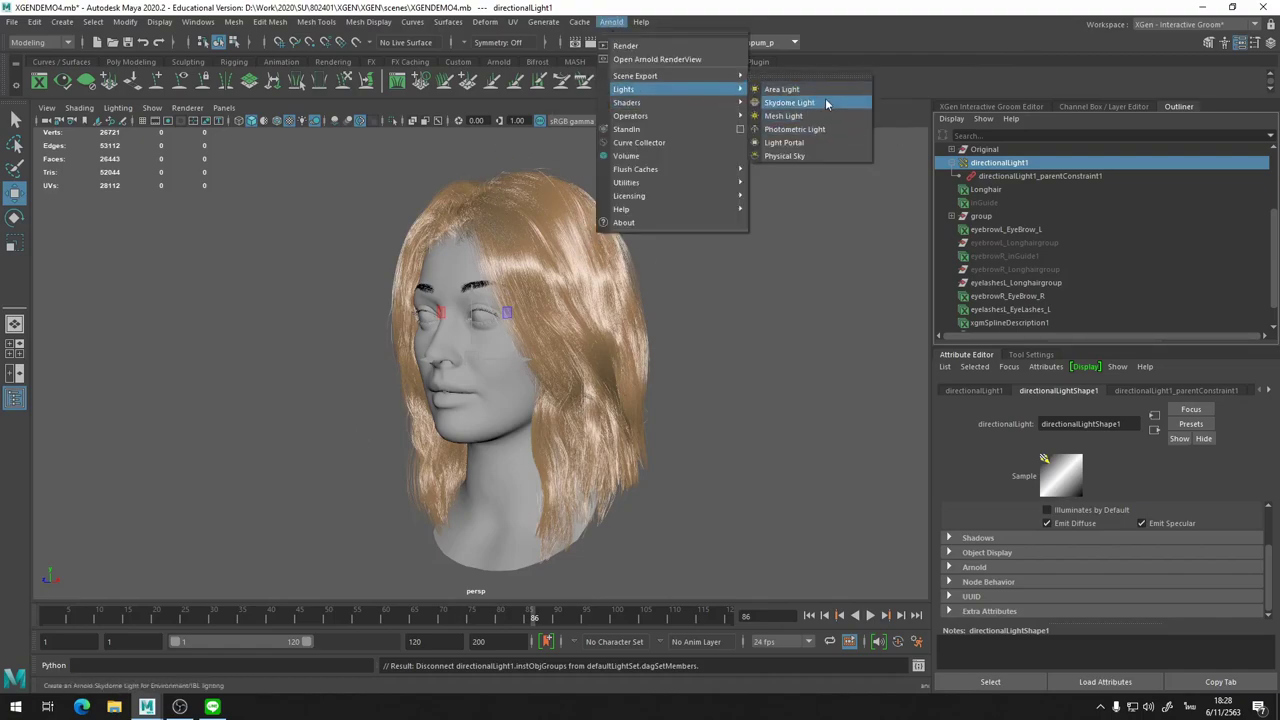
click(826, 104)
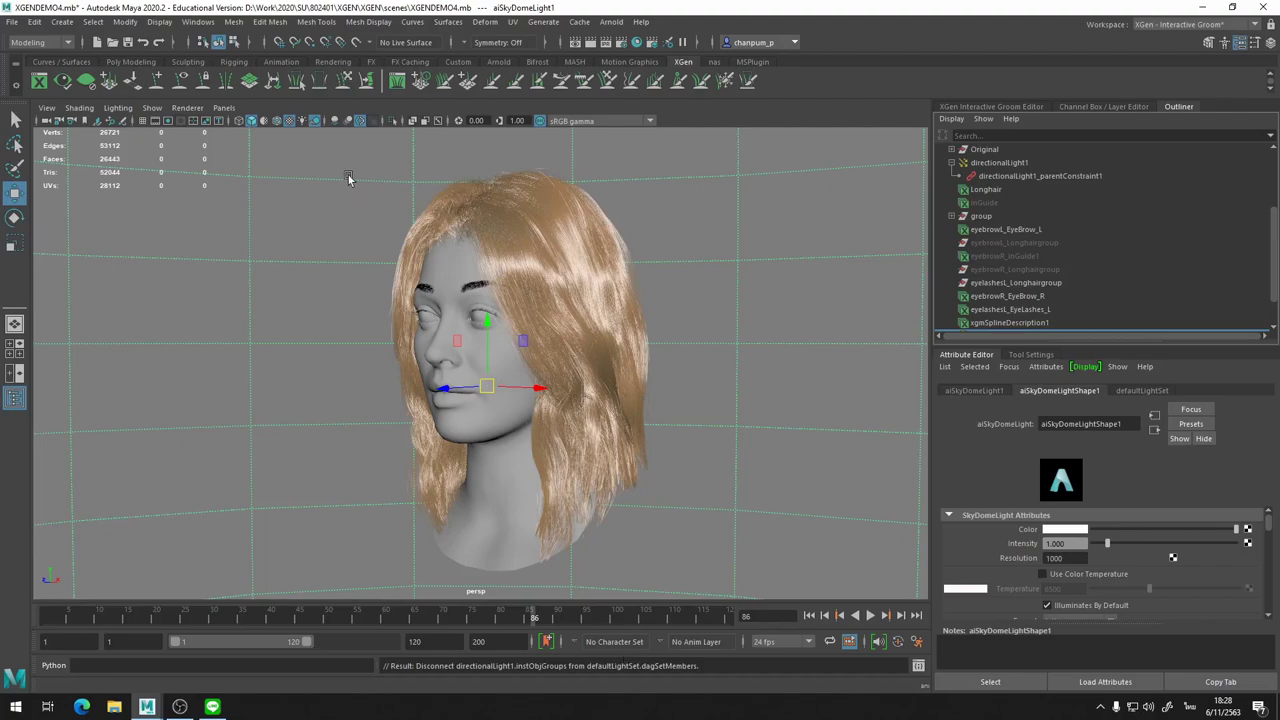
click(180, 108)
Open the Arnold viewer for the viewport and move it to the upper-left corner.
click(219, 148)
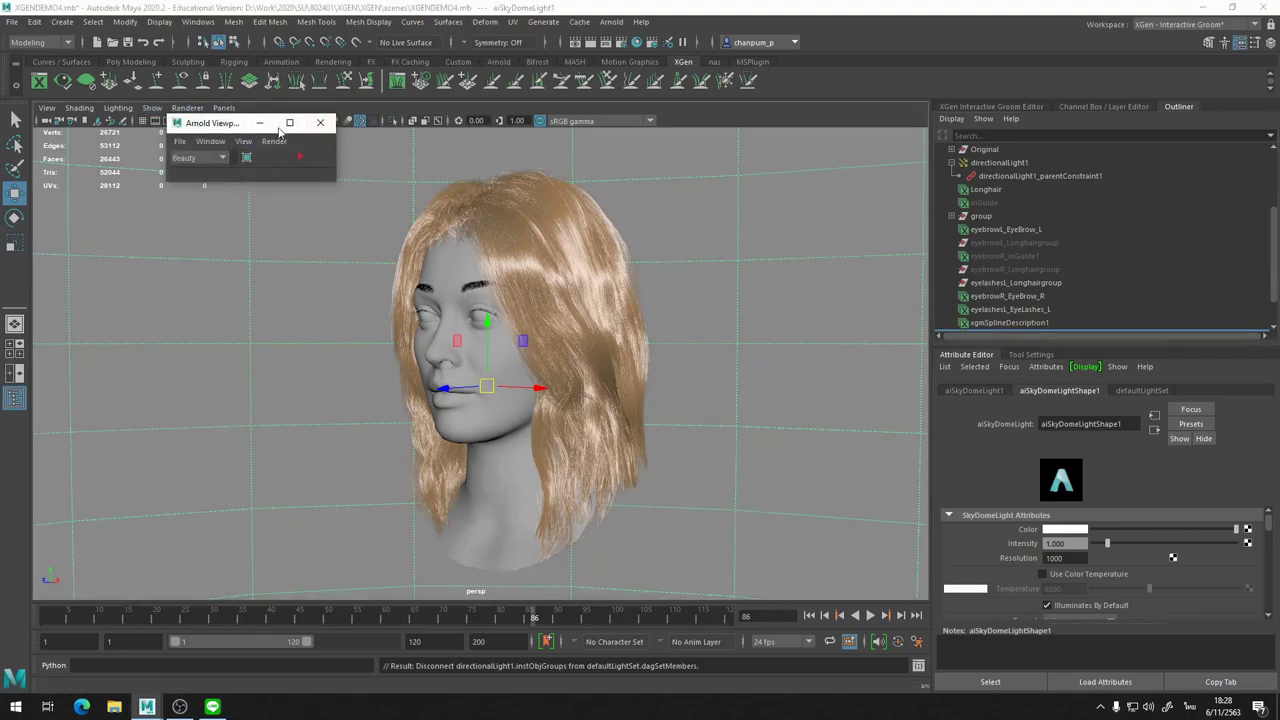
drag(210, 124, 128, 150)
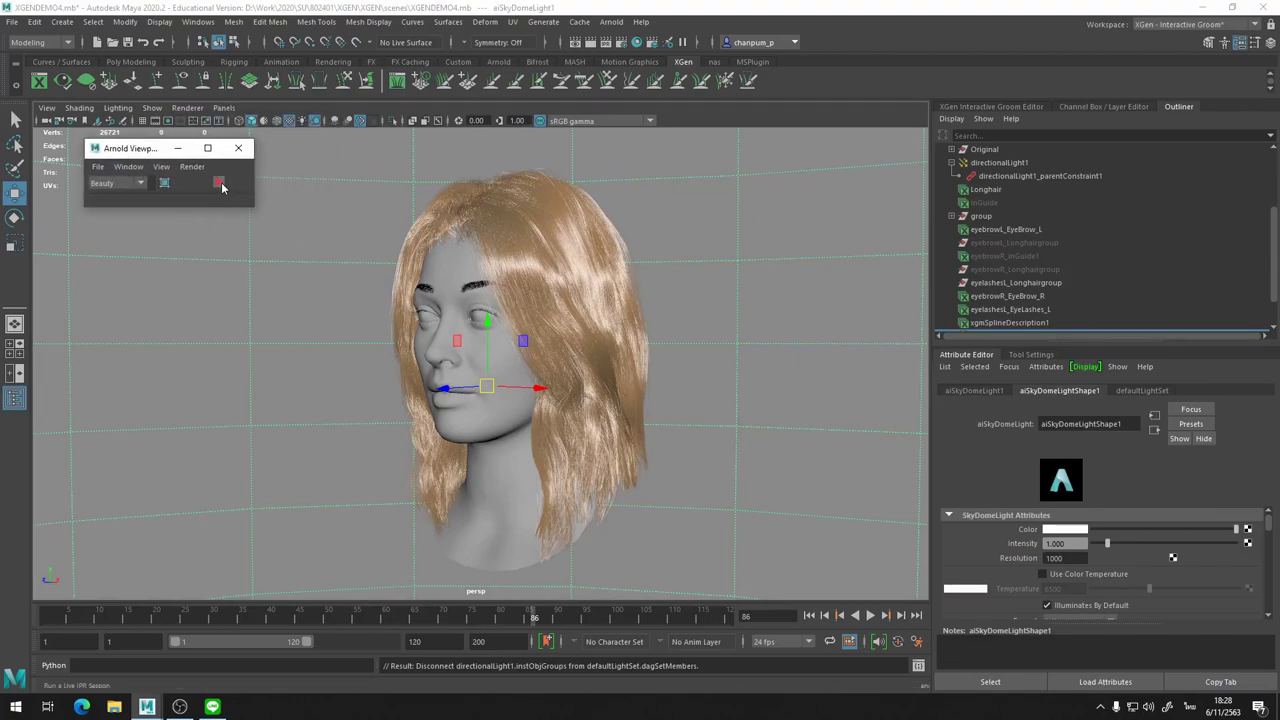
click(621, 44)
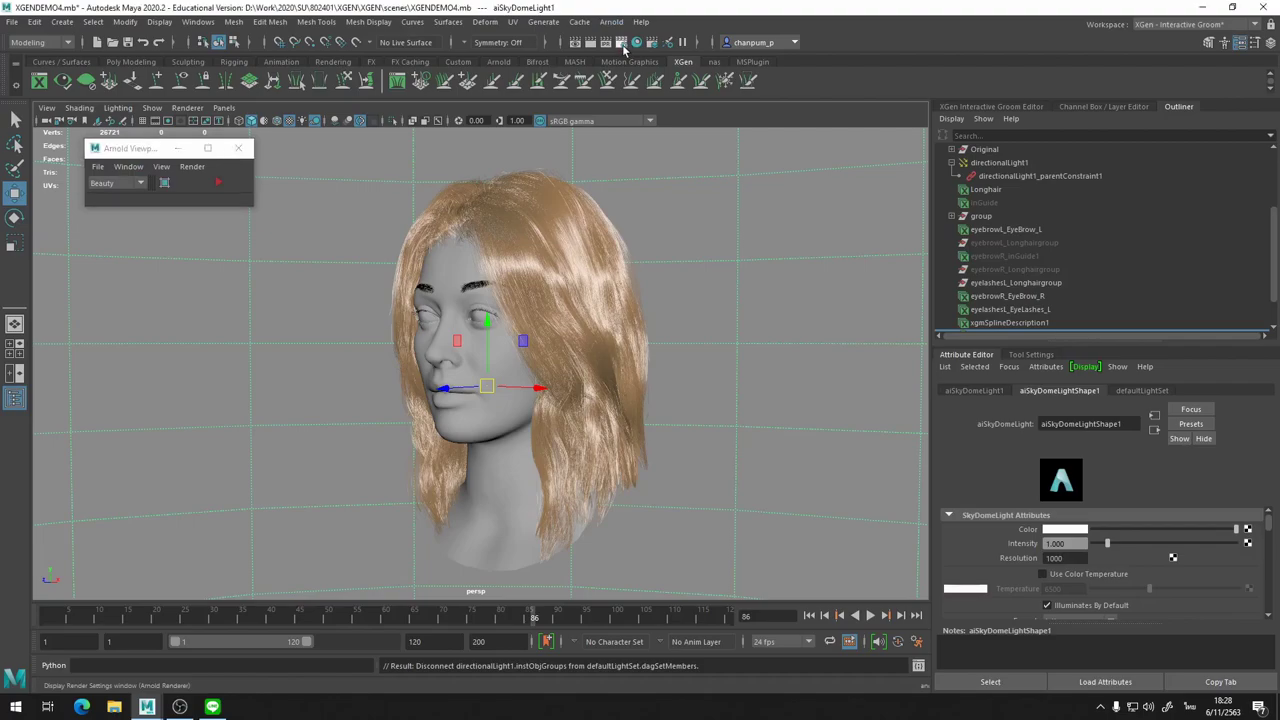
Lower Arnold sampling to Camera (AA) 2 and Volume Indirect 0, then save the scene.
click(621, 44)
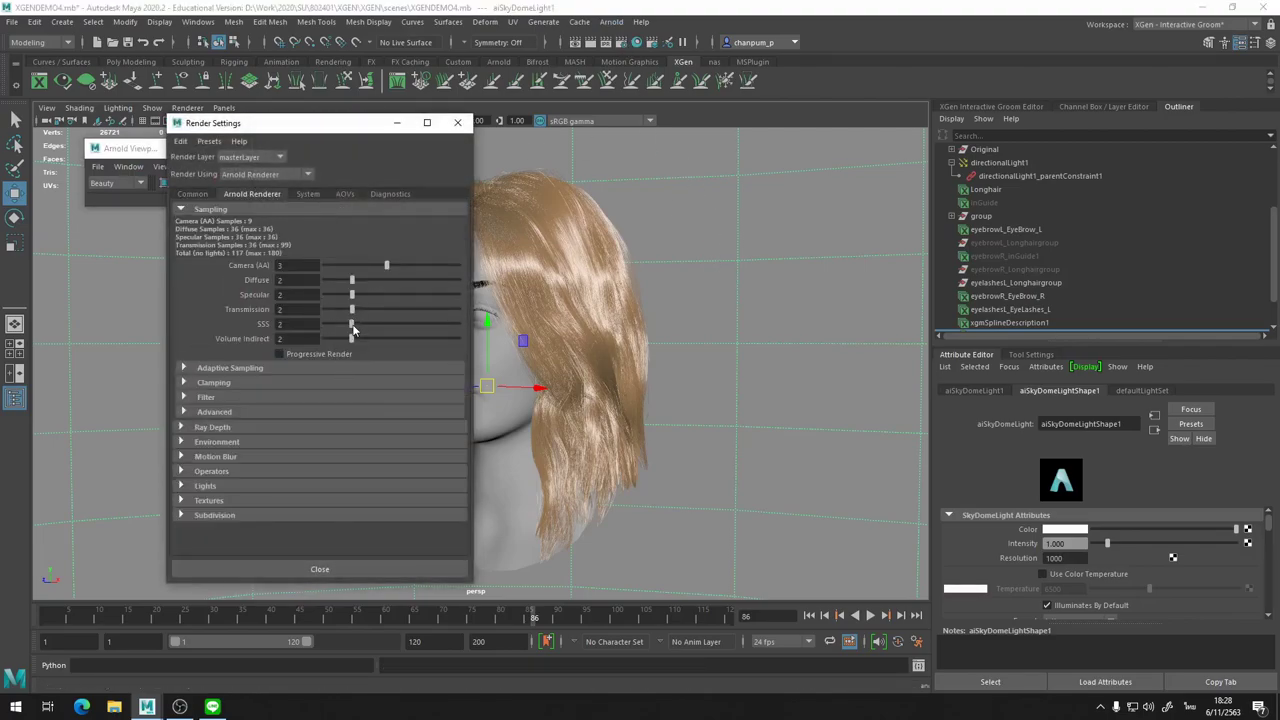
drag(352, 344, 325, 341)
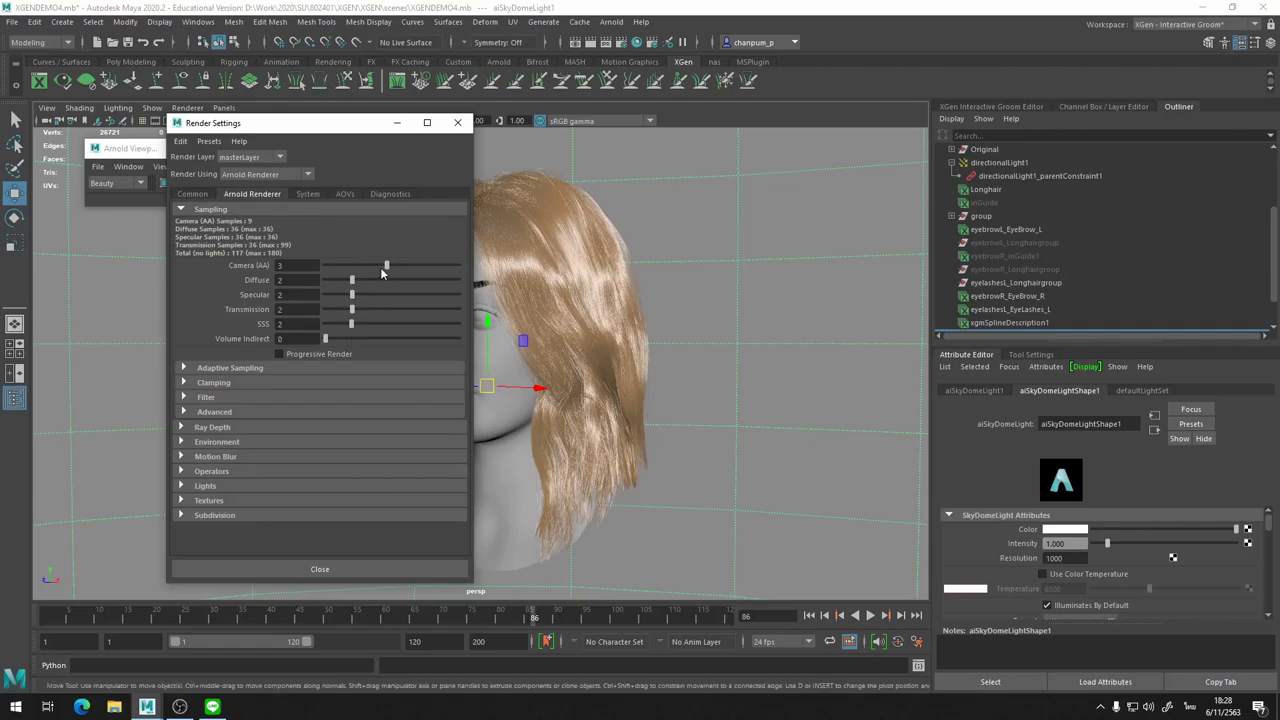
mouse_move(381, 268)
mouse_down()
mouse_move(338, 280)
mouse_move(338, 324)
mouse_up()
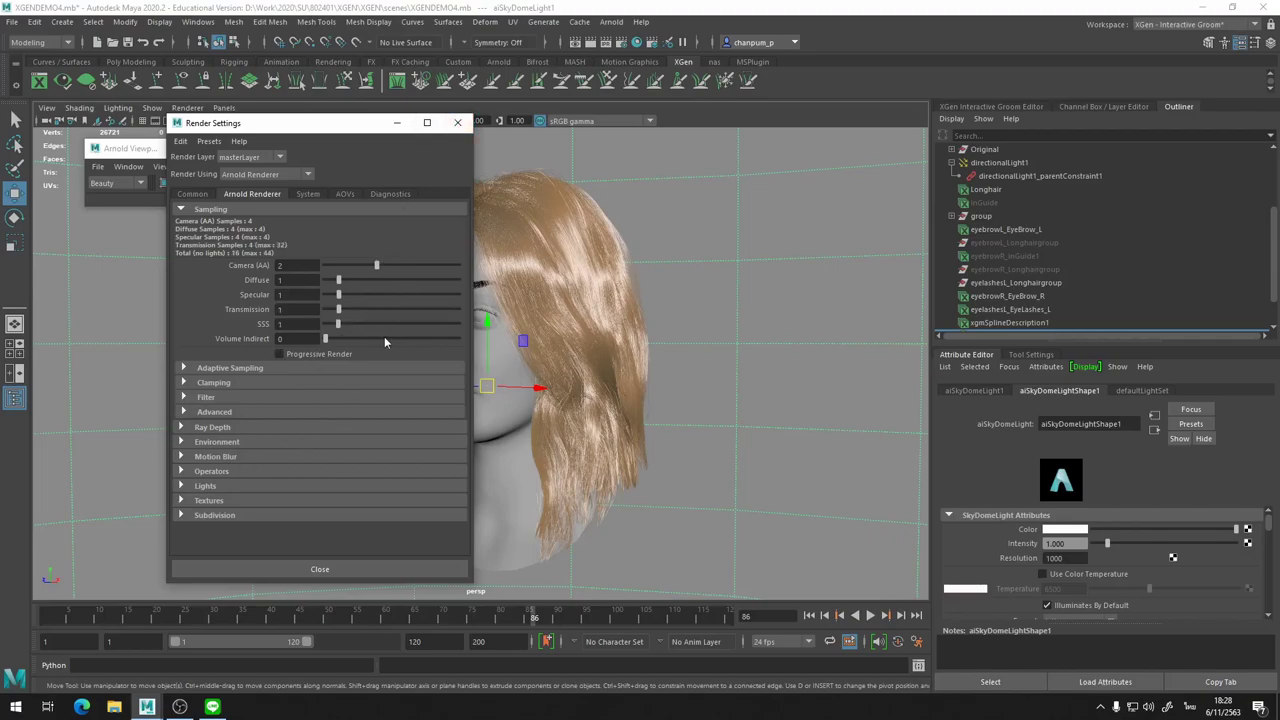
click(396, 570)
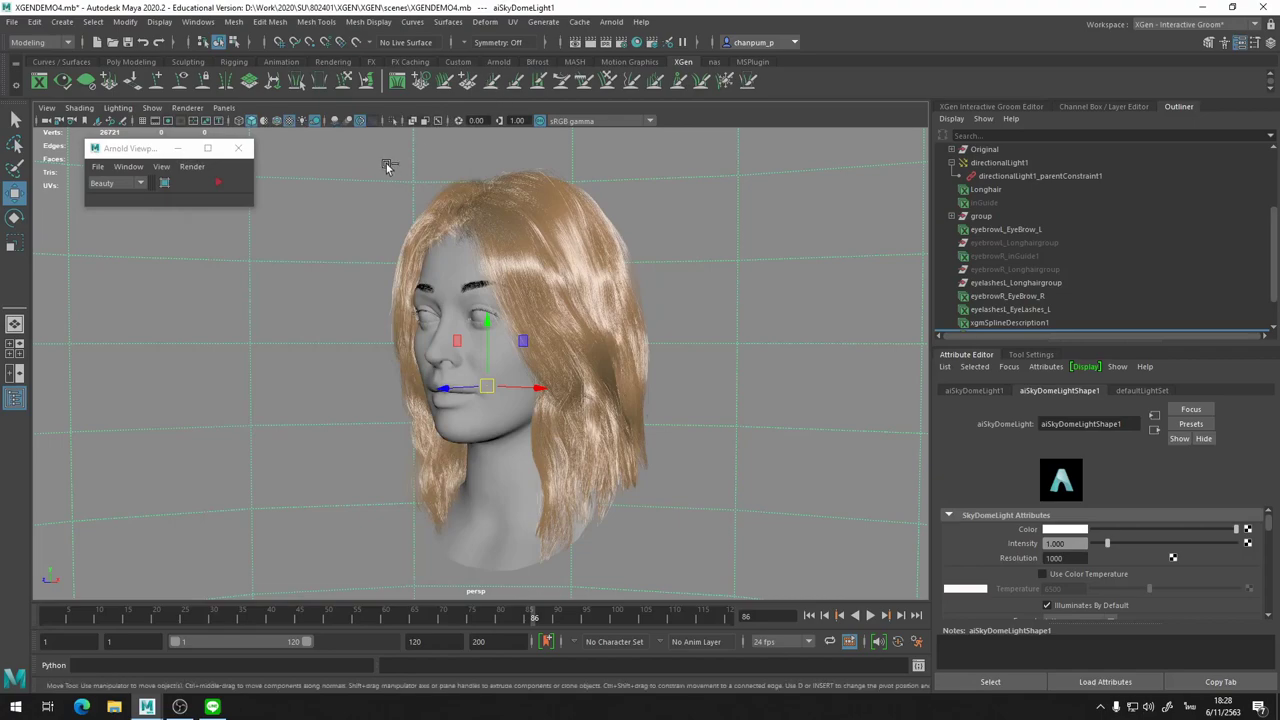
key(q)
key(ctrl+s)
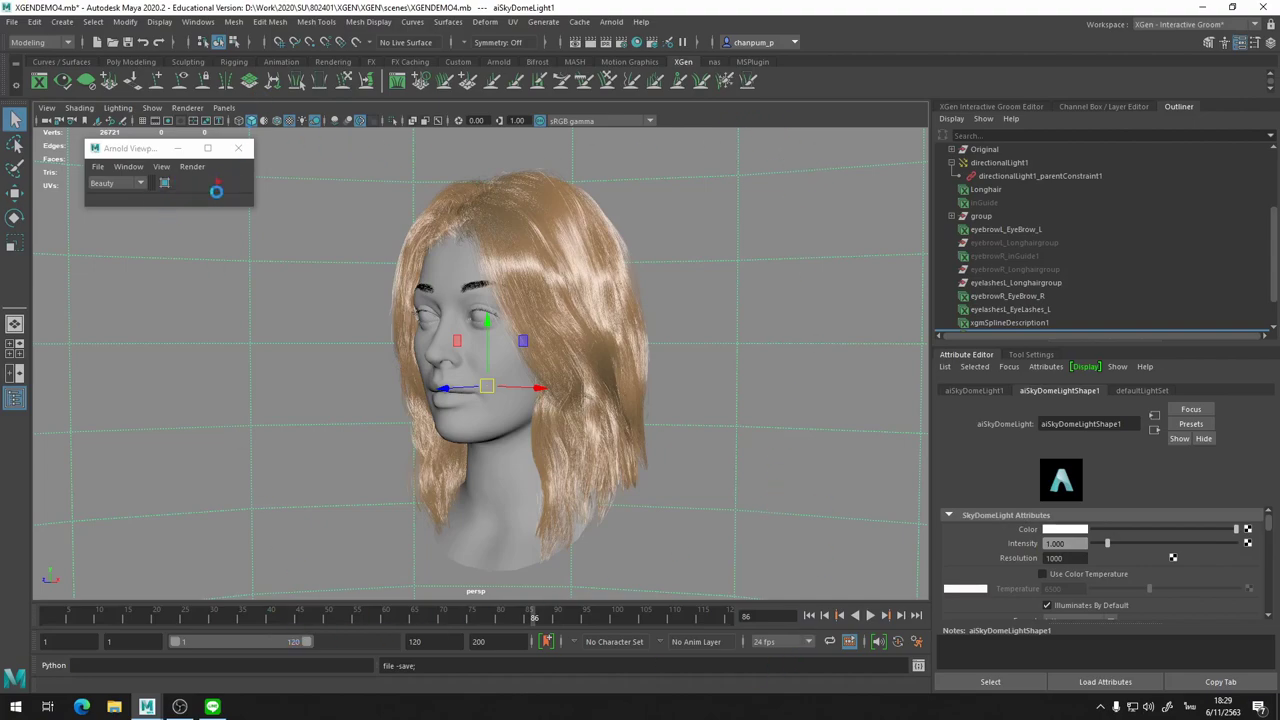
Crop the Arnold render region around the head and hair, then run and stop an IPR preview.
key(w)
click(165, 184)
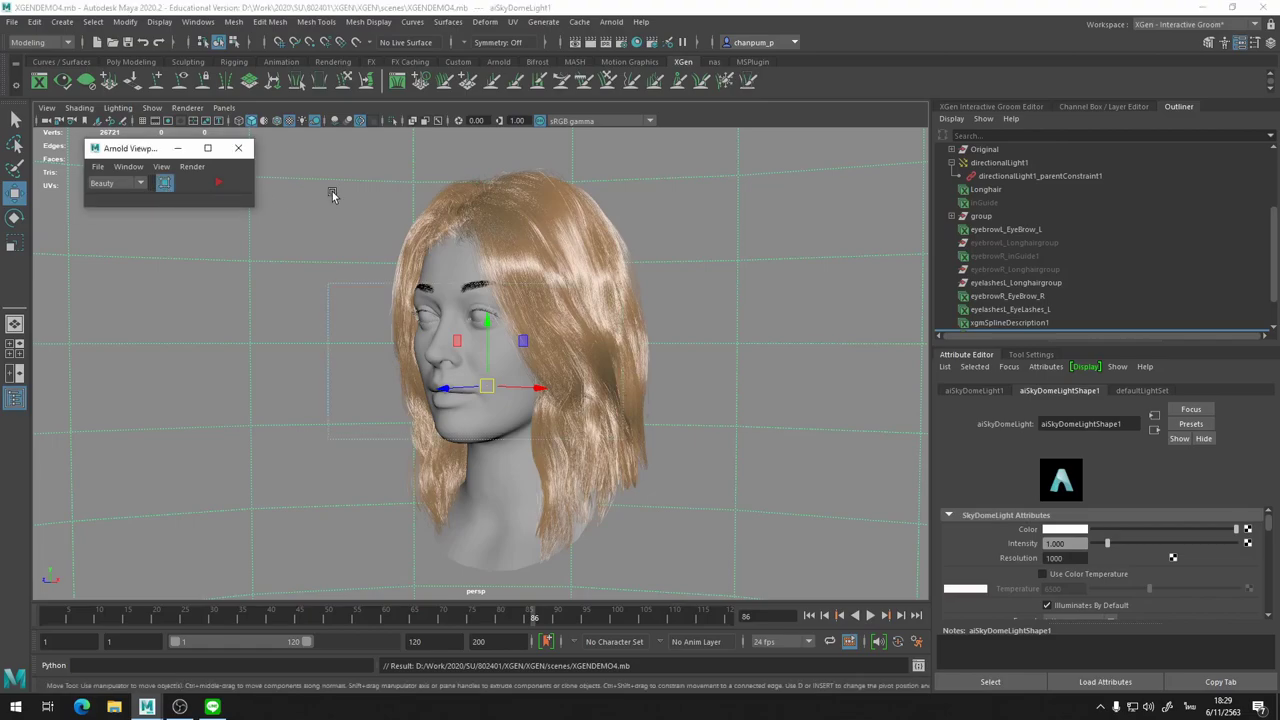
drag(334, 287, 336, 149)
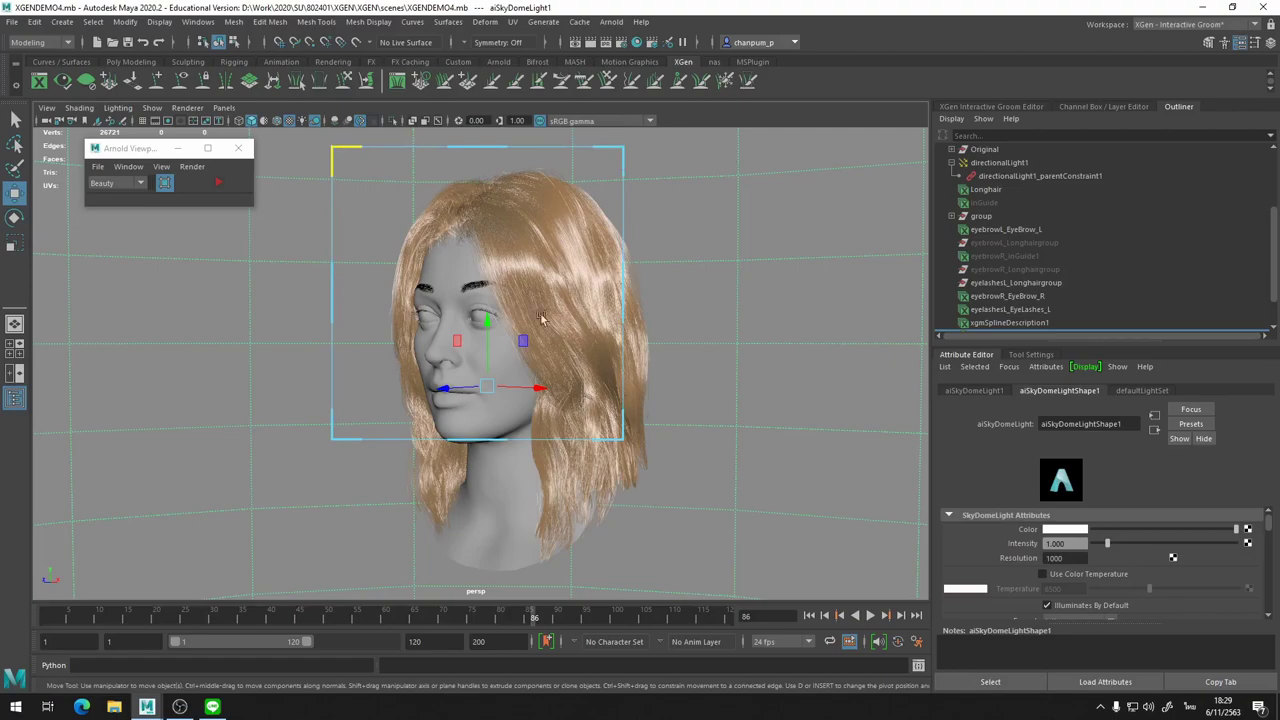
drag(623, 438, 688, 602)
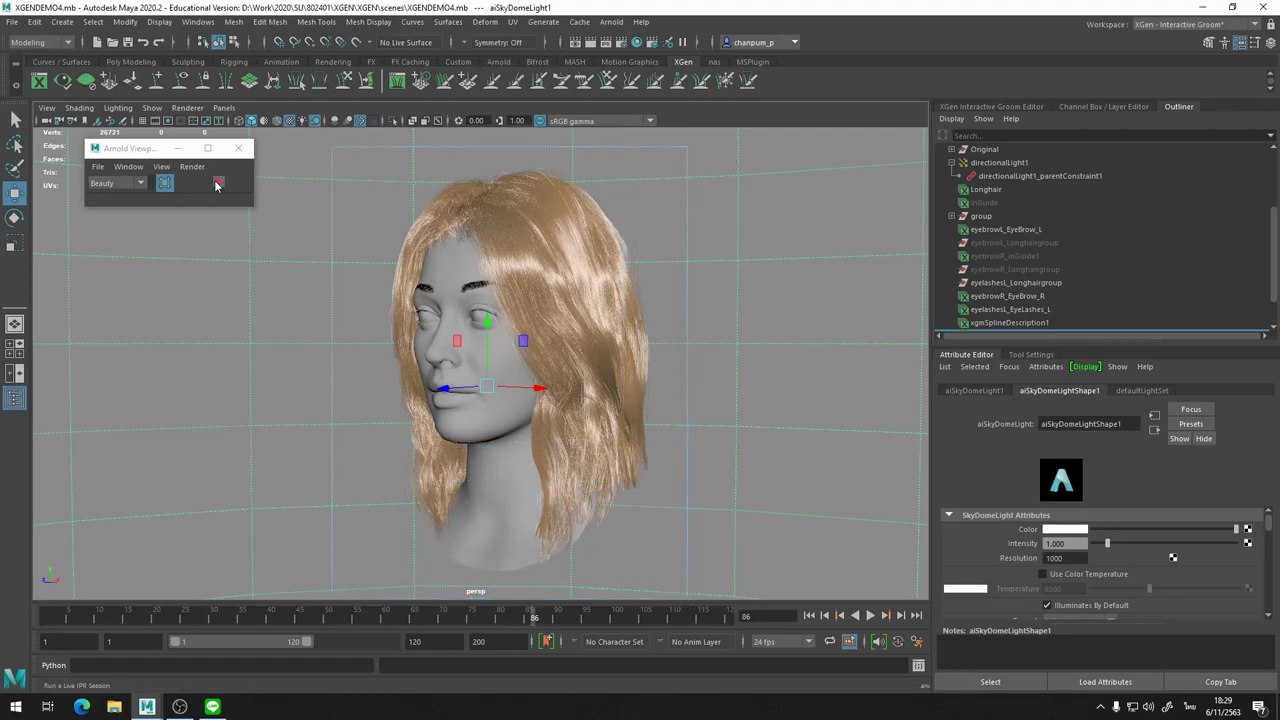
click(217, 186)
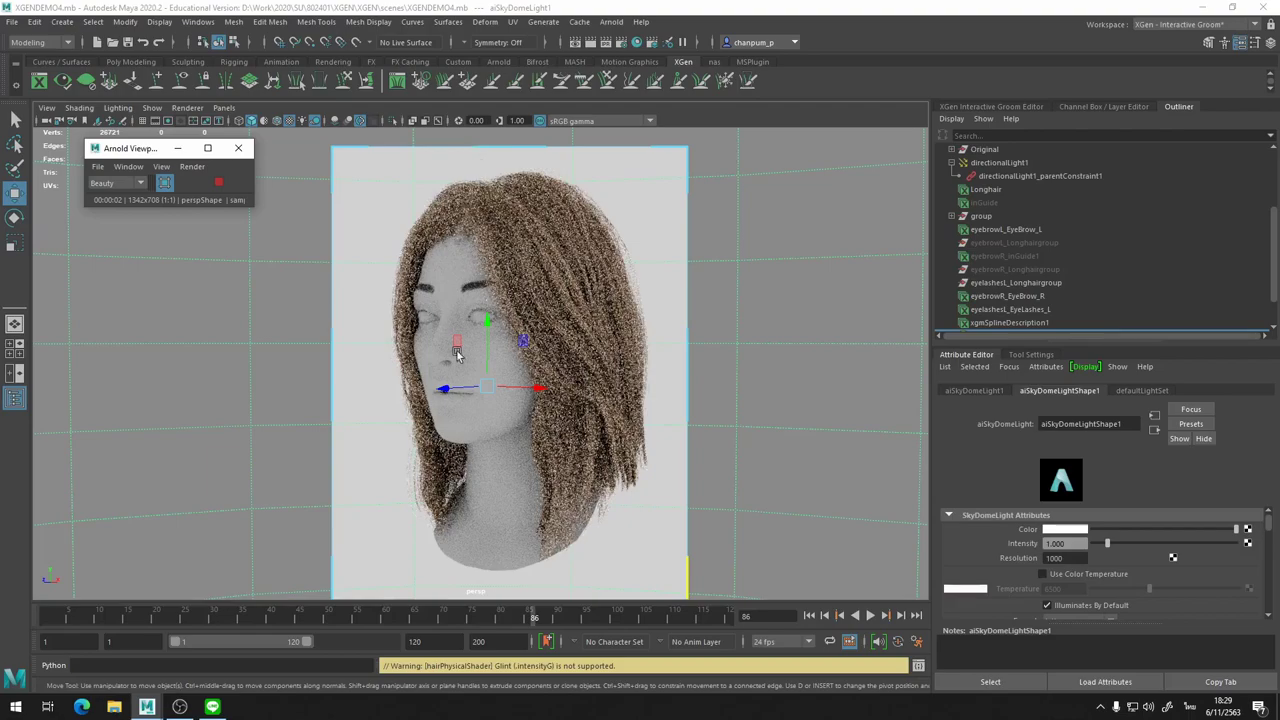
click(220, 184)
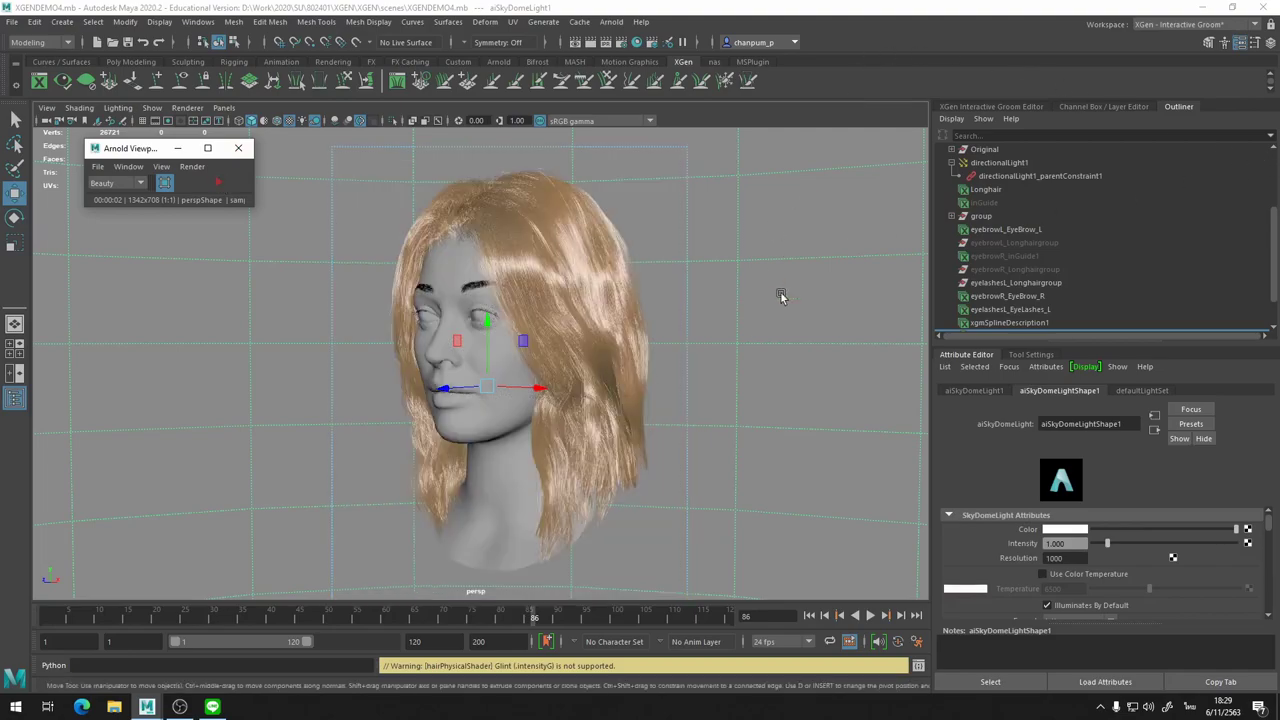
Step through the eyebrow, eyelash and spline groom descriptions, then select Longhair.
click(1037, 106)
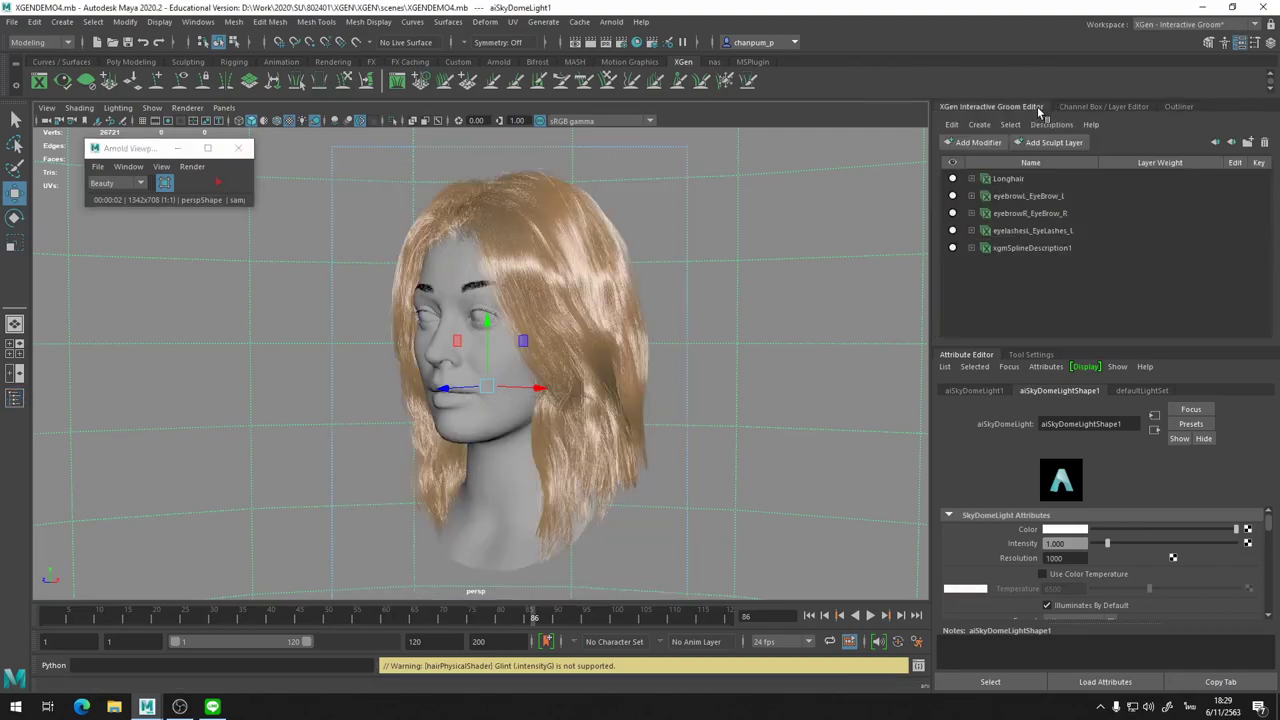
click(1010, 179)
click(1025, 196)
click(1030, 214)
key(Down)
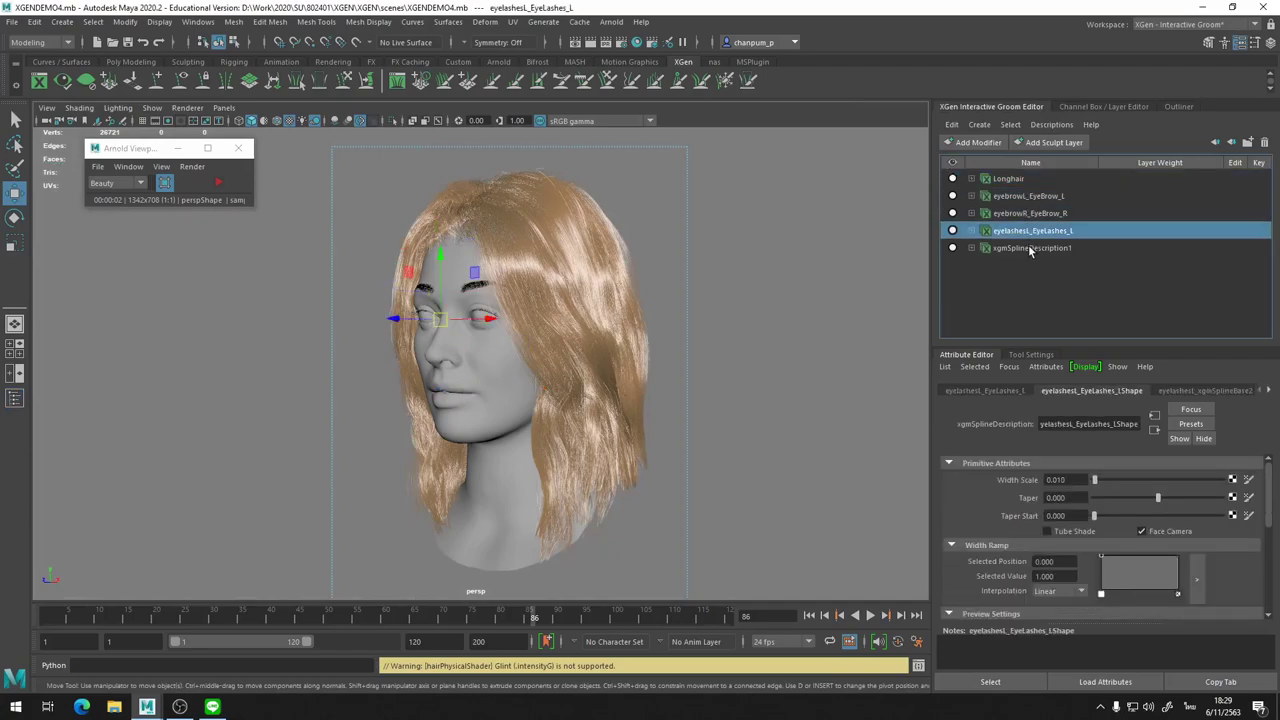
key(Down)
click(1022, 182)
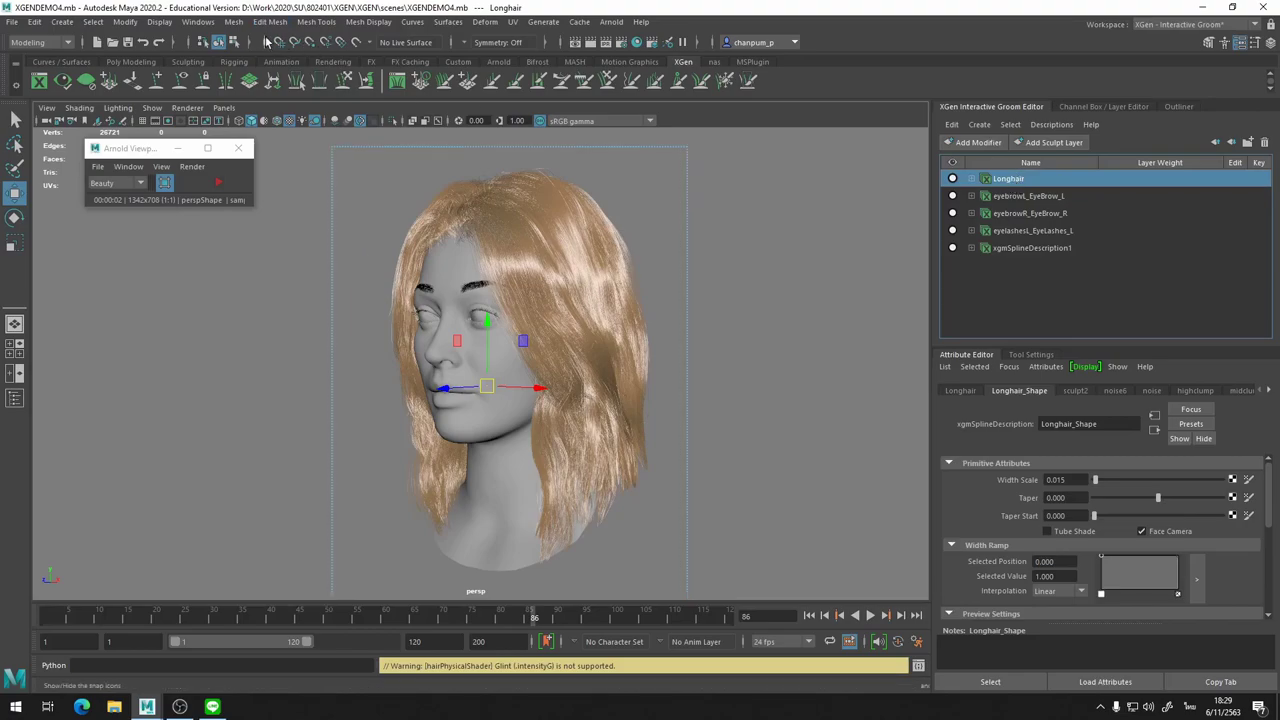
click(197, 21)
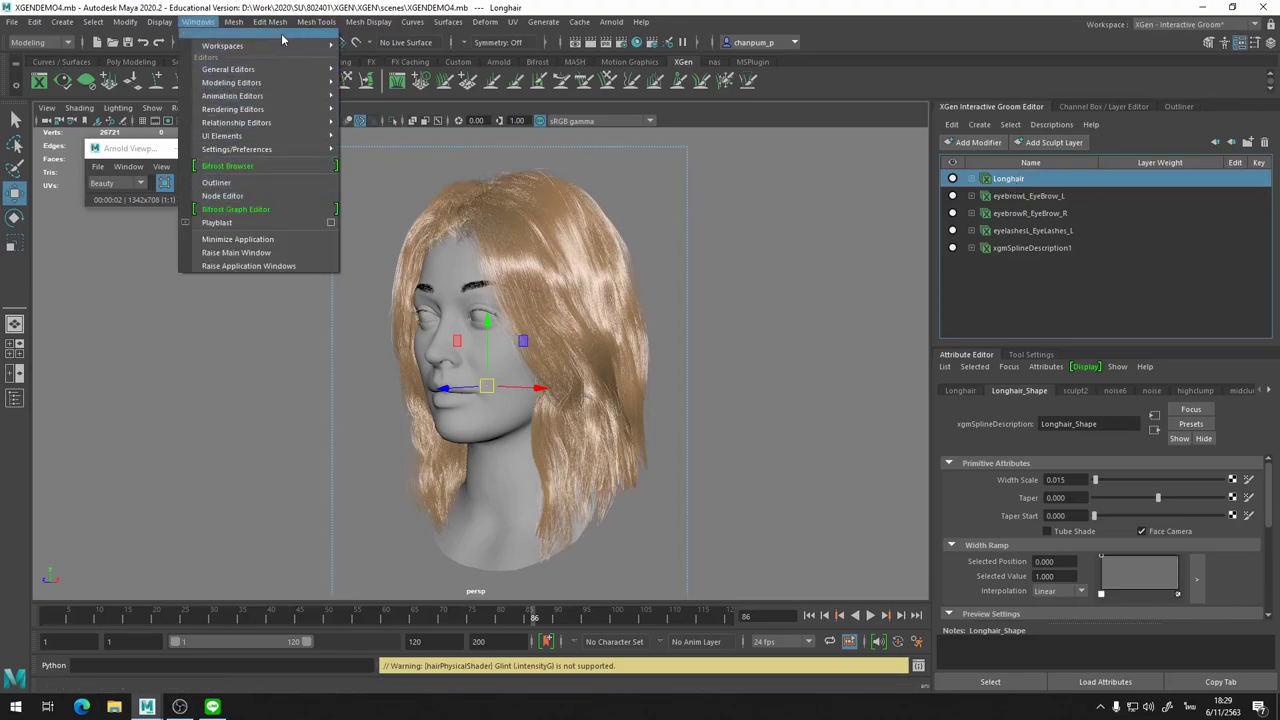
mouse_move(237, 149)
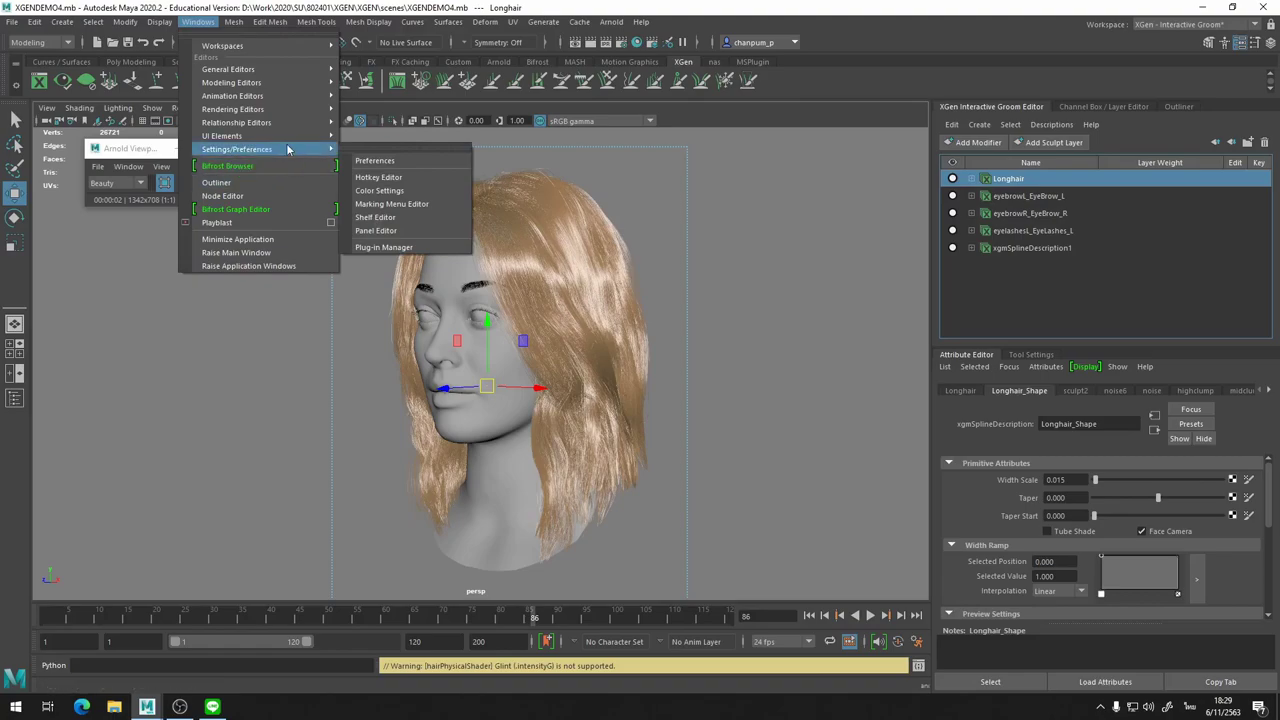
Clear the Node Editor graph, create an aiStandardHair1 shader node, then select Longhair.
mouse_move(236, 122)
click(270, 197)
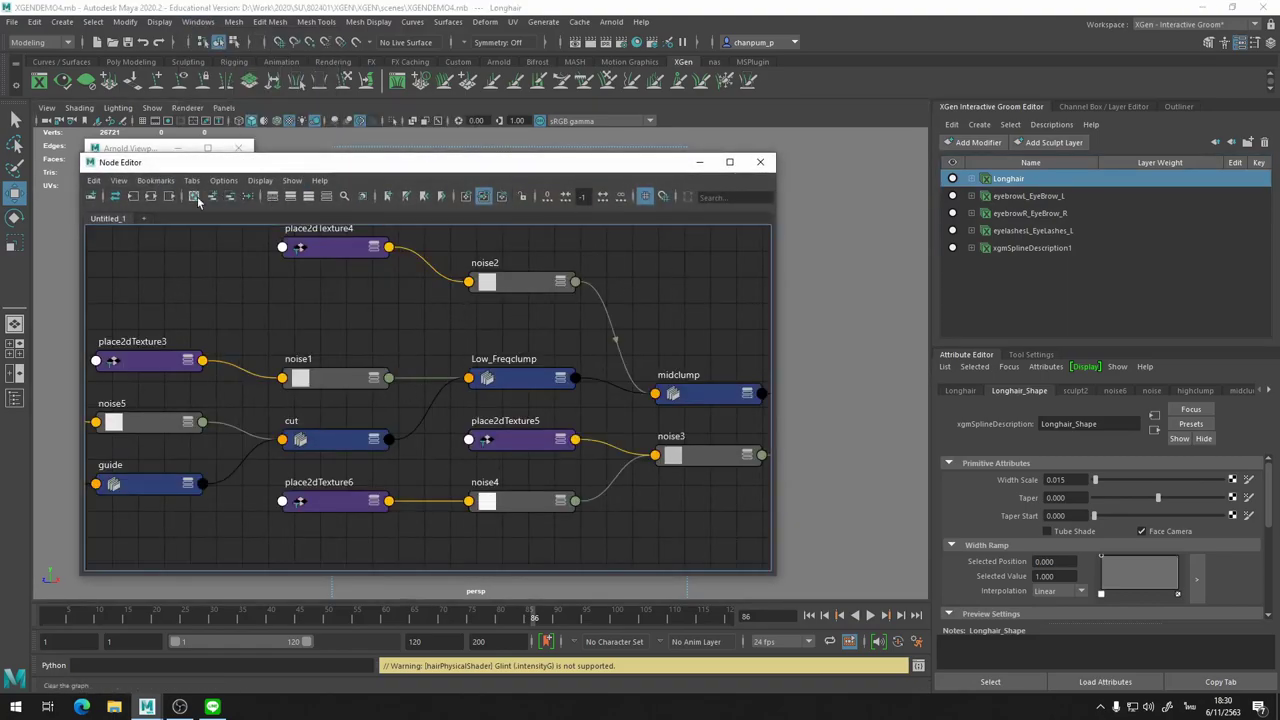
click(196, 199)
key(Tab)
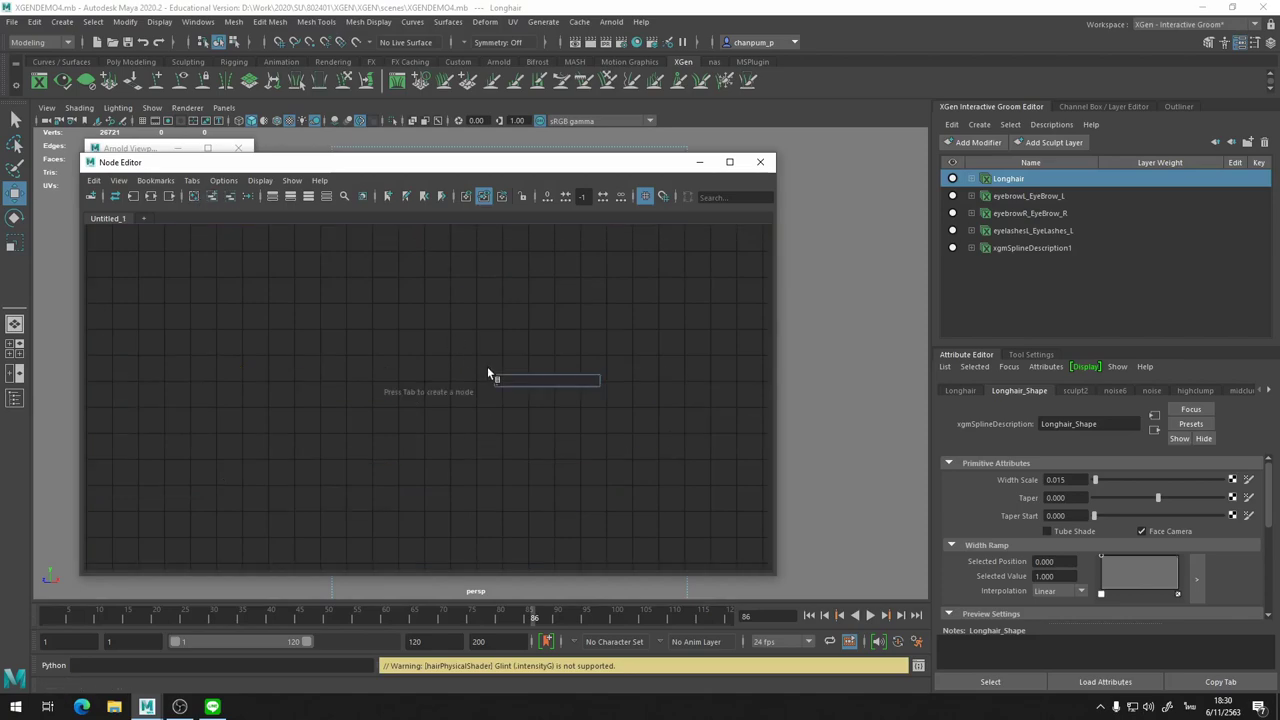
text(a)
key(BackSpace)
key(BackSpace)
key(BackSpace)
text(ais)
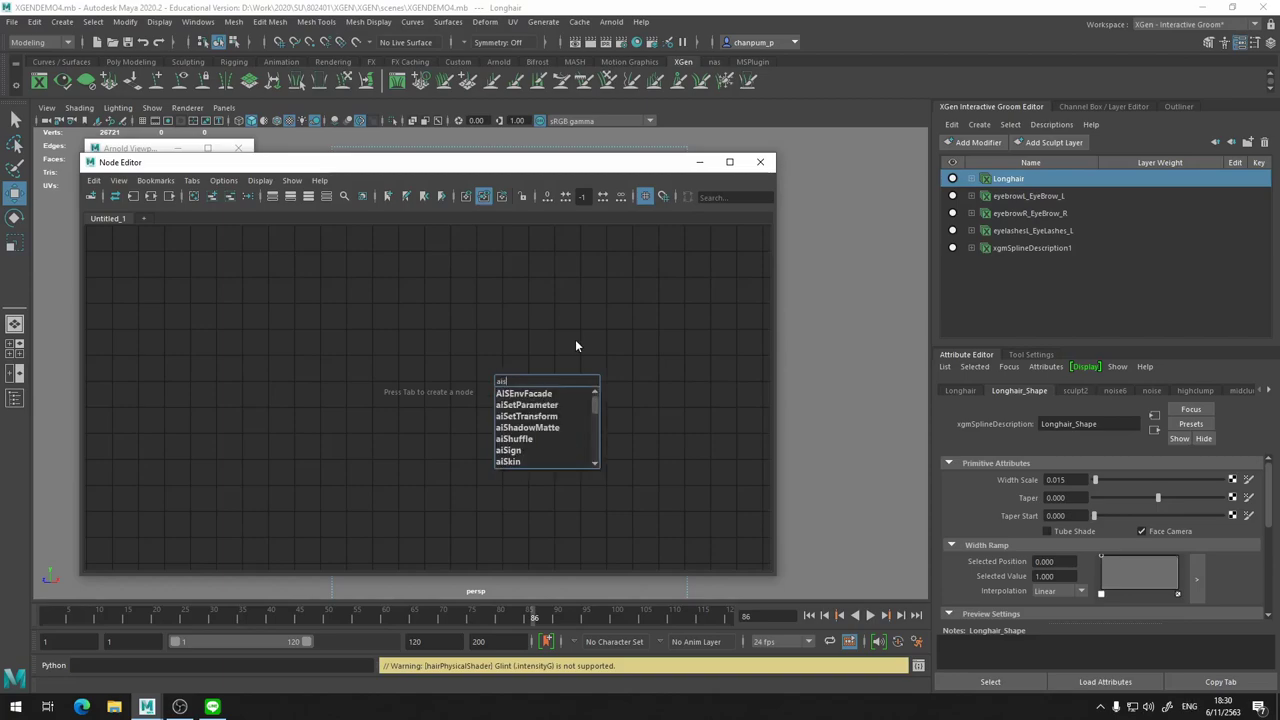
text(ra)
key(BackSpace)
key(BackSpace)
text(t)
click(555, 416)
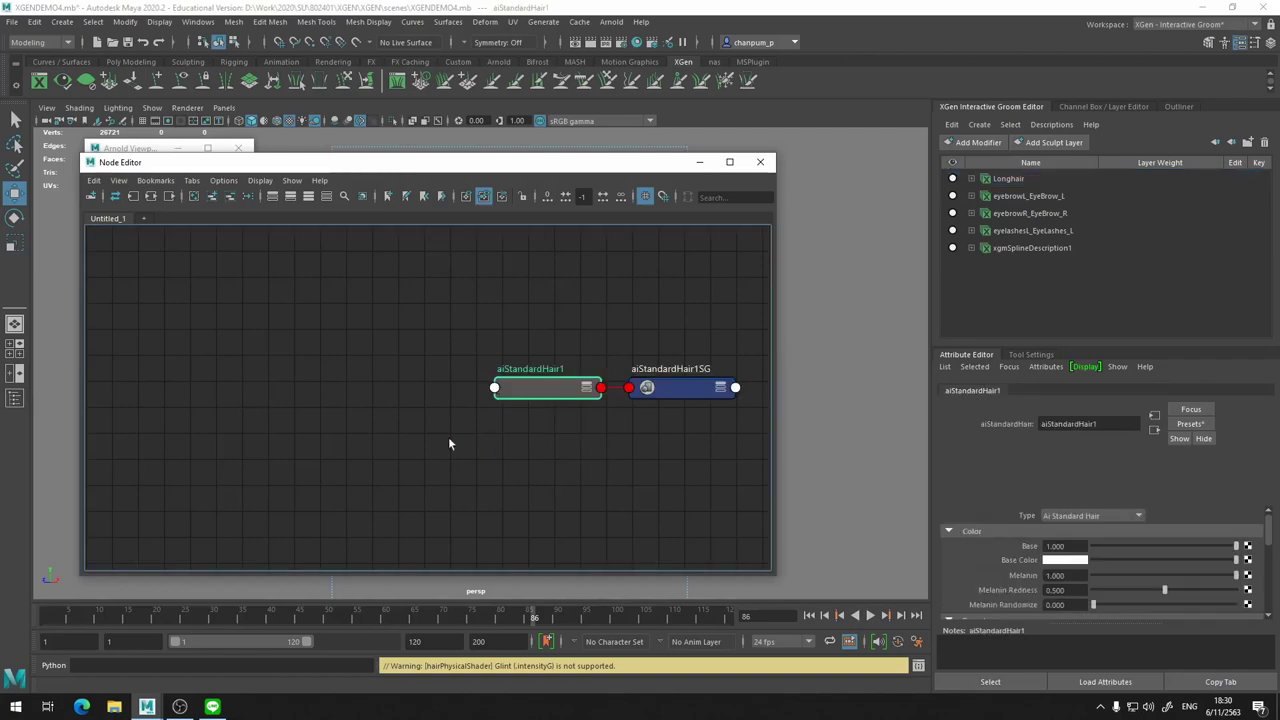
mouse_move(552, 169)
mouse_down()
mouse_move(437, 290)
mouse_move(572, 315)
mouse_up()
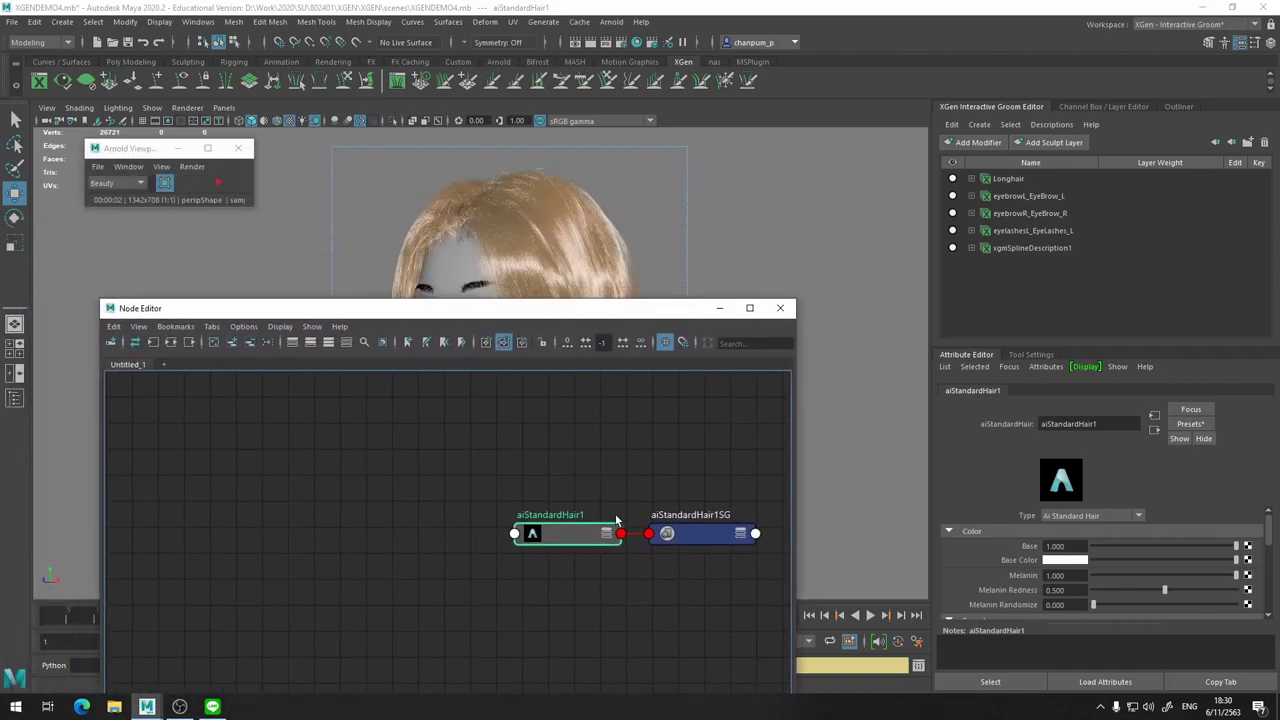
click(1012, 179)
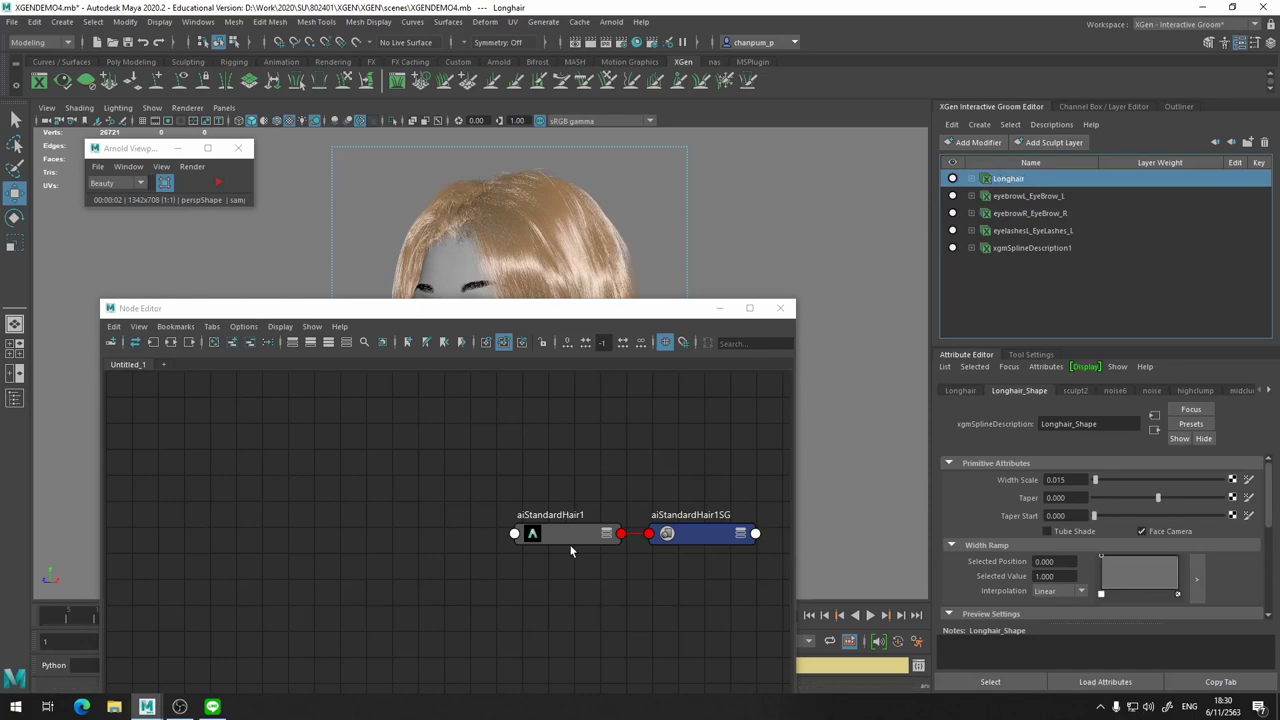
Assign aiStandardHair1 to Longhair, both eyebrows, the left eyelashes and xgmSplineDescription1.
right_drag(572, 535, 563, 437)
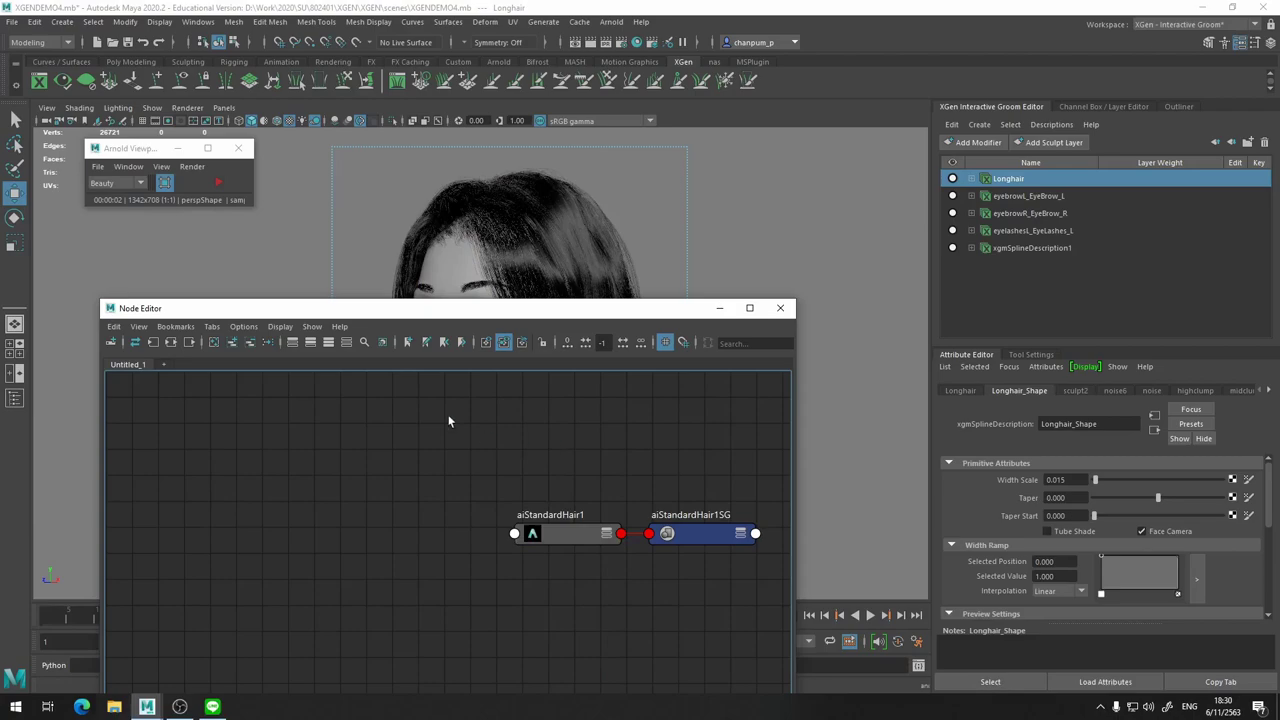
mouse_move(523, 310)
mouse_down()
mouse_move(102, 142)
mouse_move(84, 147)
mouse_up()
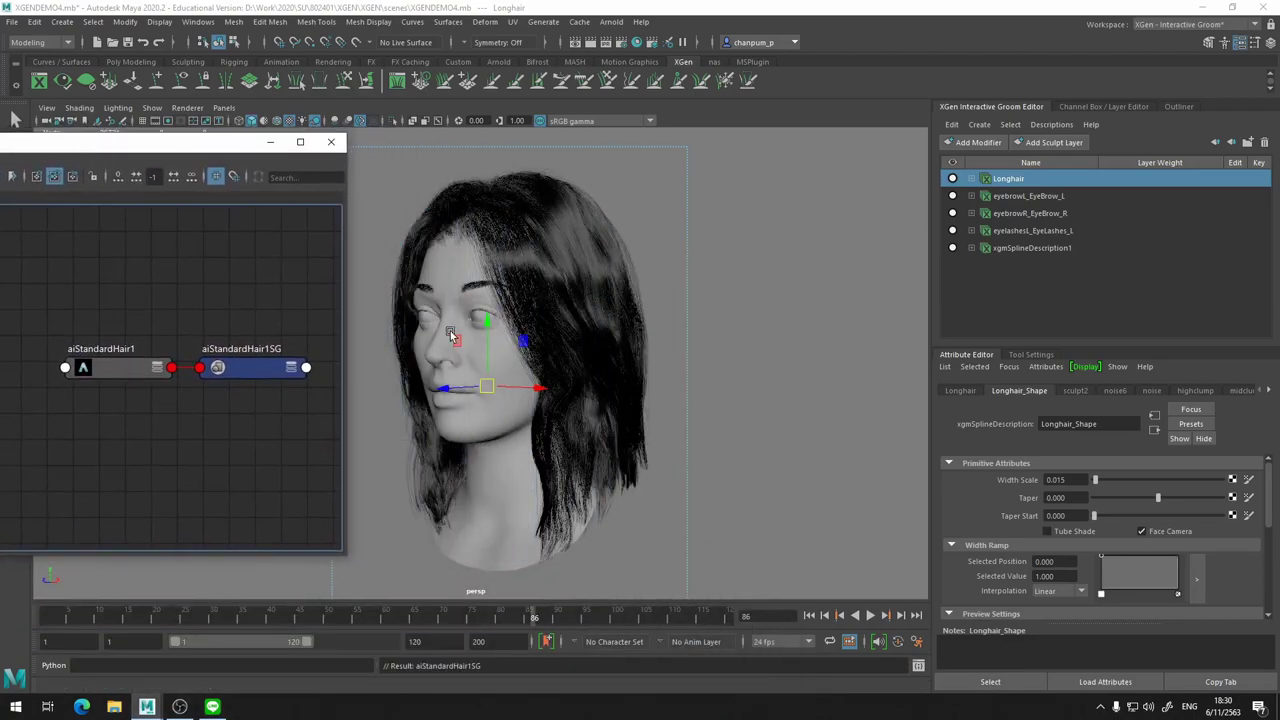
click(1025, 196)
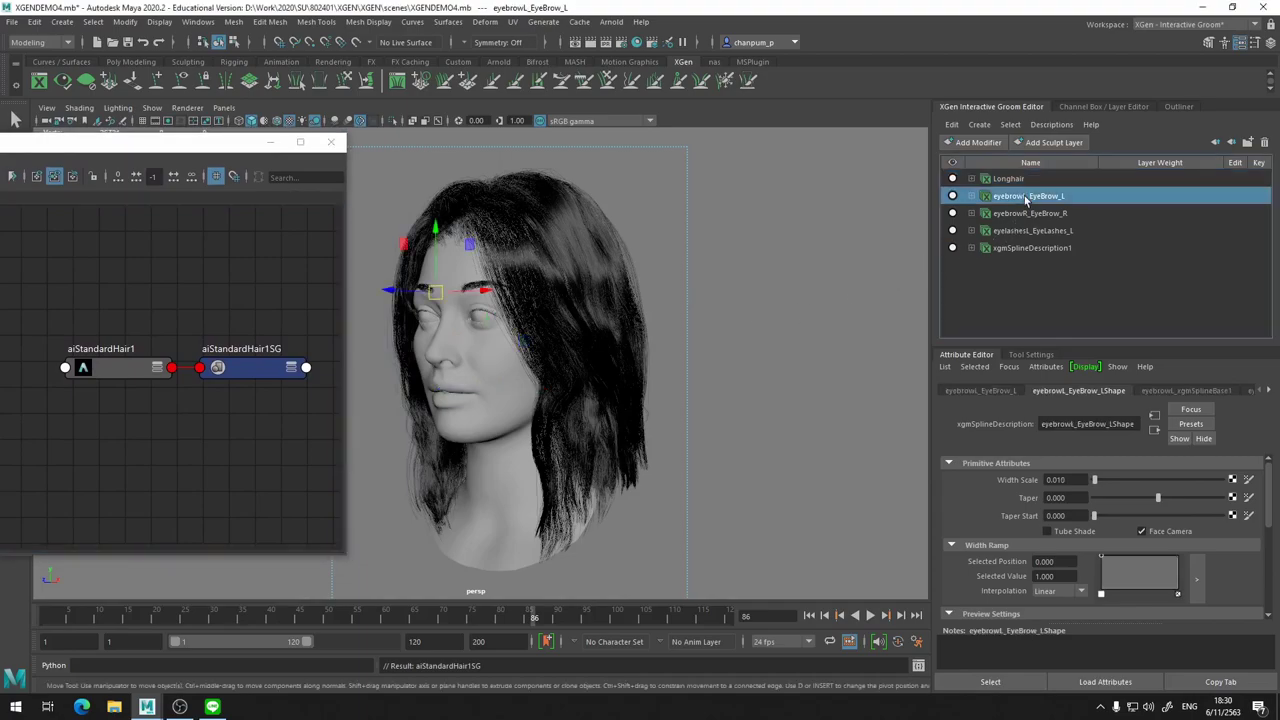
right_click(124, 369)
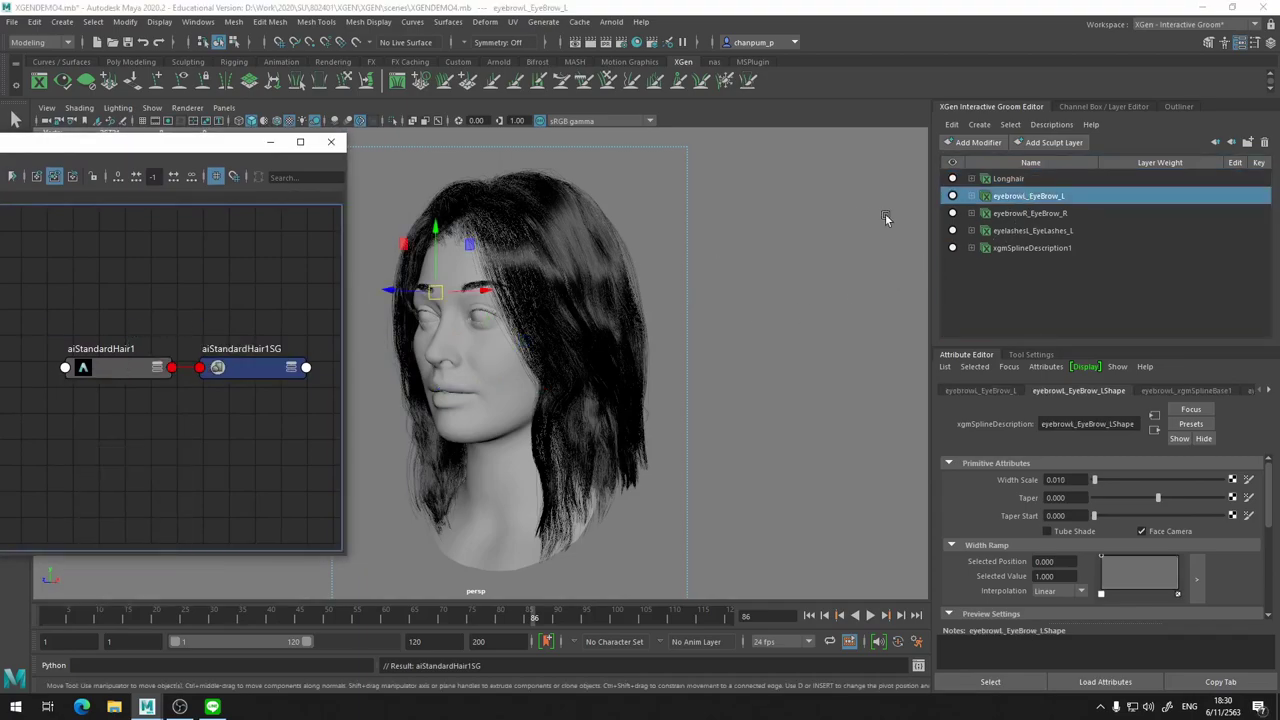
click(1028, 213)
right_click(128, 369)
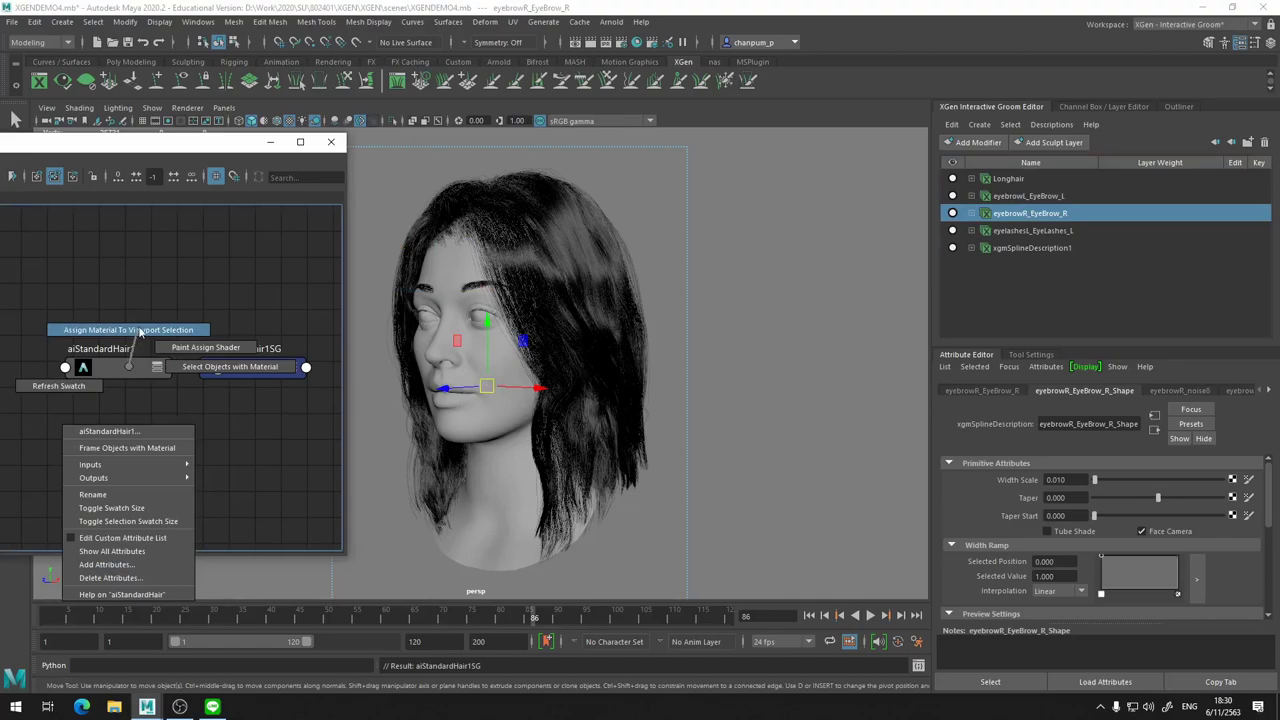
click(1048, 231)
right_click(130, 370)
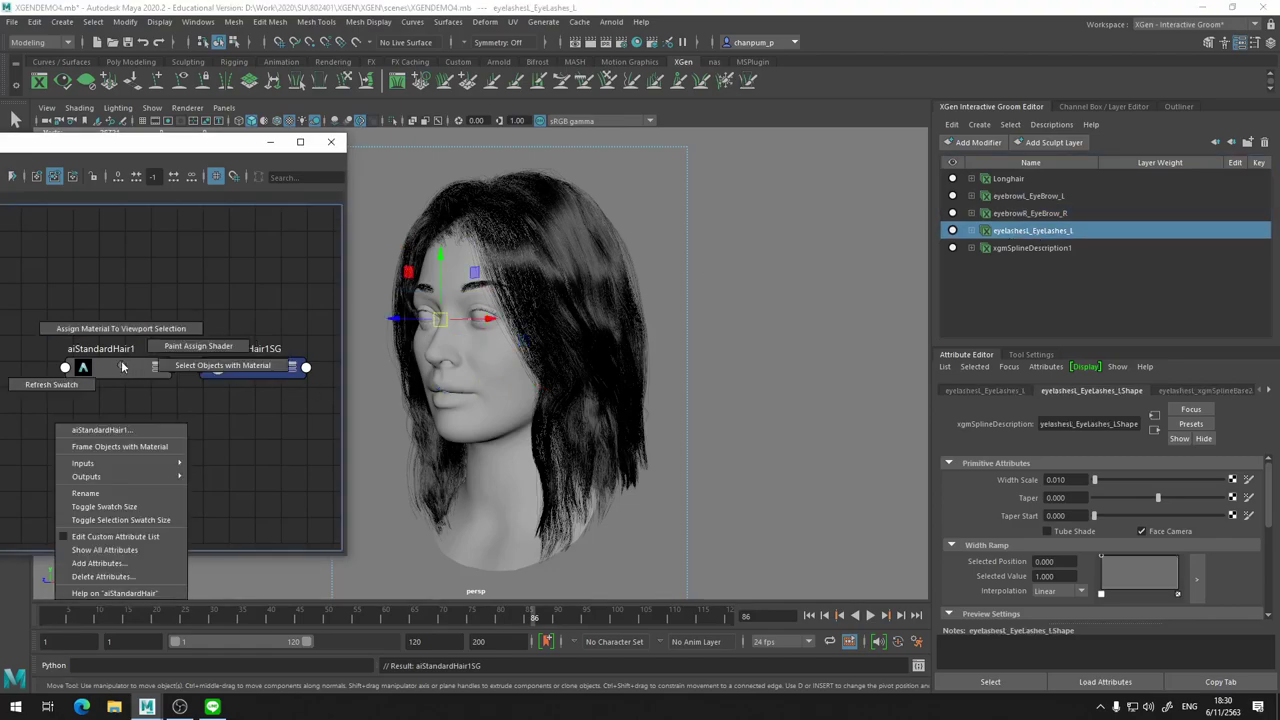
click(1020, 248)
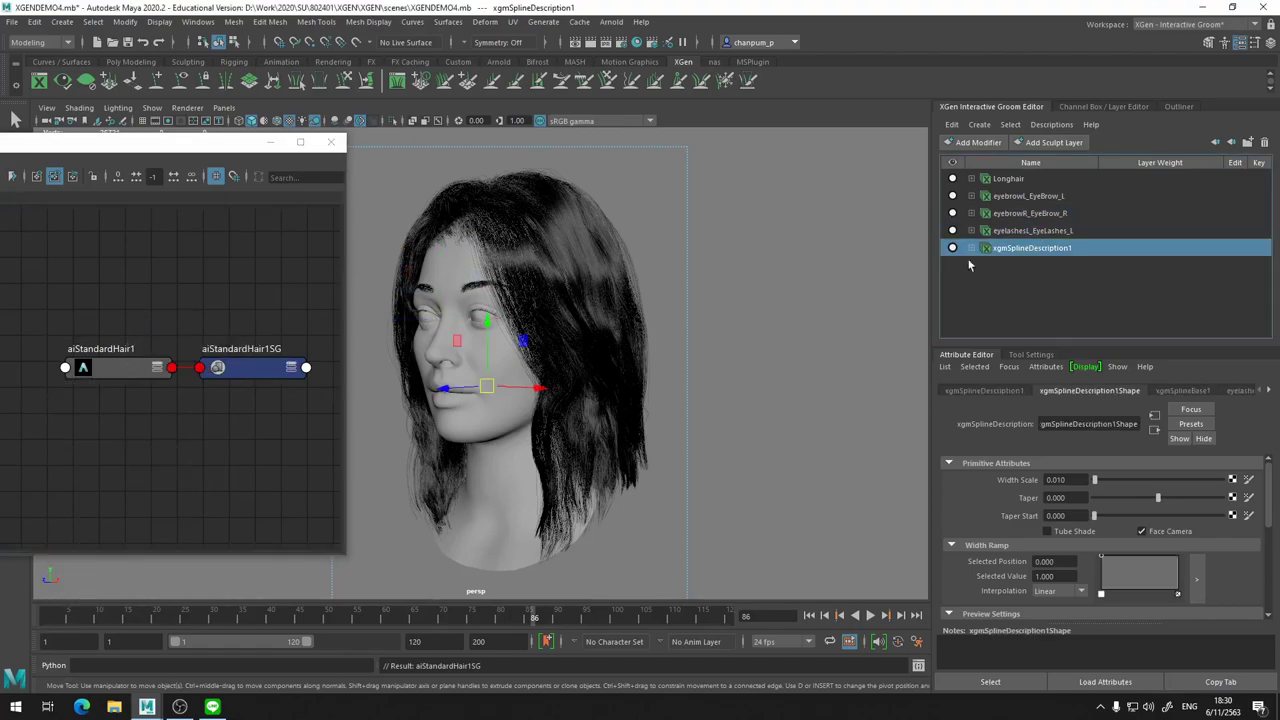
right_click(108, 380)
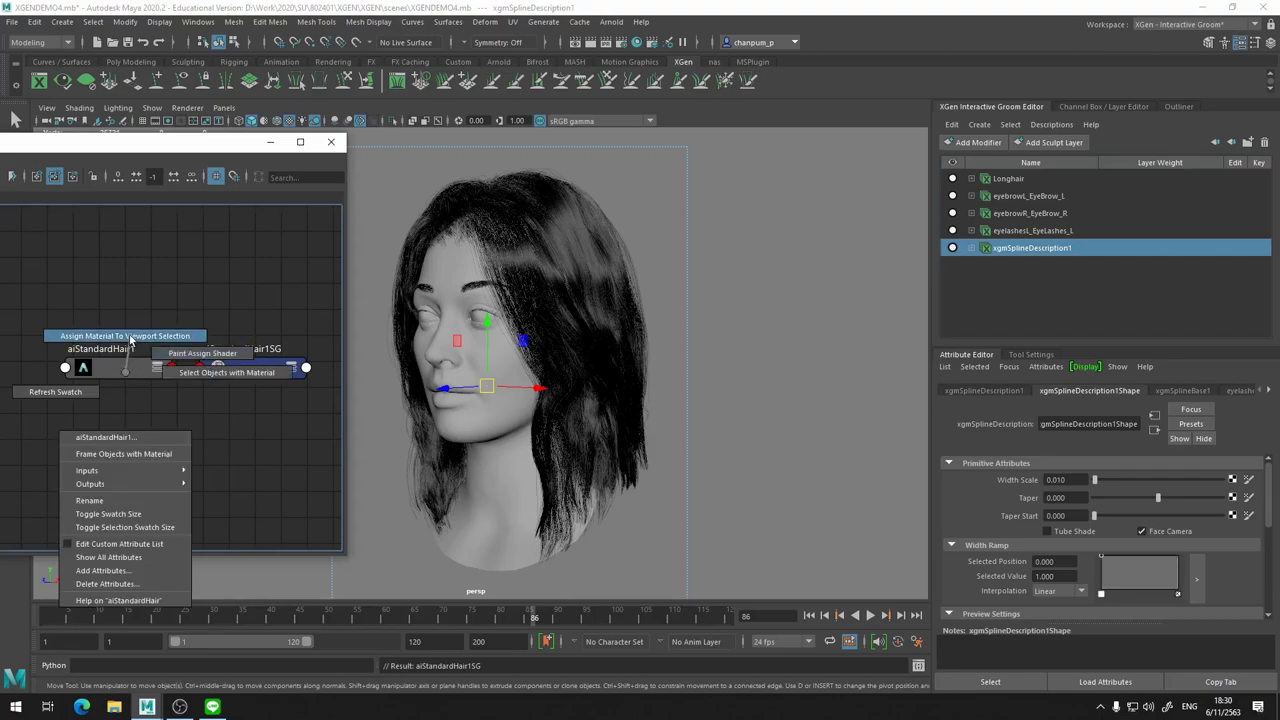
Close the Node Editor, stop the IPR, save the scene and restart the live Arnold render.
click(334, 142)
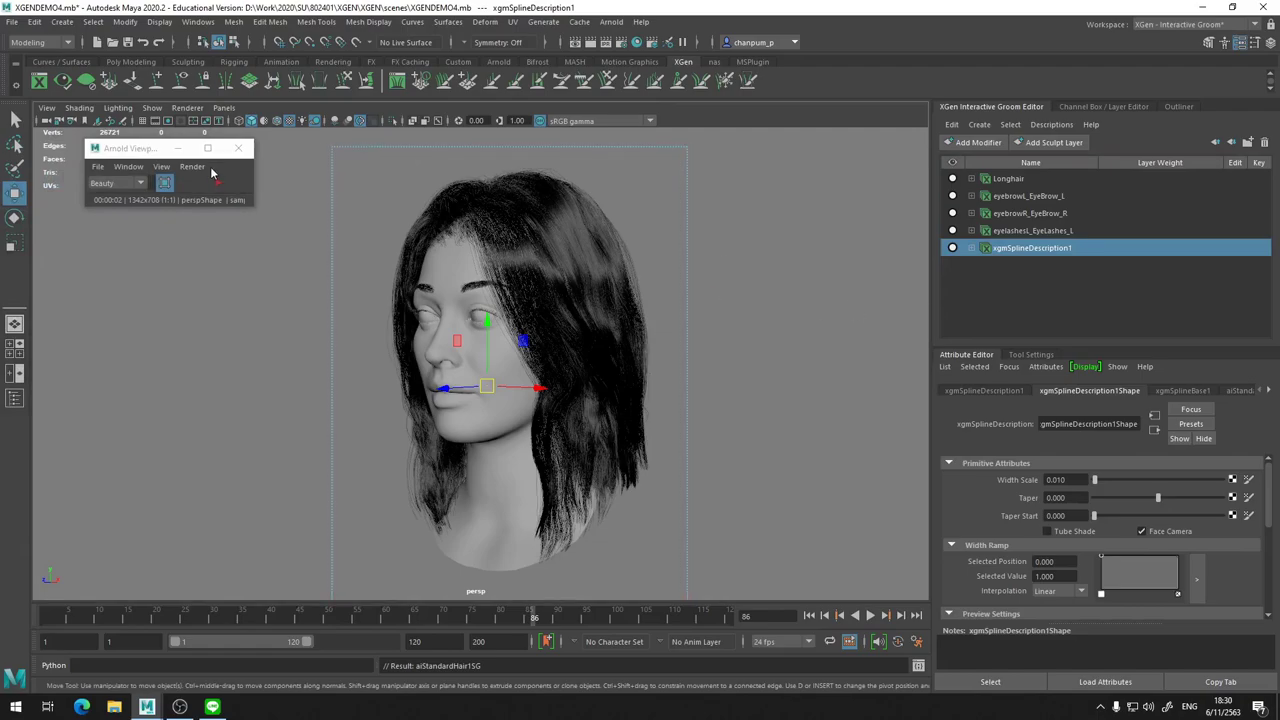
click(224, 184)
key(q)
key(ctrl+s)
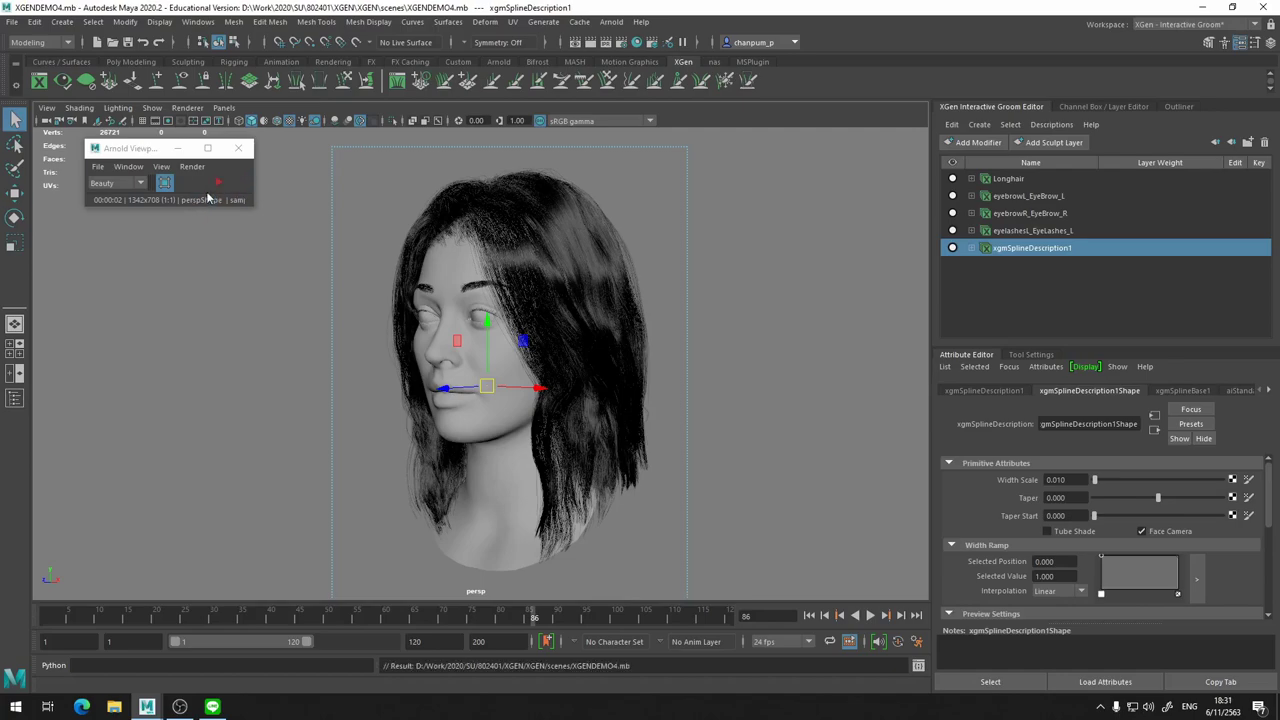
key(w)
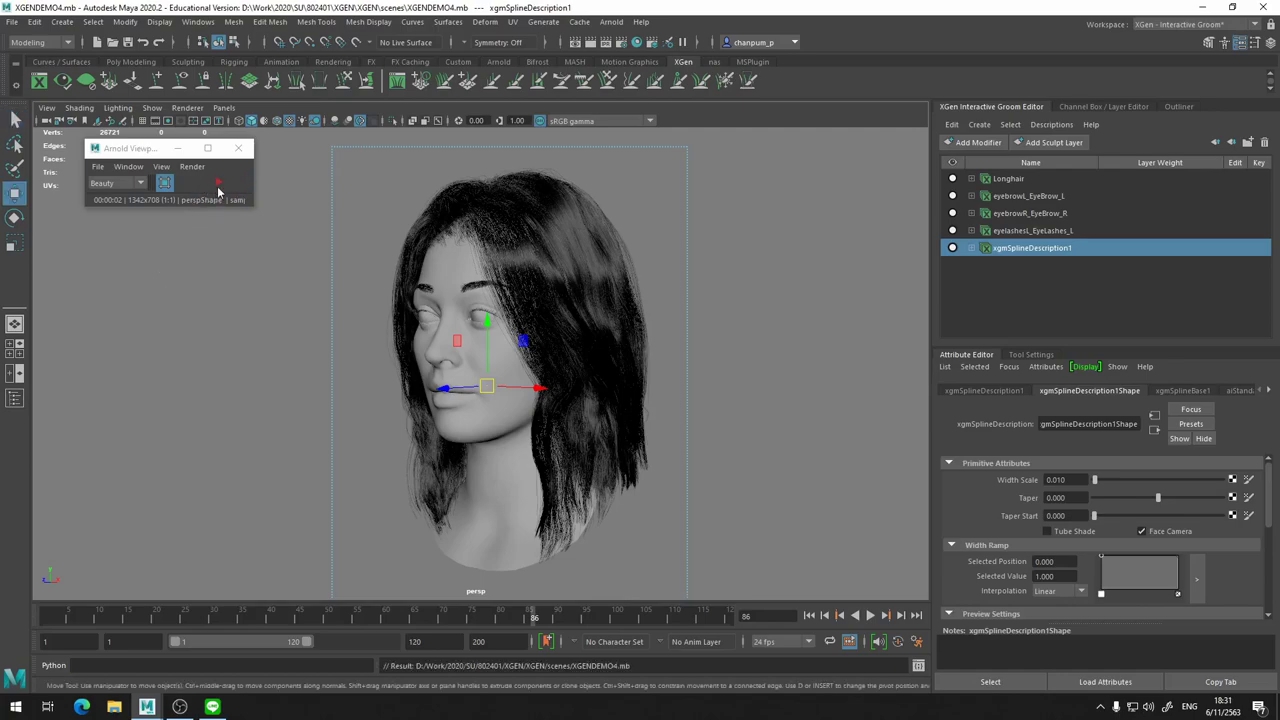
click(219, 184)
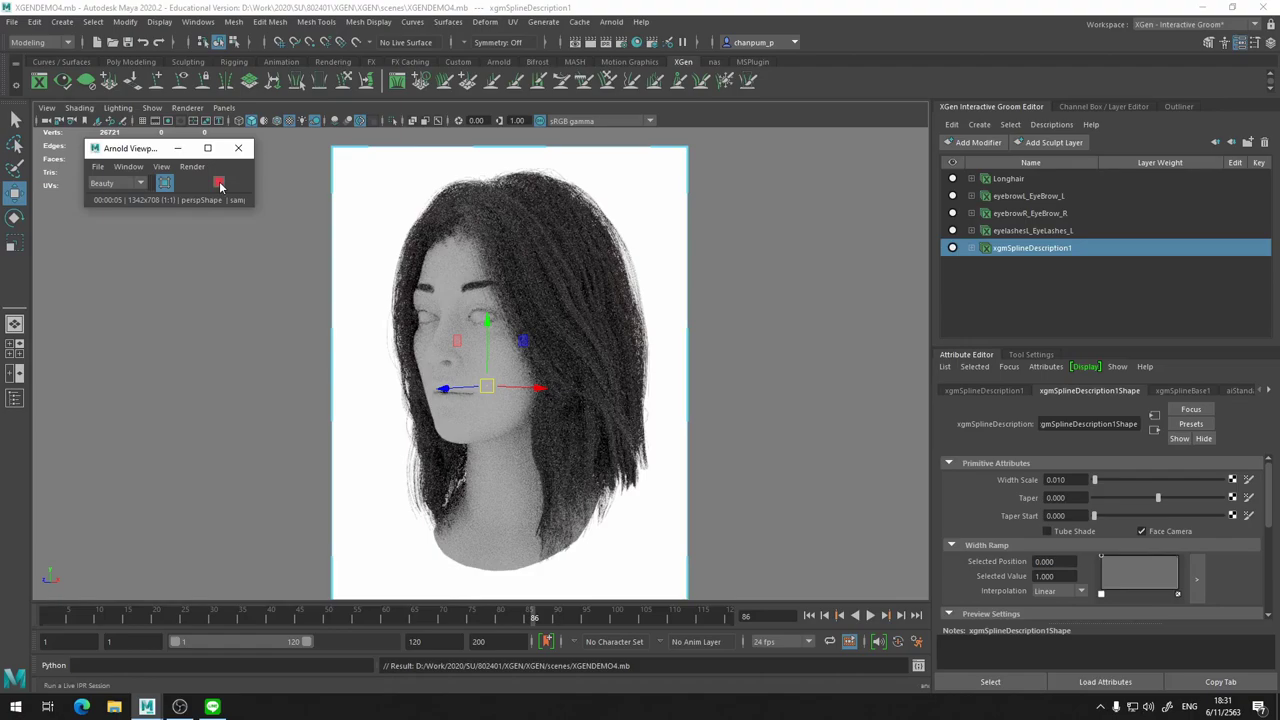
Select aiSkyDomeLight1 and review its attributes, including intensity 1.000 and exposure 0.000.
click(822, 247)
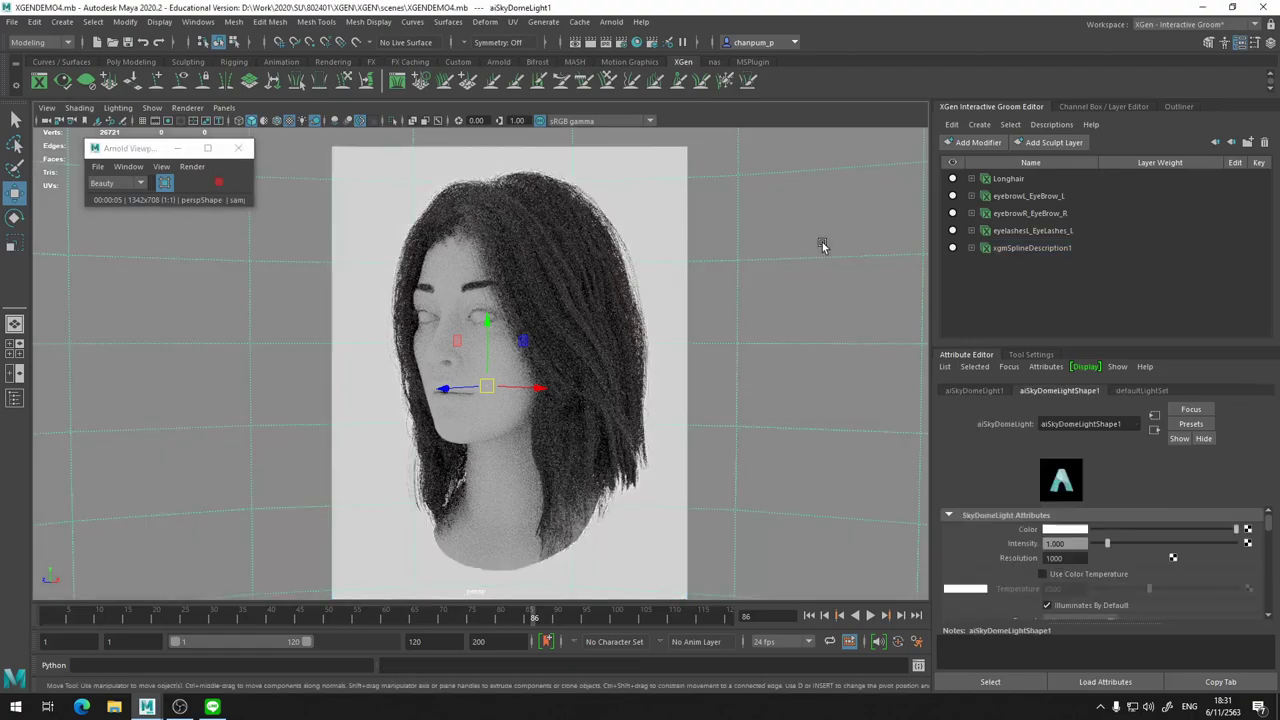
scroll(1169, 535, down, 2)
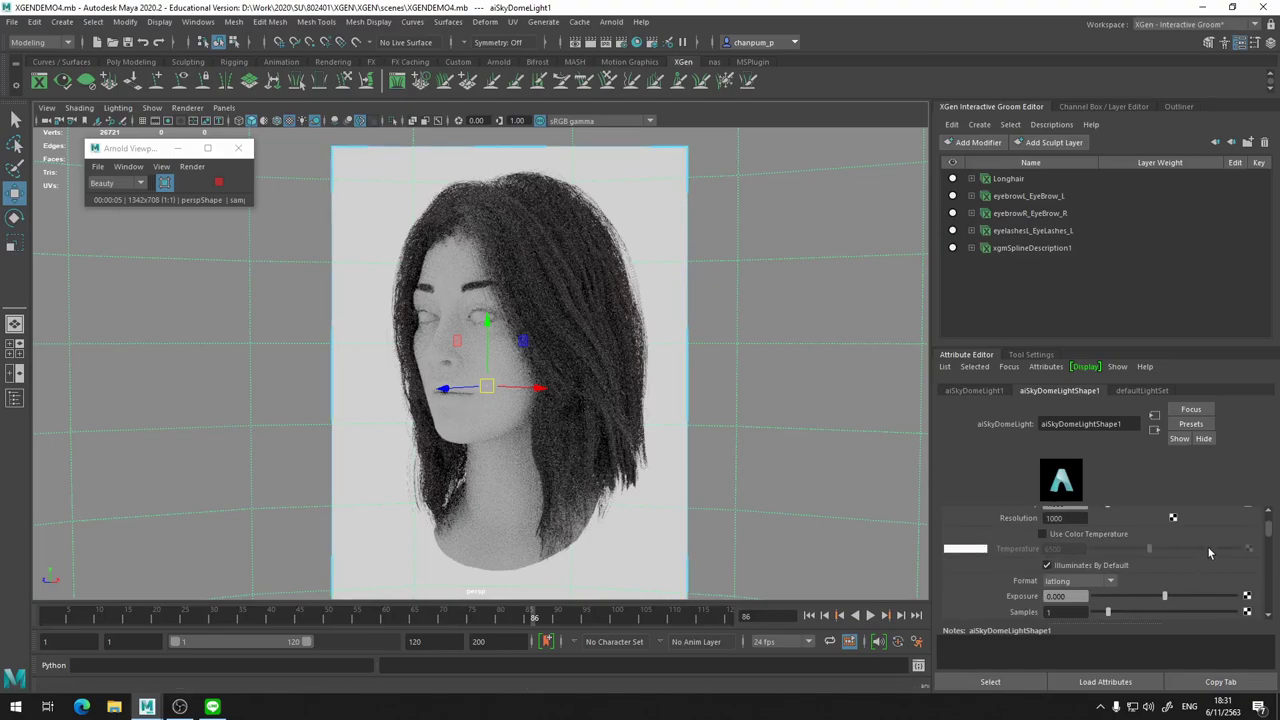
scroll(1208, 552, up, 2)
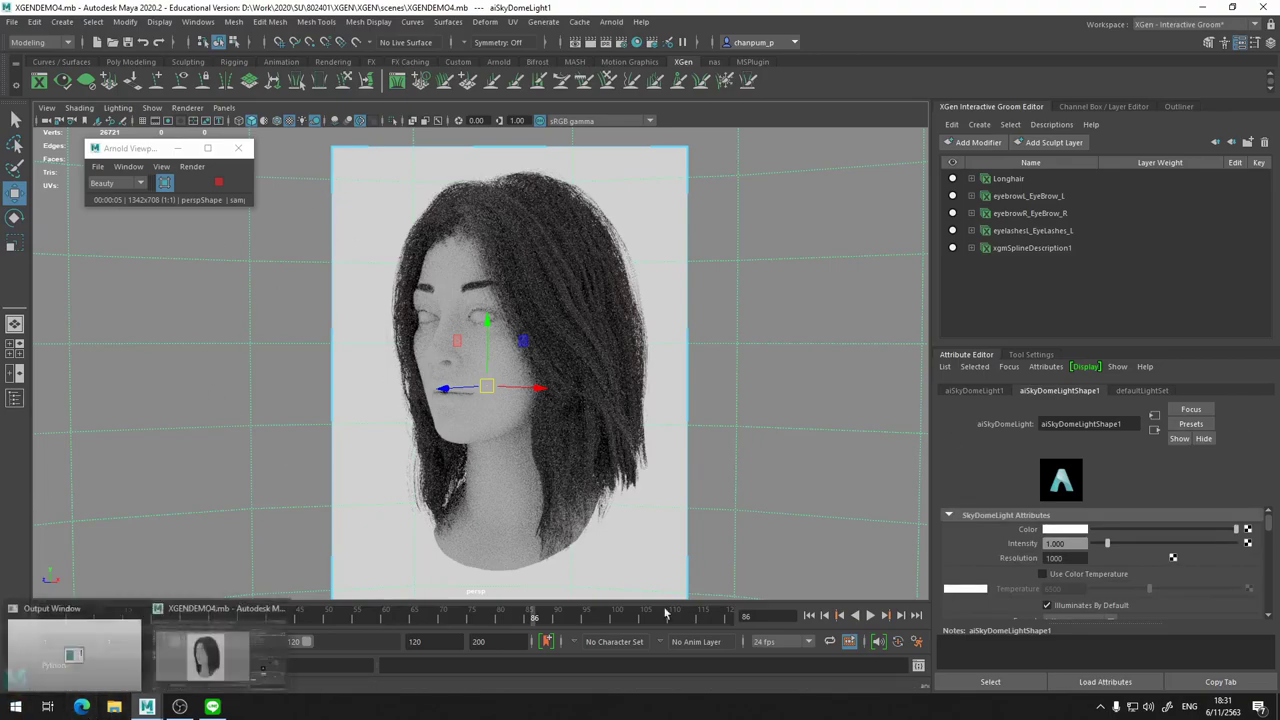
In the web browser, search 'hdri have' and go to the HDRI Haven homepage.
click(81, 707)
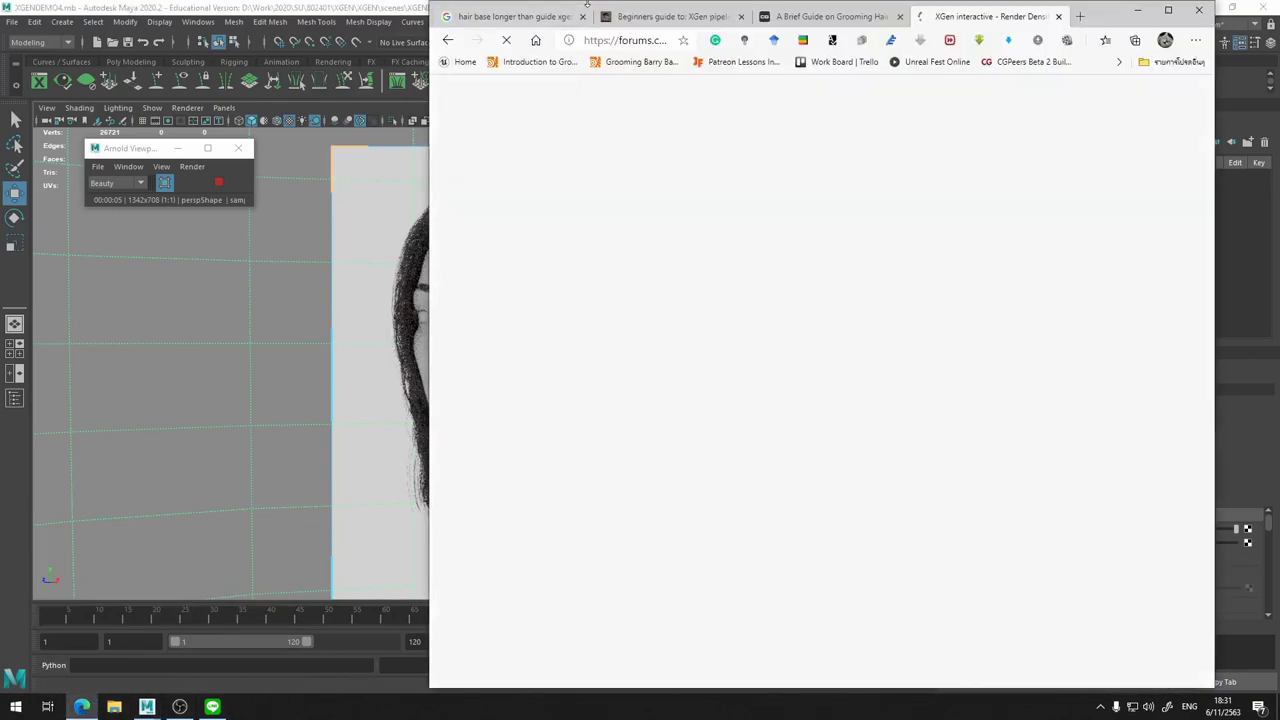
click(655, 44)
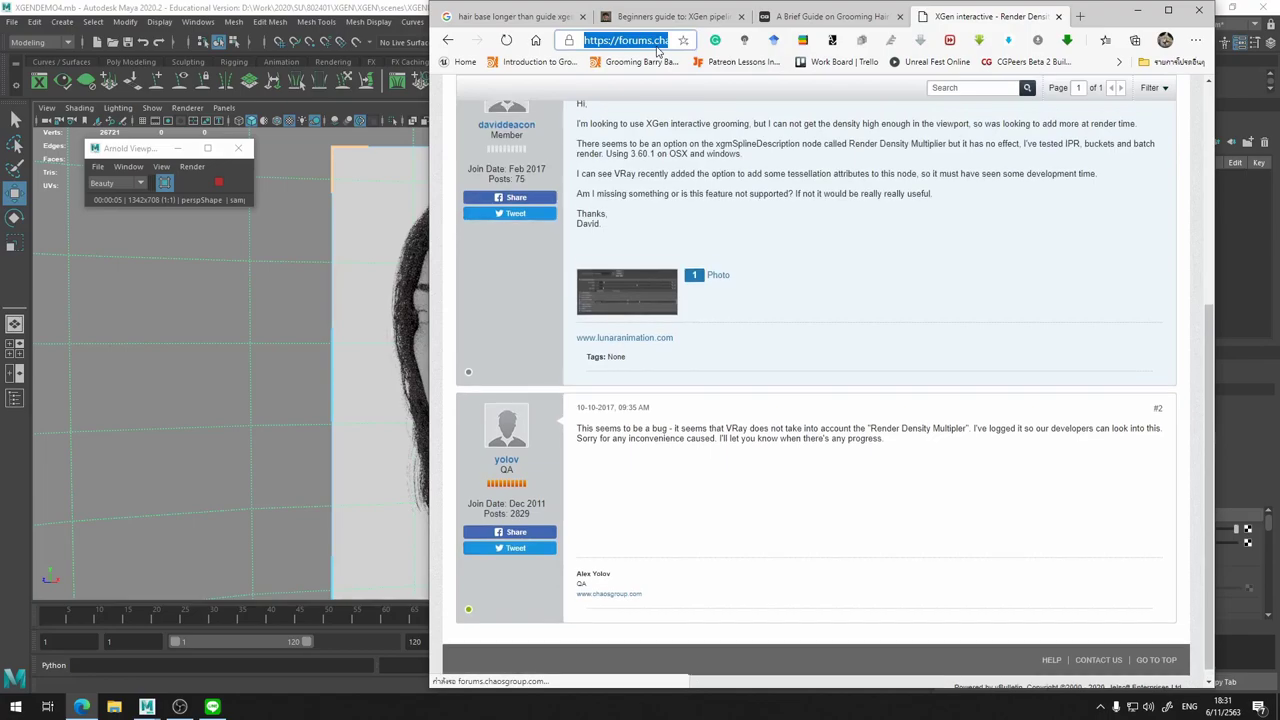
text(hdr)
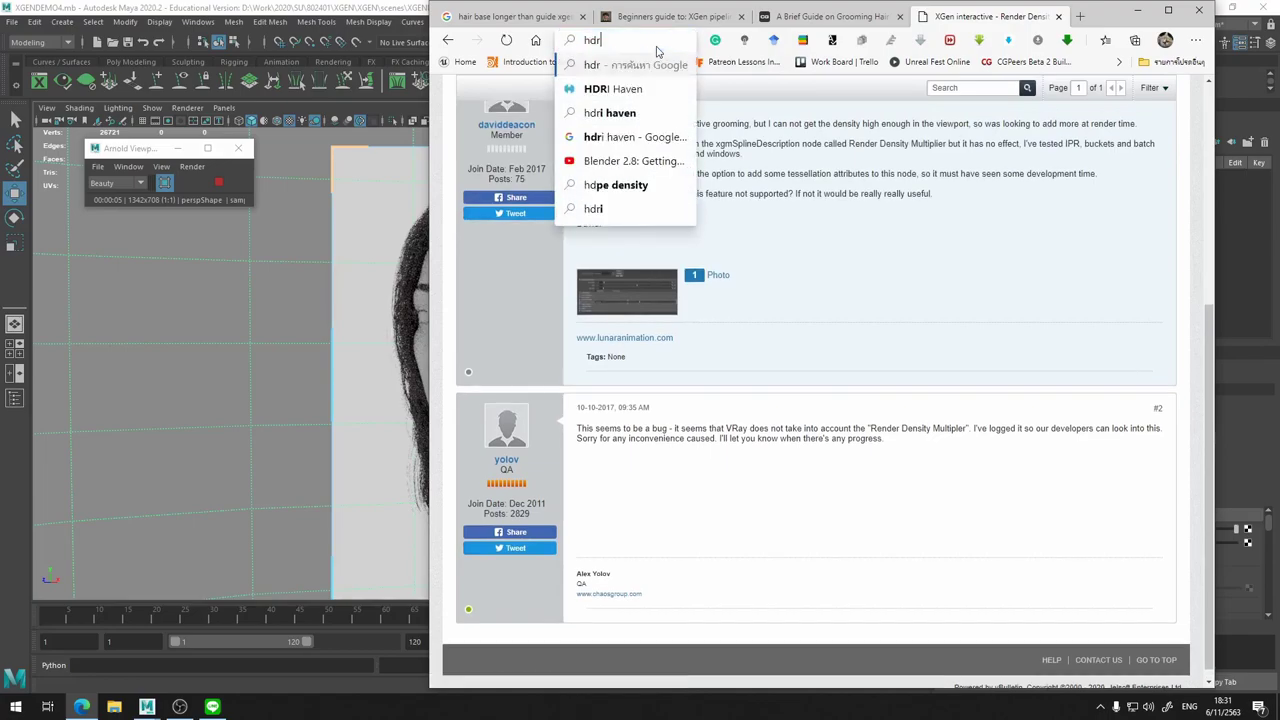
text(i have)
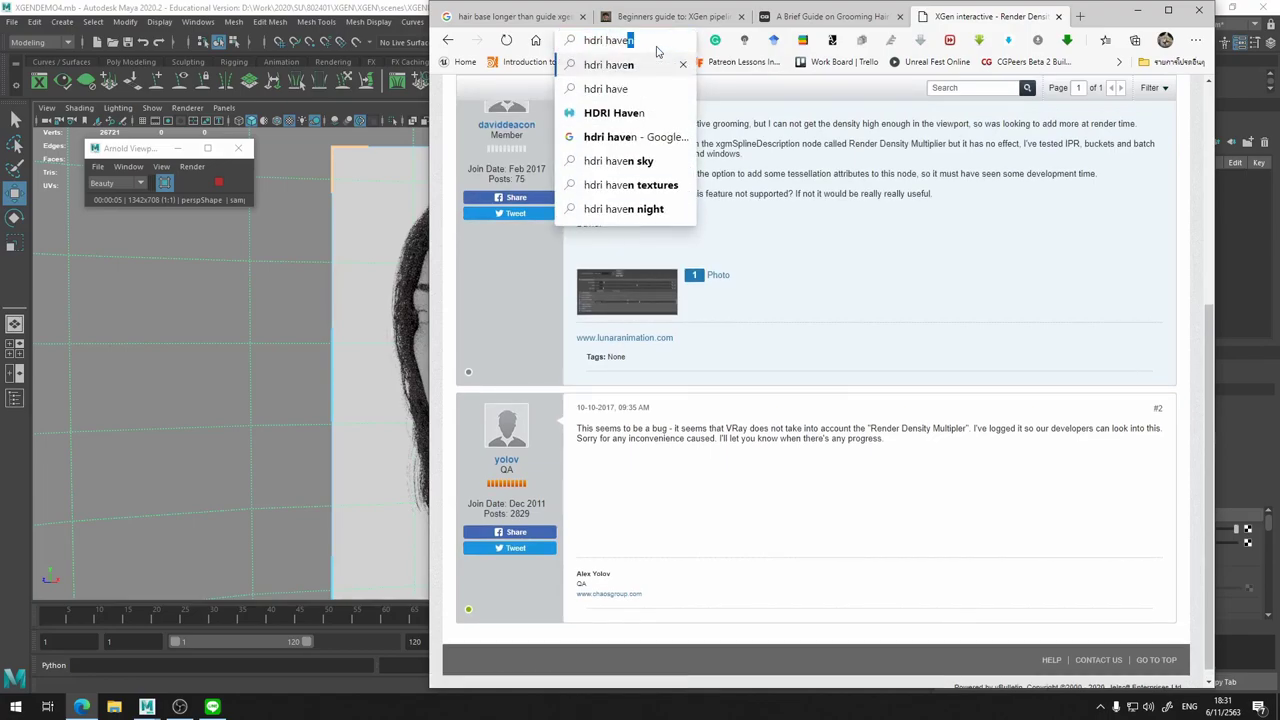
key(Down)
key(Down)
key(Return)
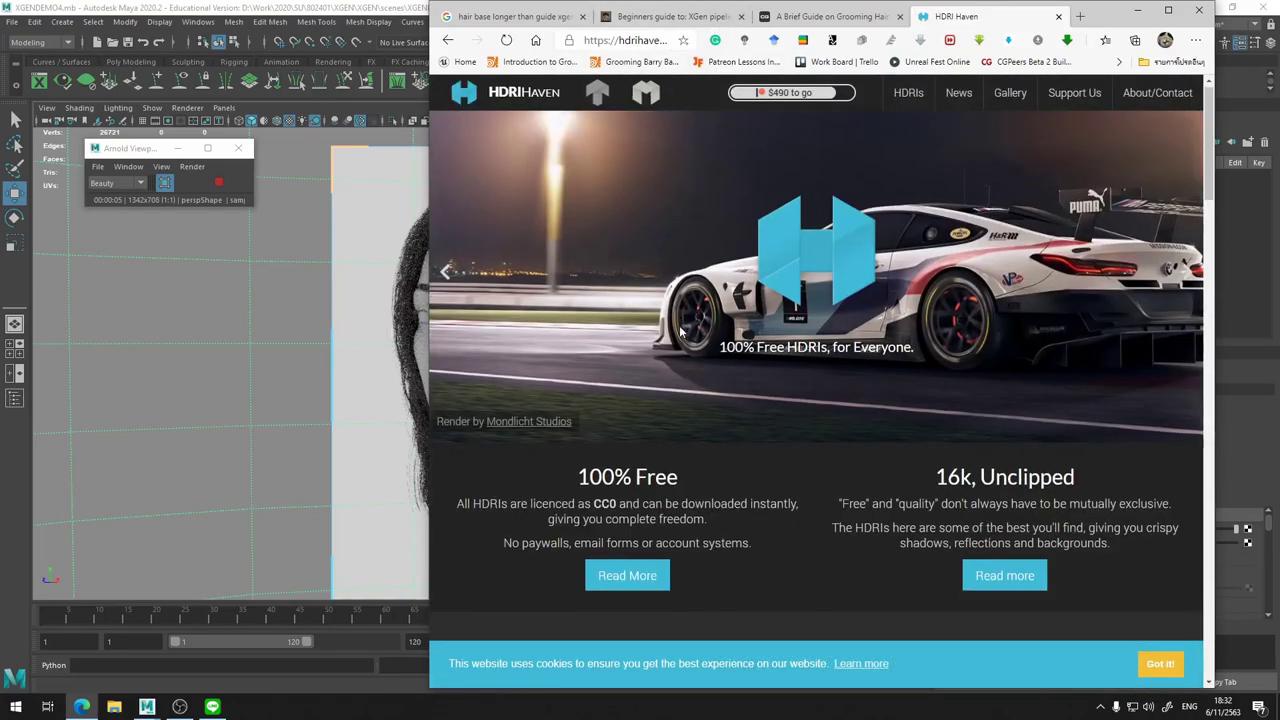
scroll(680, 330, down, 4)
scroll(1004, 400, up, 2)
Open the HDRI library and filter it to the Studio category.
click(1004, 400)
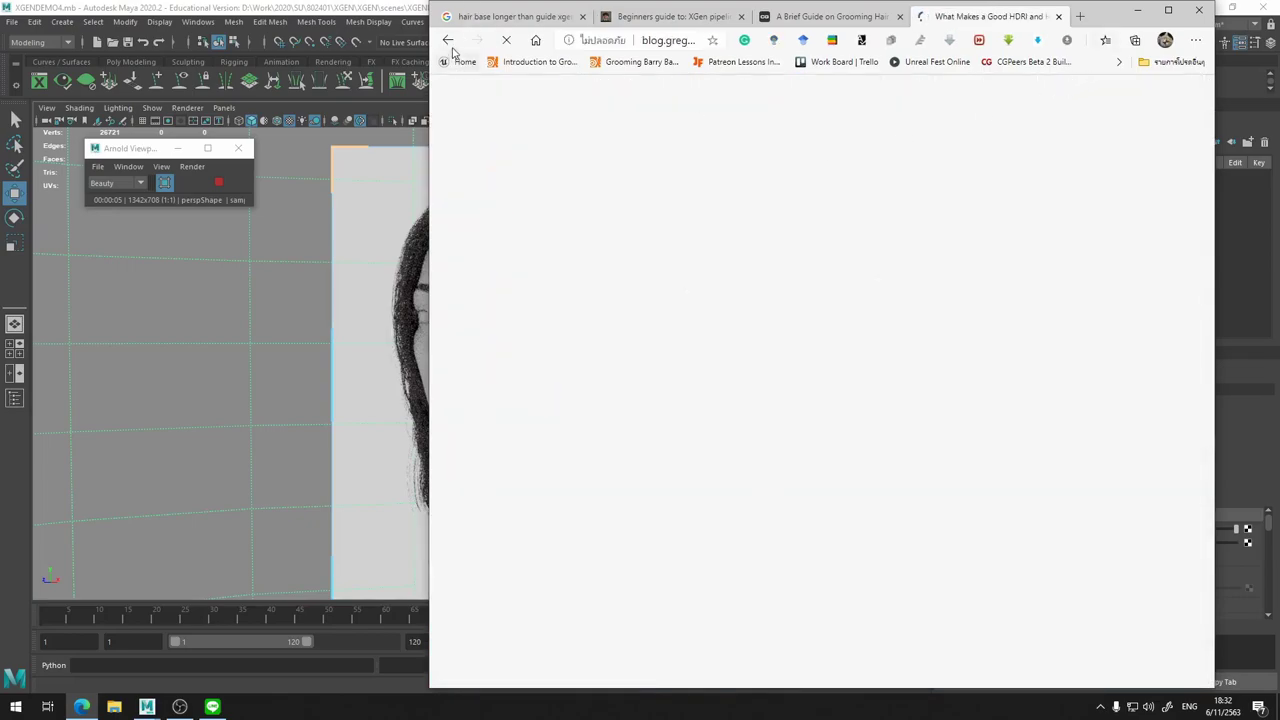
click(448, 42)
scroll(900, 300, down, 3)
scroll(892, 330, down, 5)
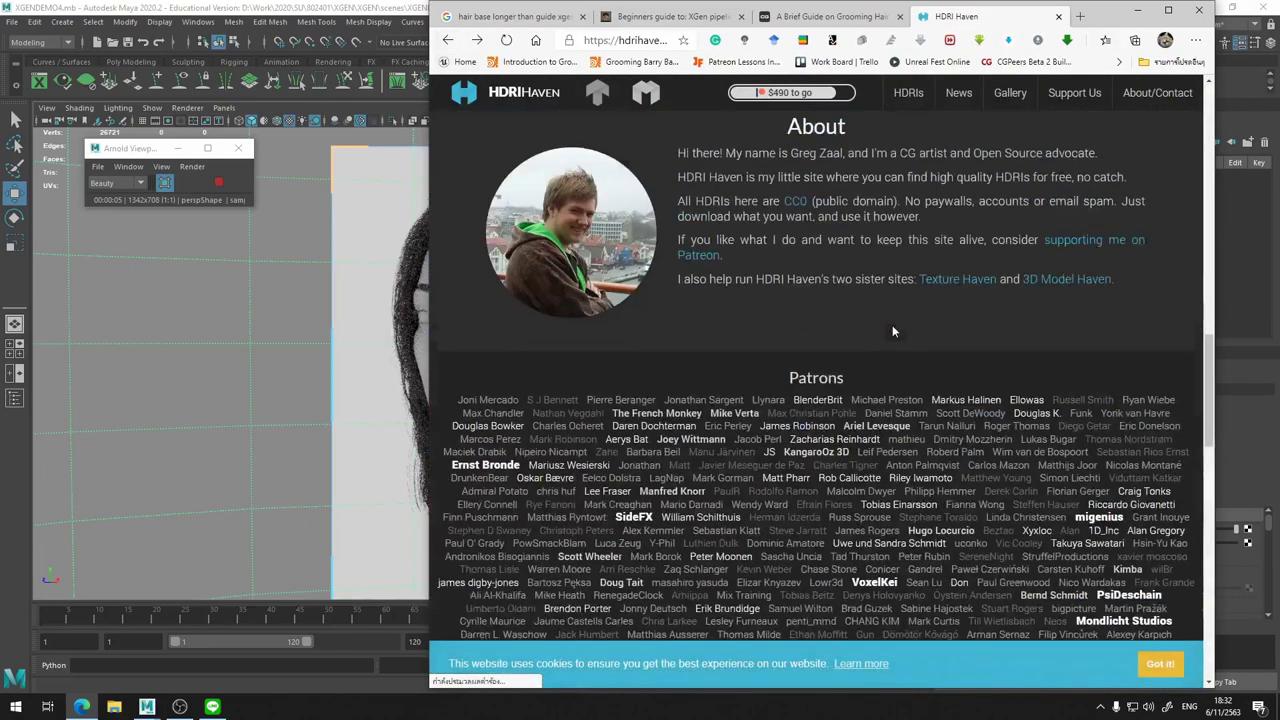
scroll(893, 331, up, 4)
click(818, 311)
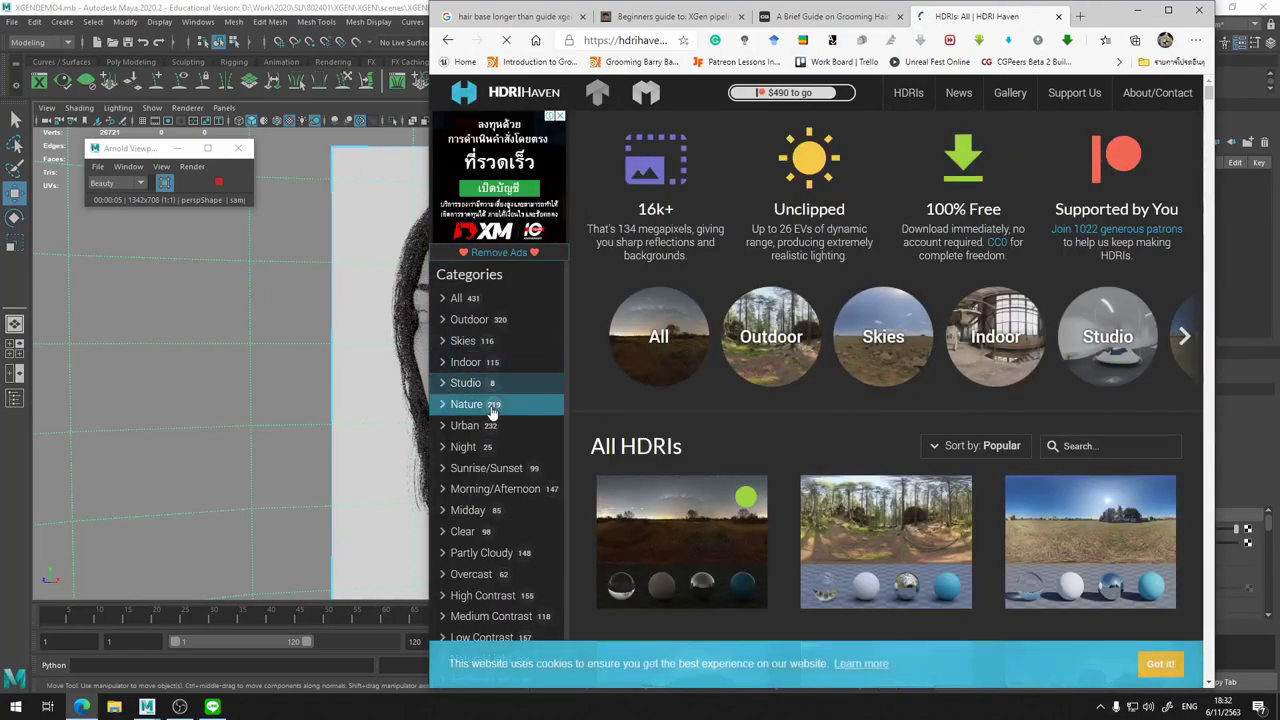
scroll(491, 410, down, 1)
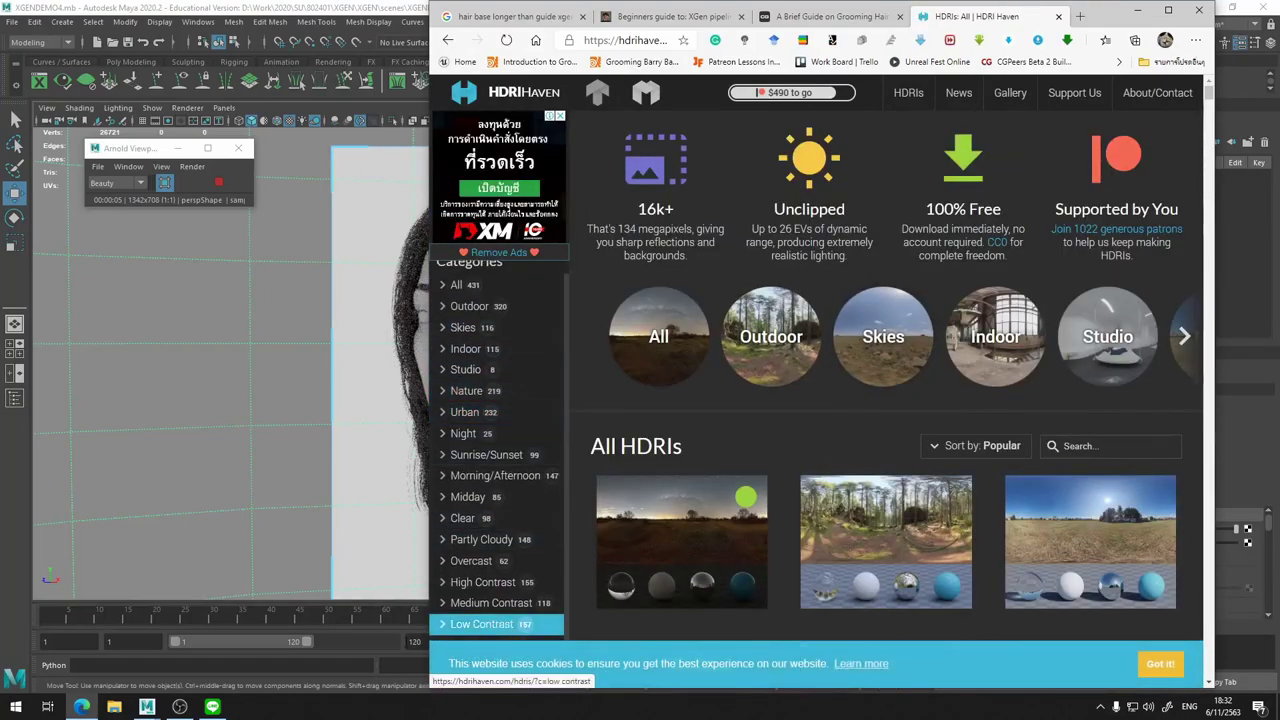
click(466, 371)
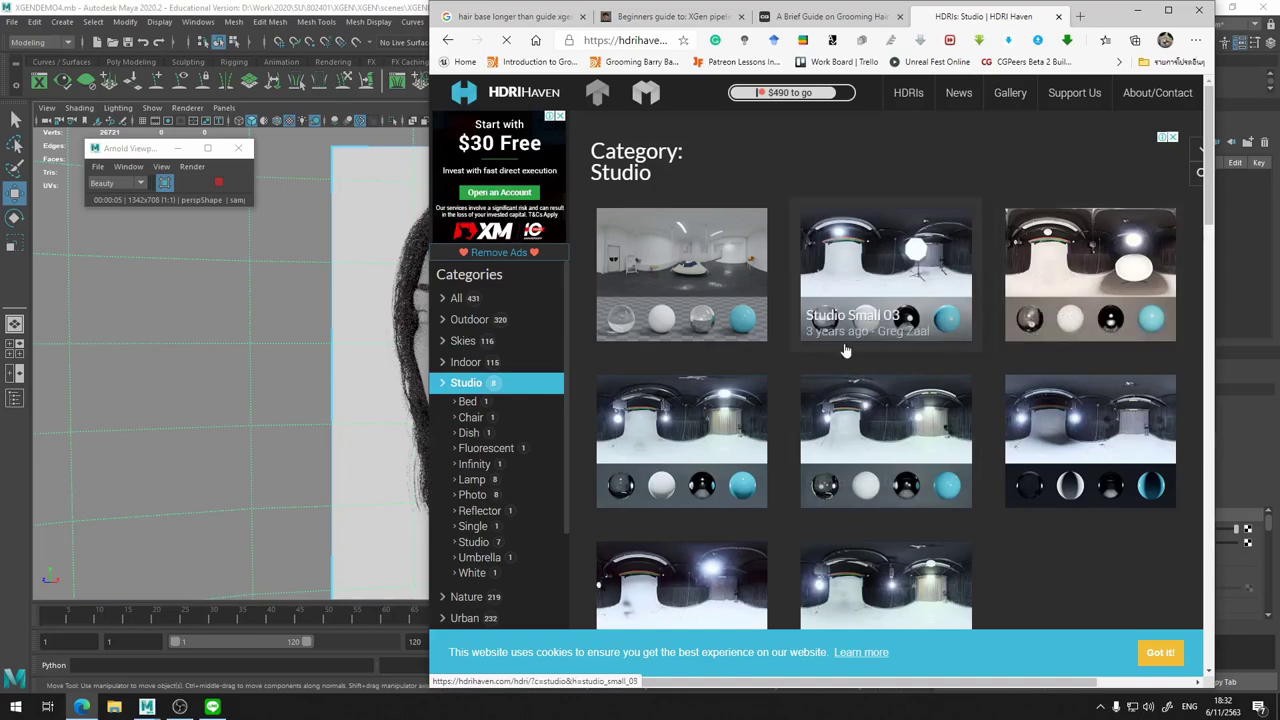
scroll(845, 350, down, 2)
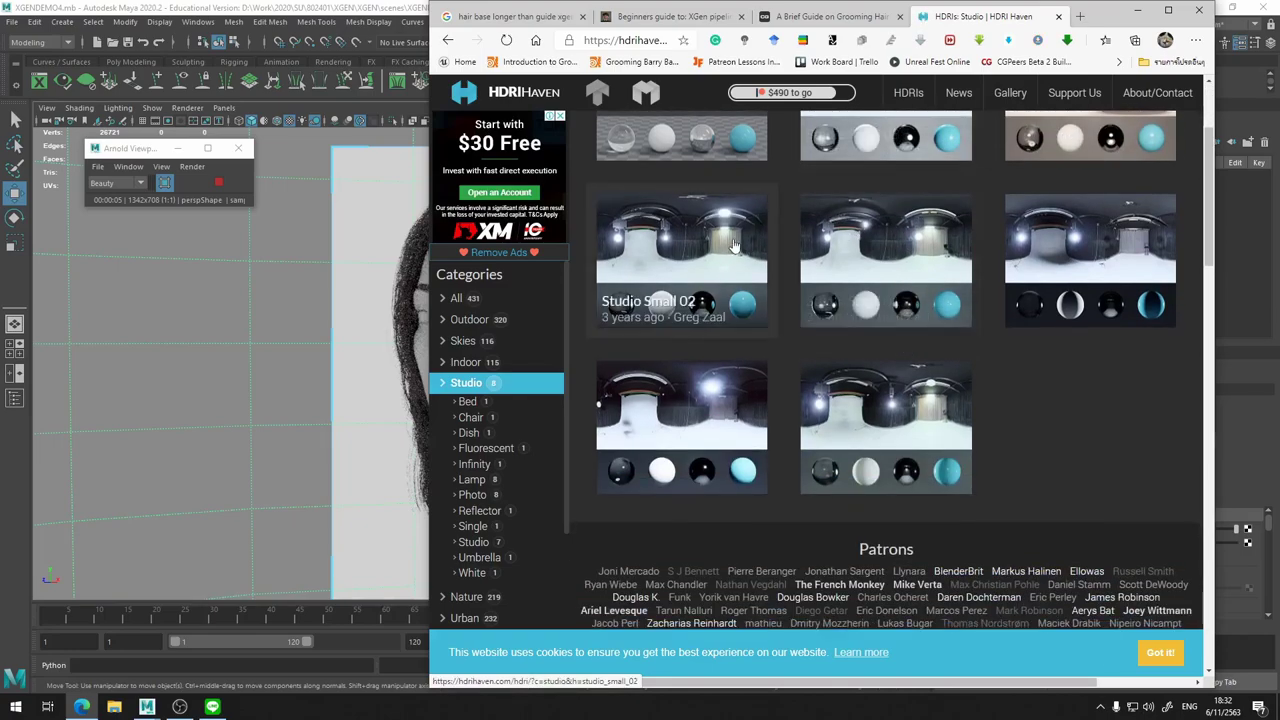
scroll(733, 245, up, 1)
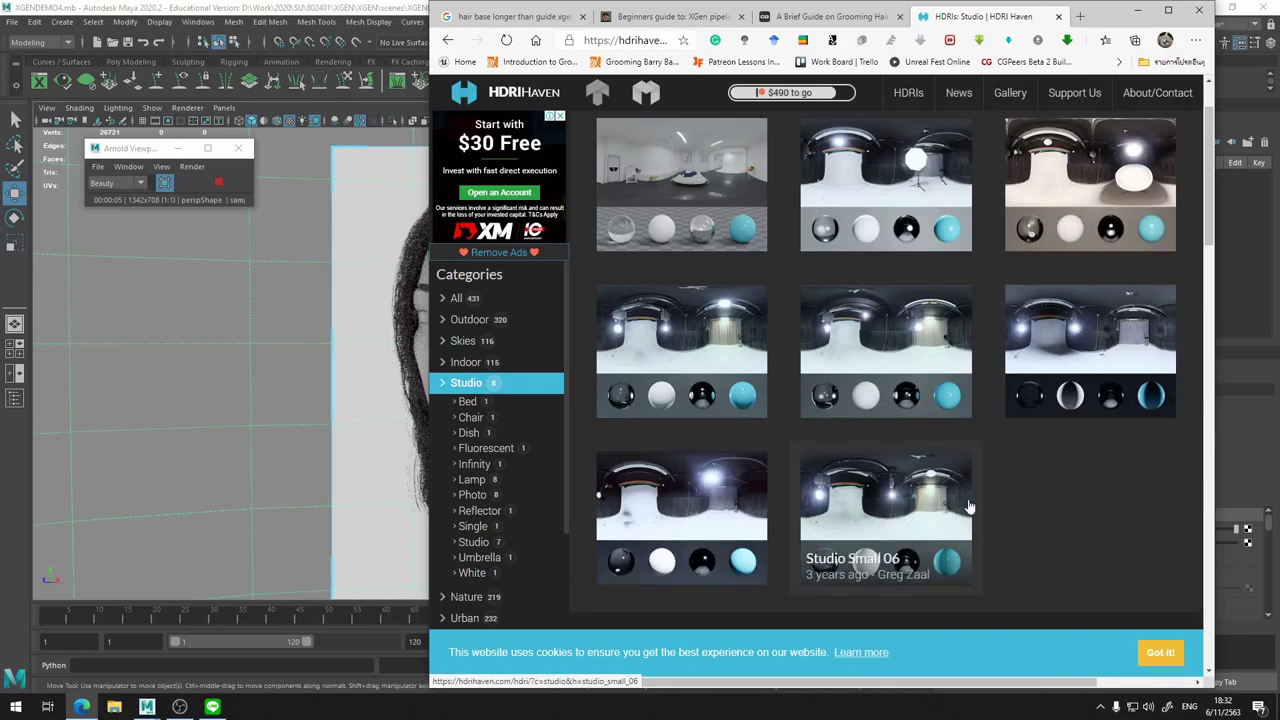
Download the 2k HDR file of Studio Small 06 (studio_small_06_2k.hdr).
click(900, 520)
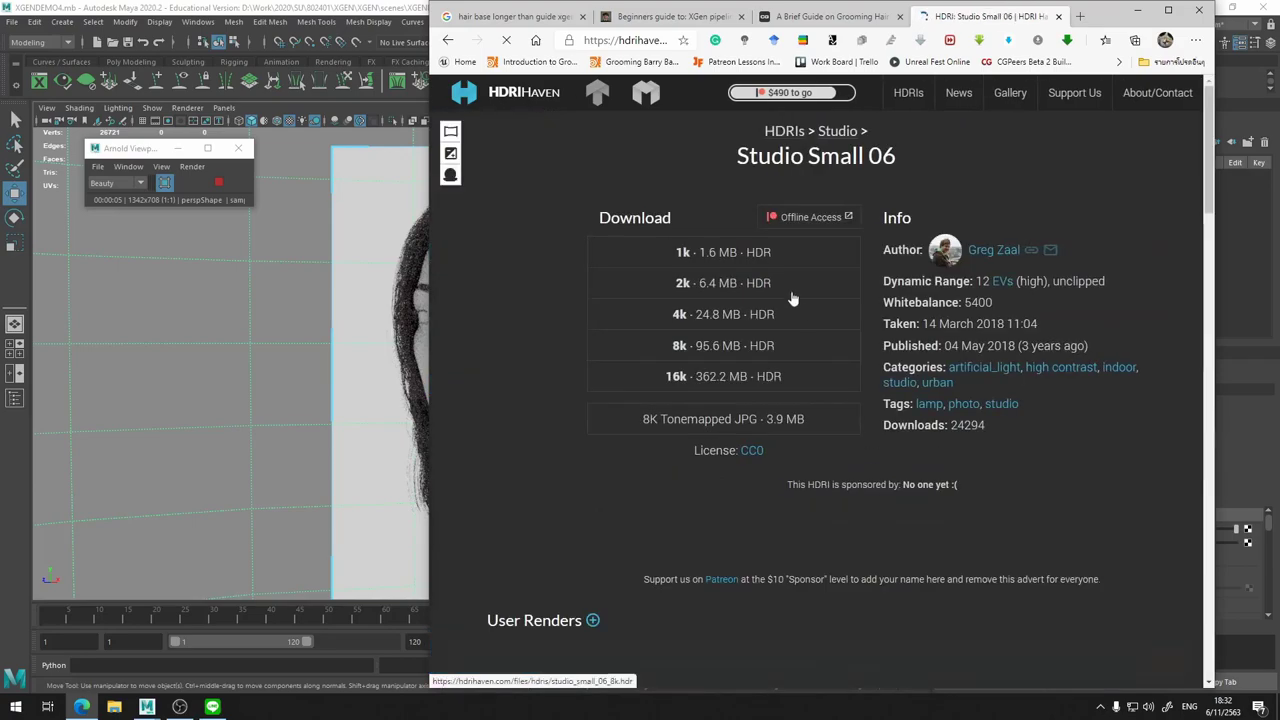
scroll(797, 457, down, 4)
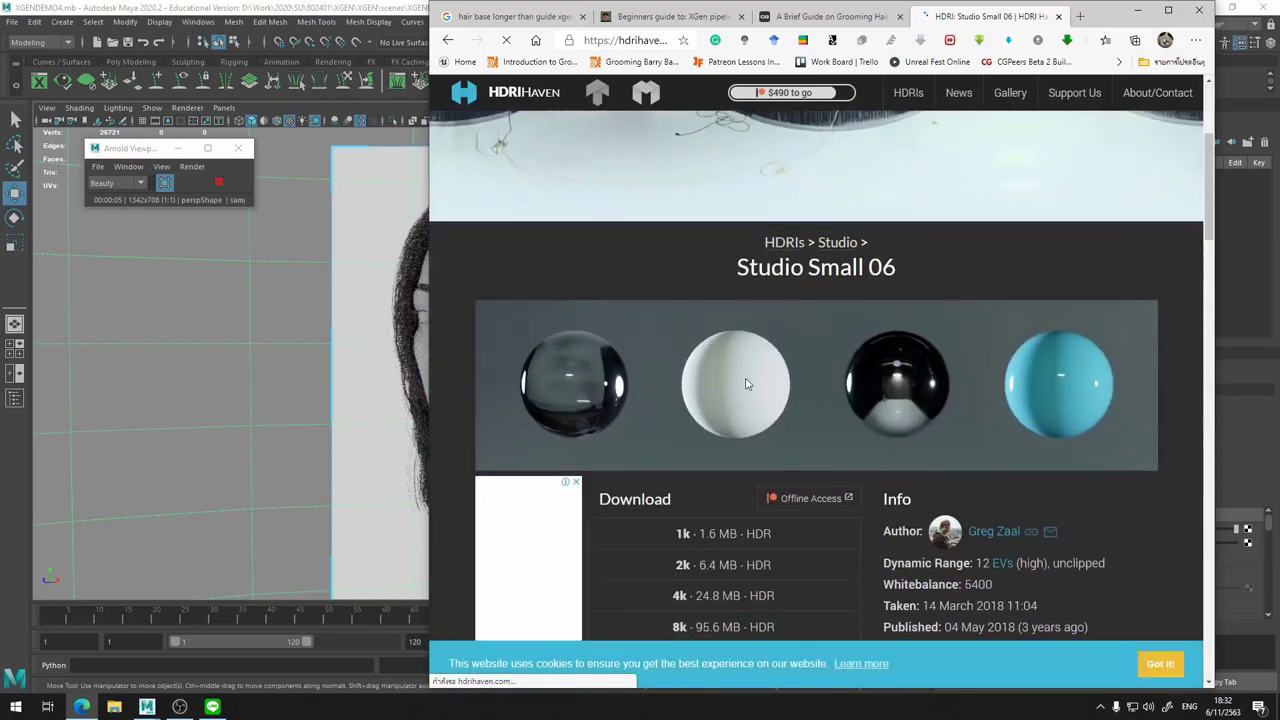
scroll(815, 380, down, 3)
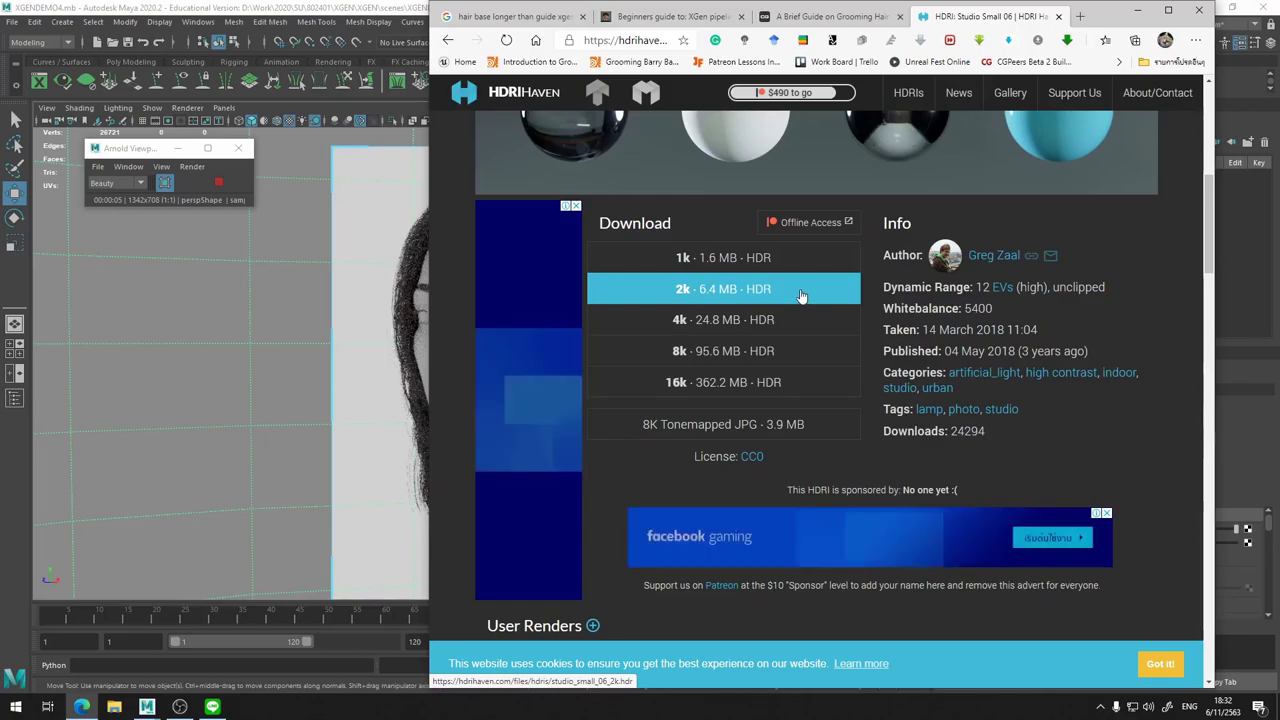
click(785, 299)
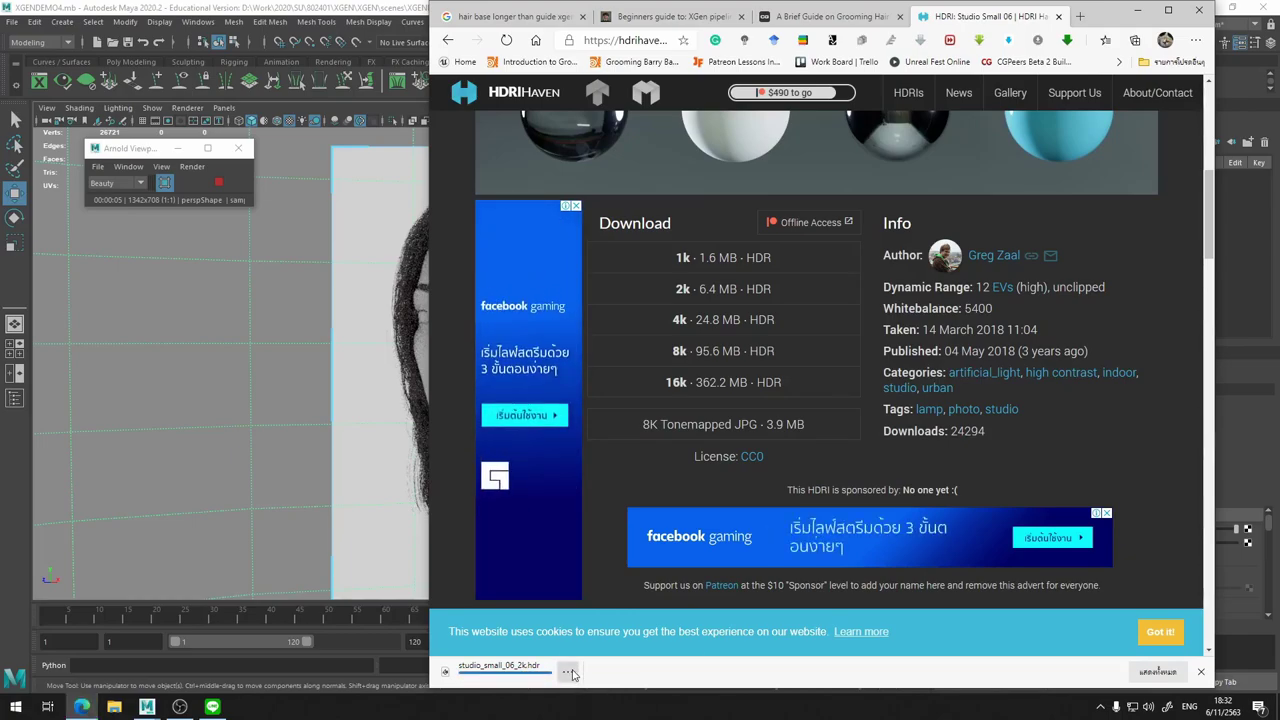
click(570, 673)
Copy the downloaded studio_small_06_2k.hdr into the XGEN project's sourceimages folder, then return to Maya.
click(608, 557)
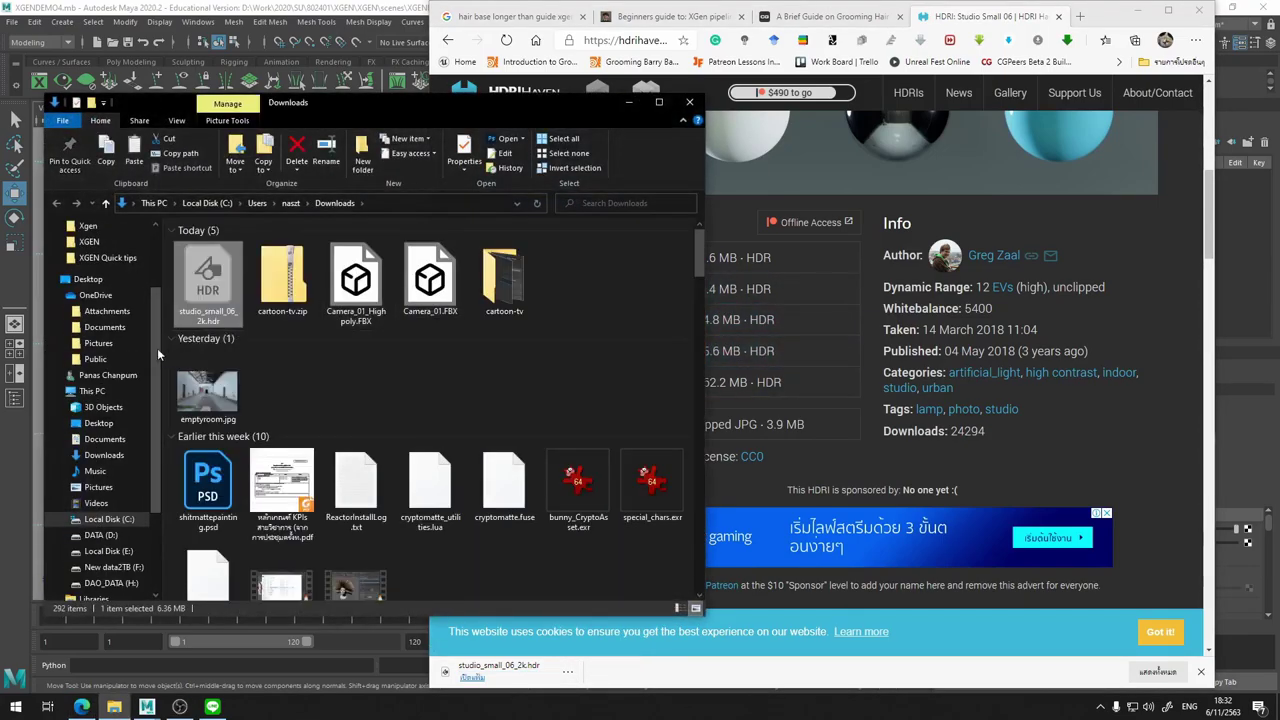
scroll(113, 309, up, 2)
click(100, 341)
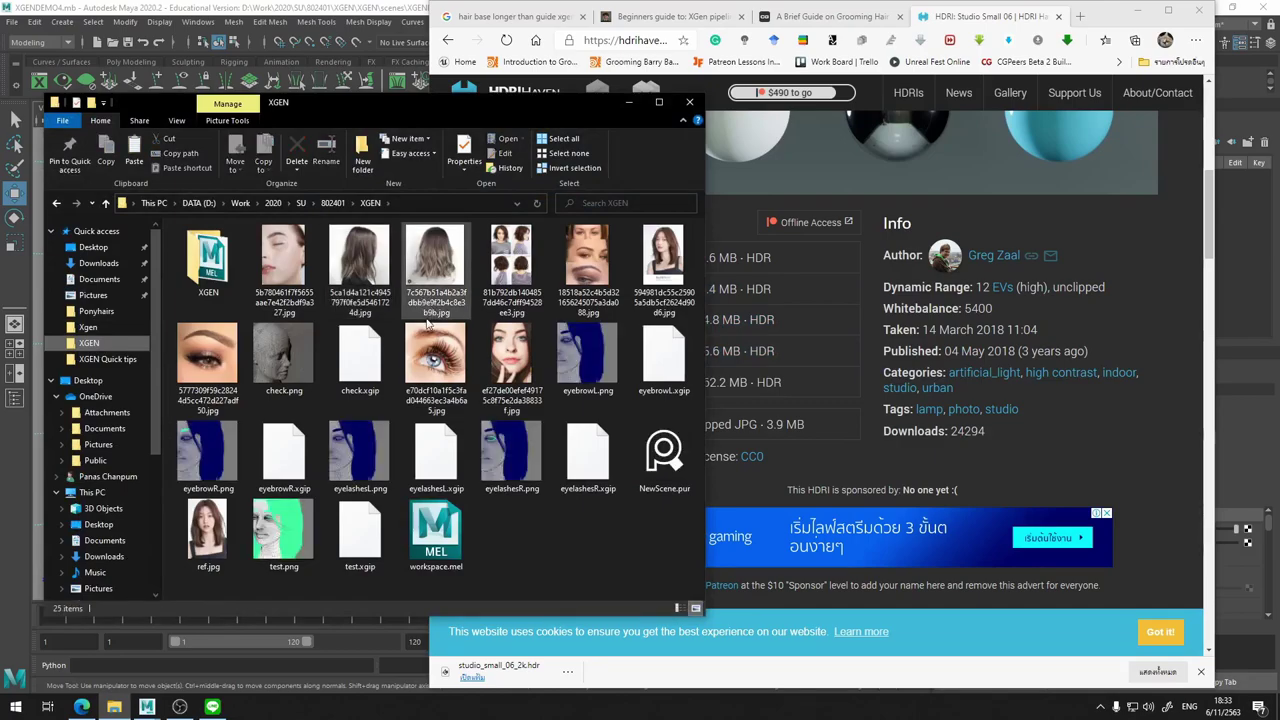
double_click(210, 270)
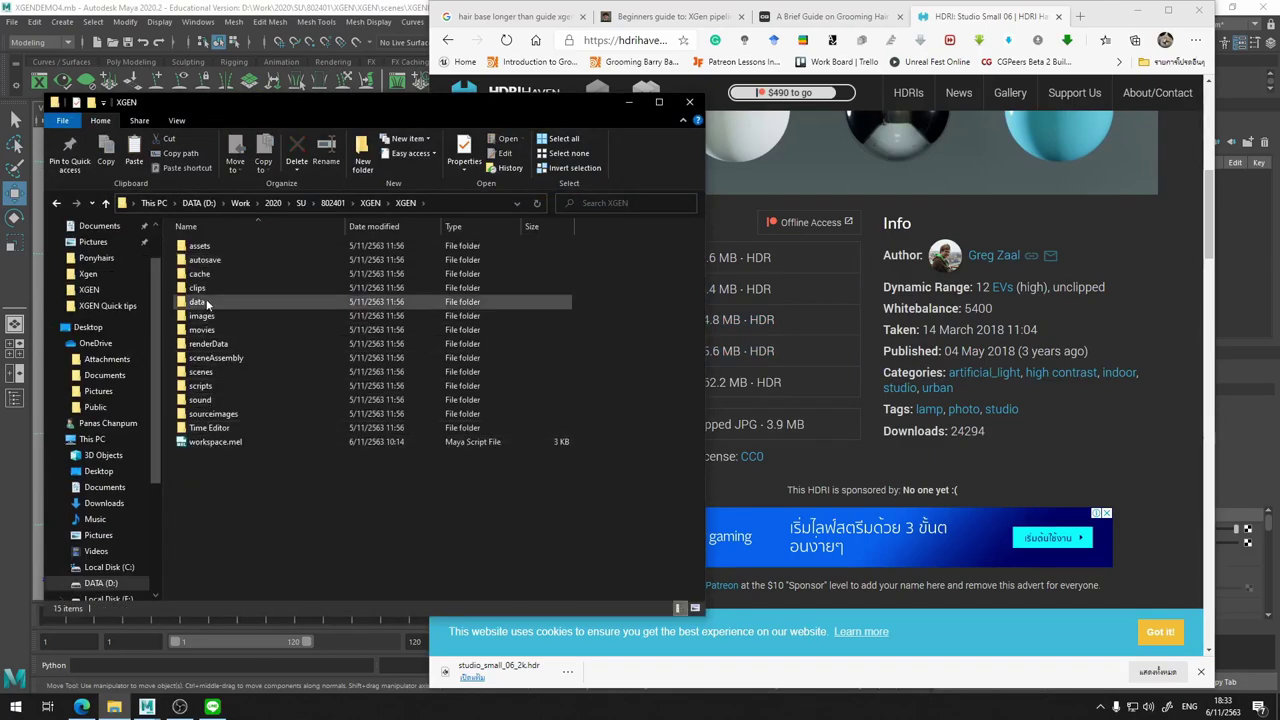
double_click(214, 413)
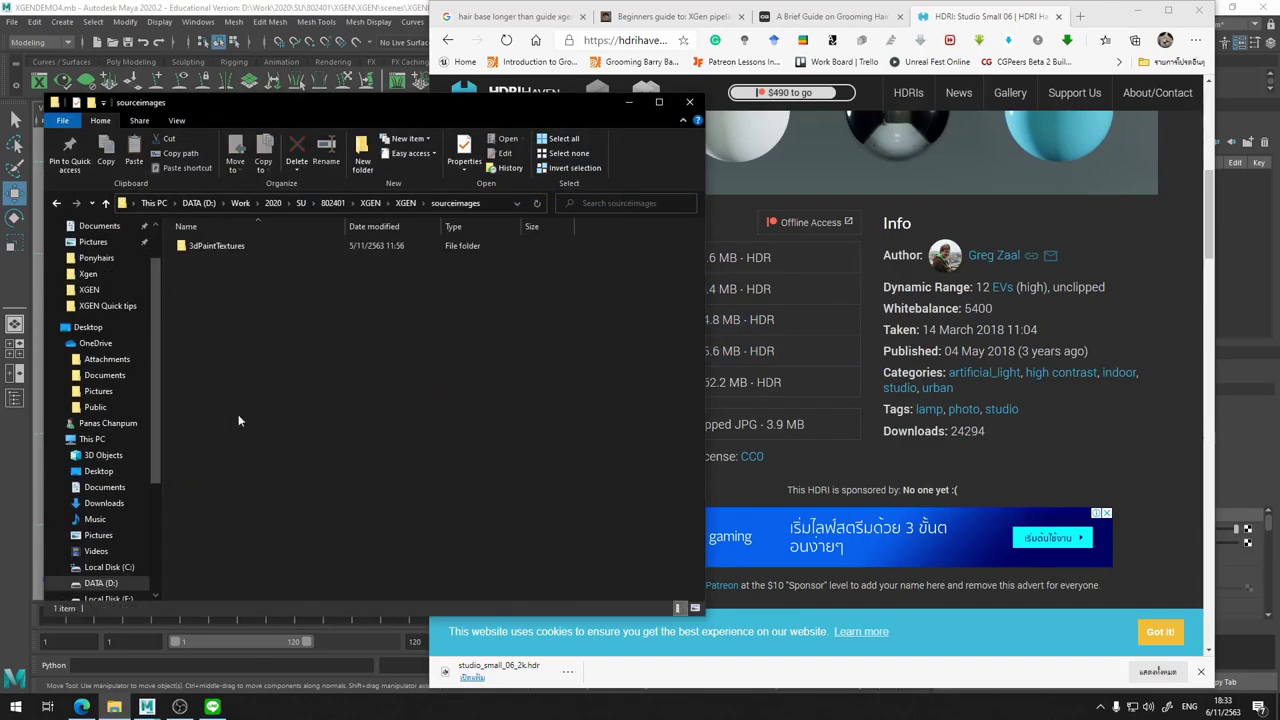
key(ctrl+v)
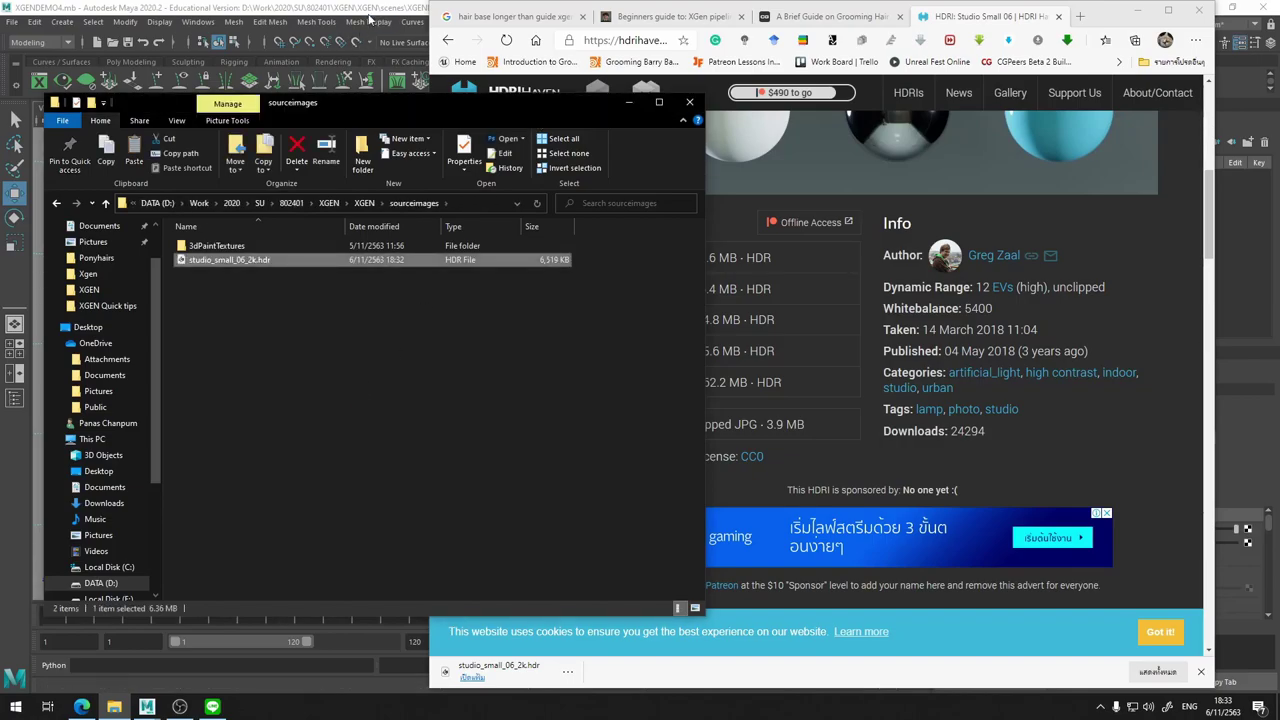
click(392, 20)
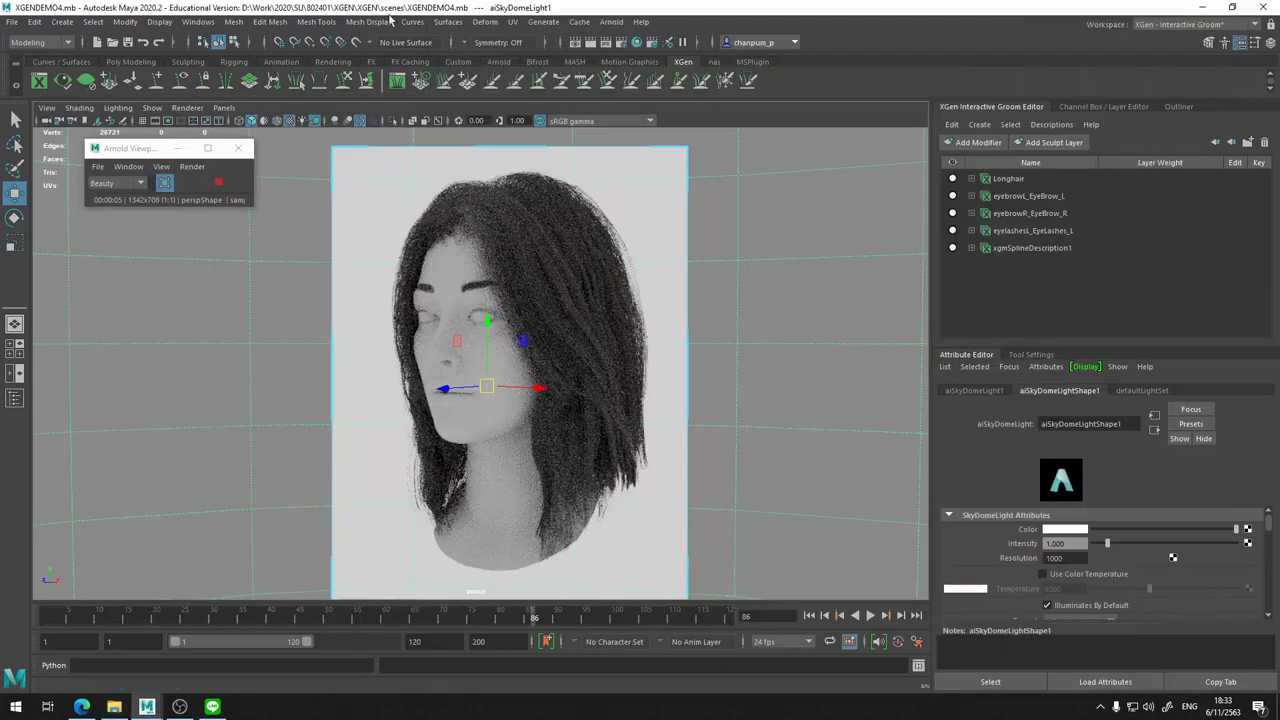
Connect a file texture loading studio_small_06_2k.hdr to the aiSkyDomeLight colour.
click(1247, 533)
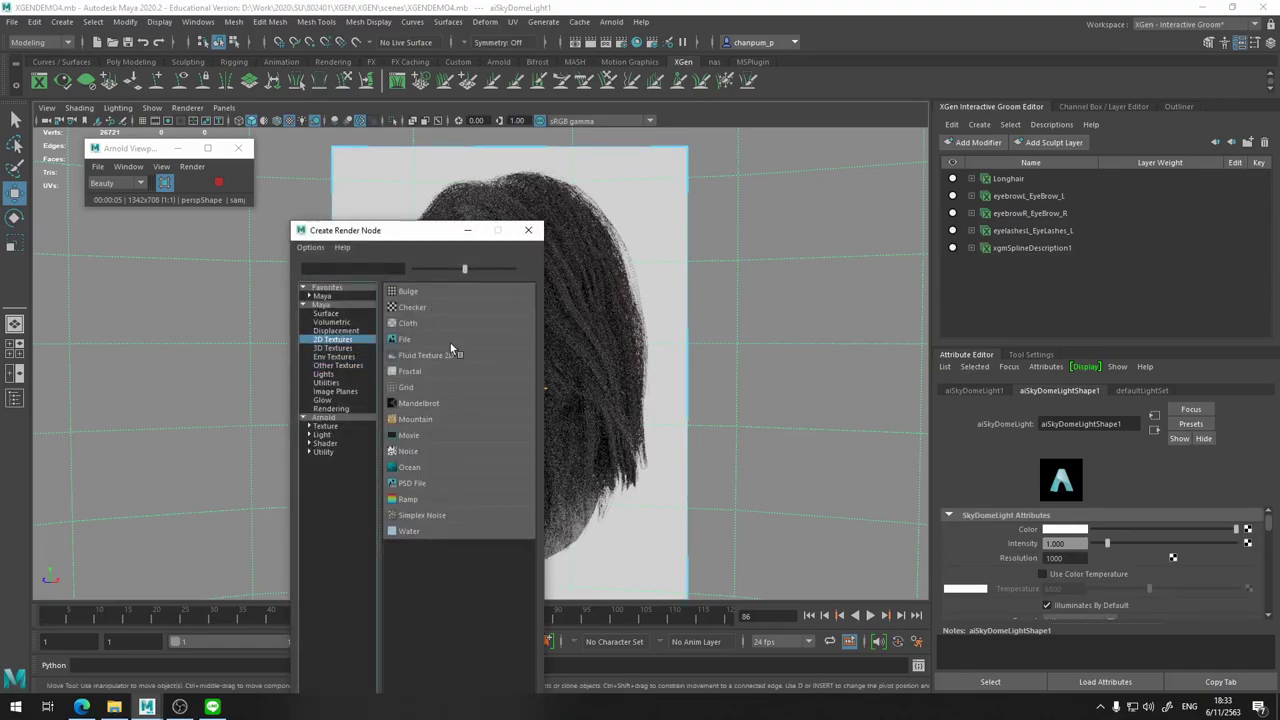
click(448, 340)
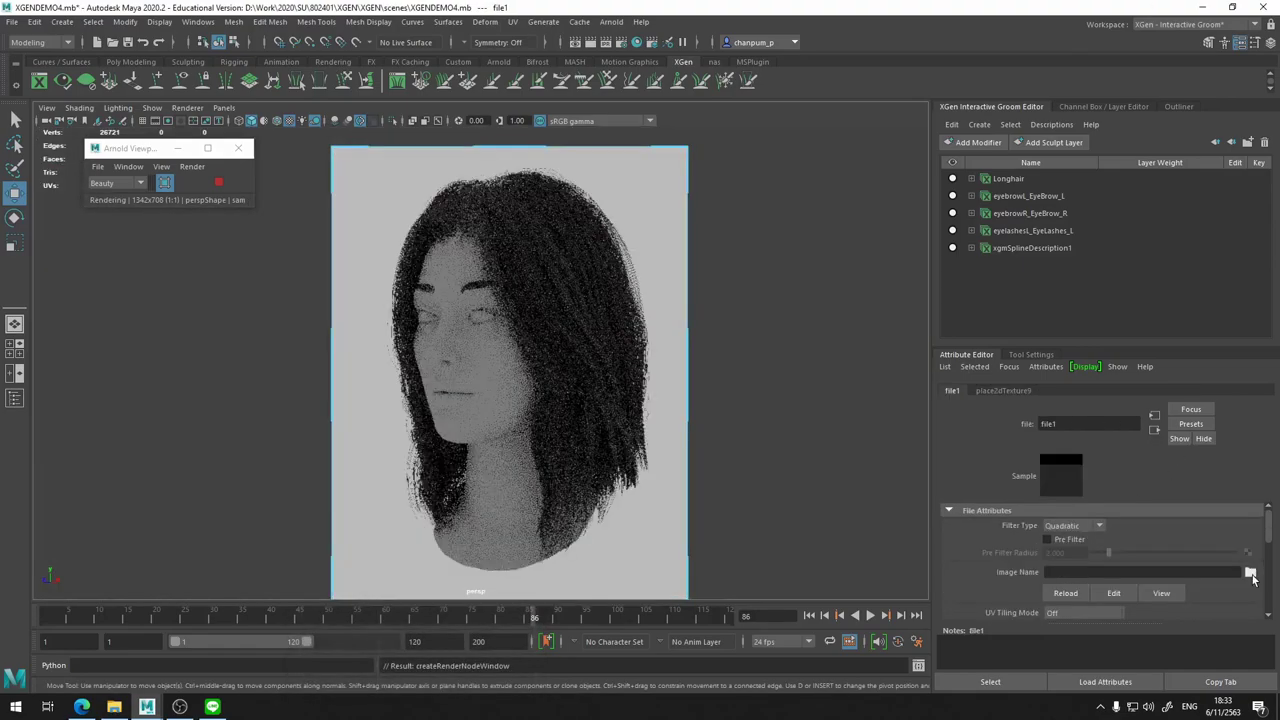
click(1250, 573)
click(258, 257)
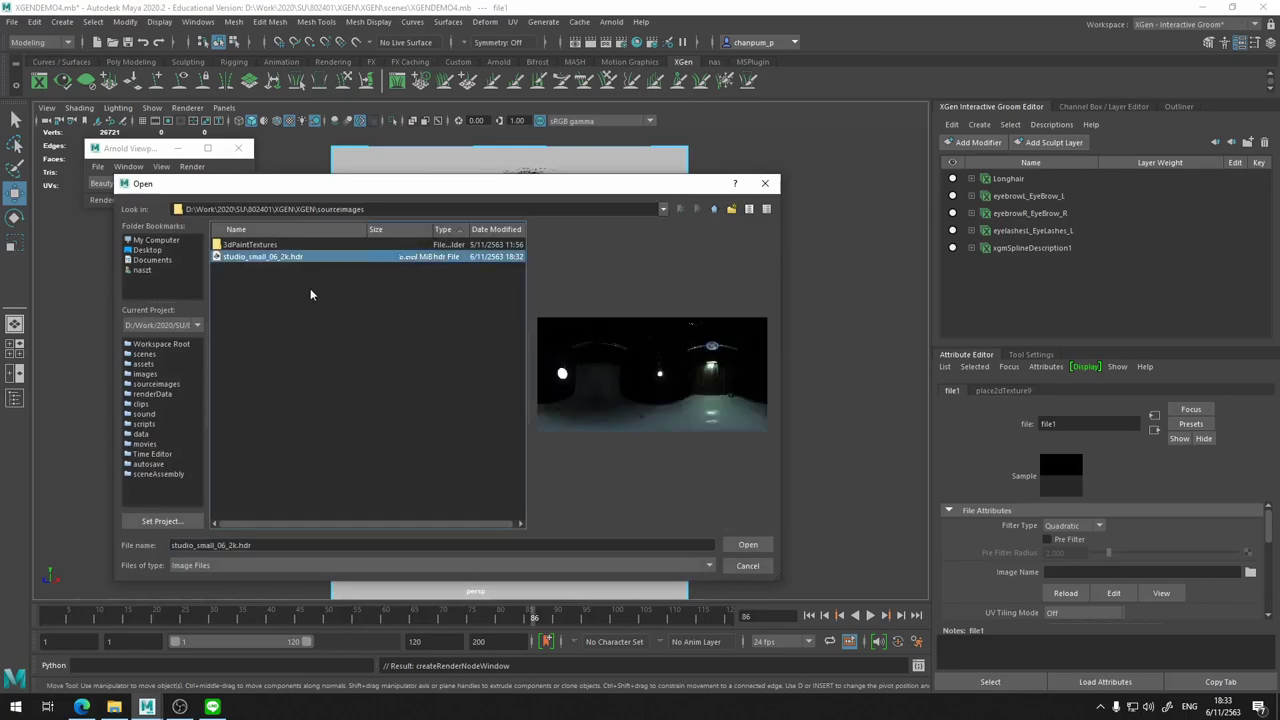
click(748, 545)
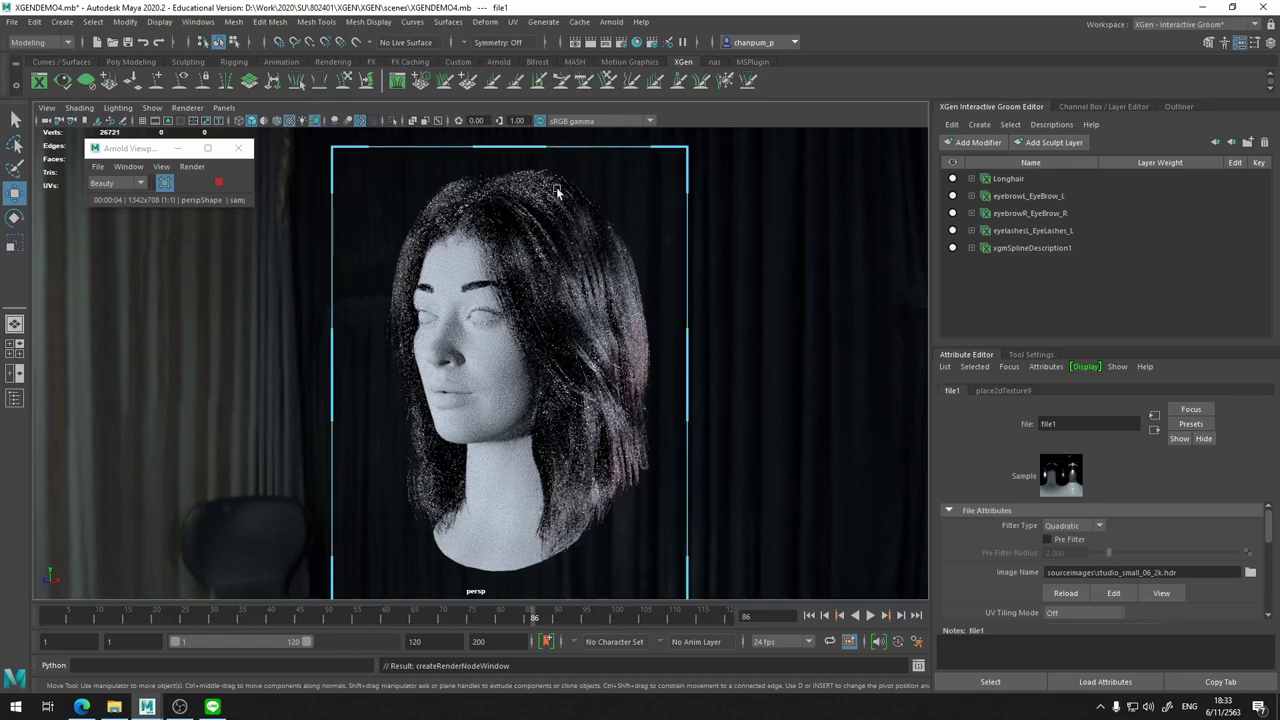
scroll(1168, 543, down, 2)
scroll(1169, 541, down, 1)
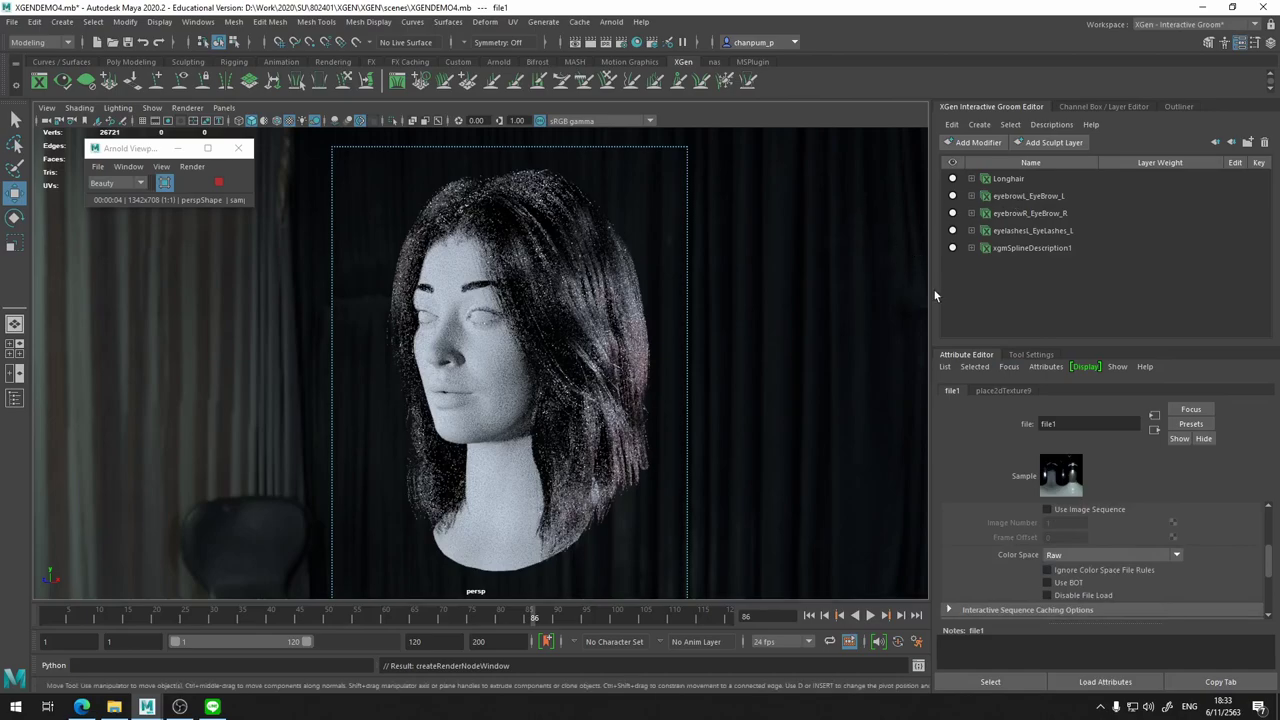
Show xgmSplineDescription1's aiStandardHair1 shader in a floating Attribute Editor, then open the Workspace list.
click(1154, 430)
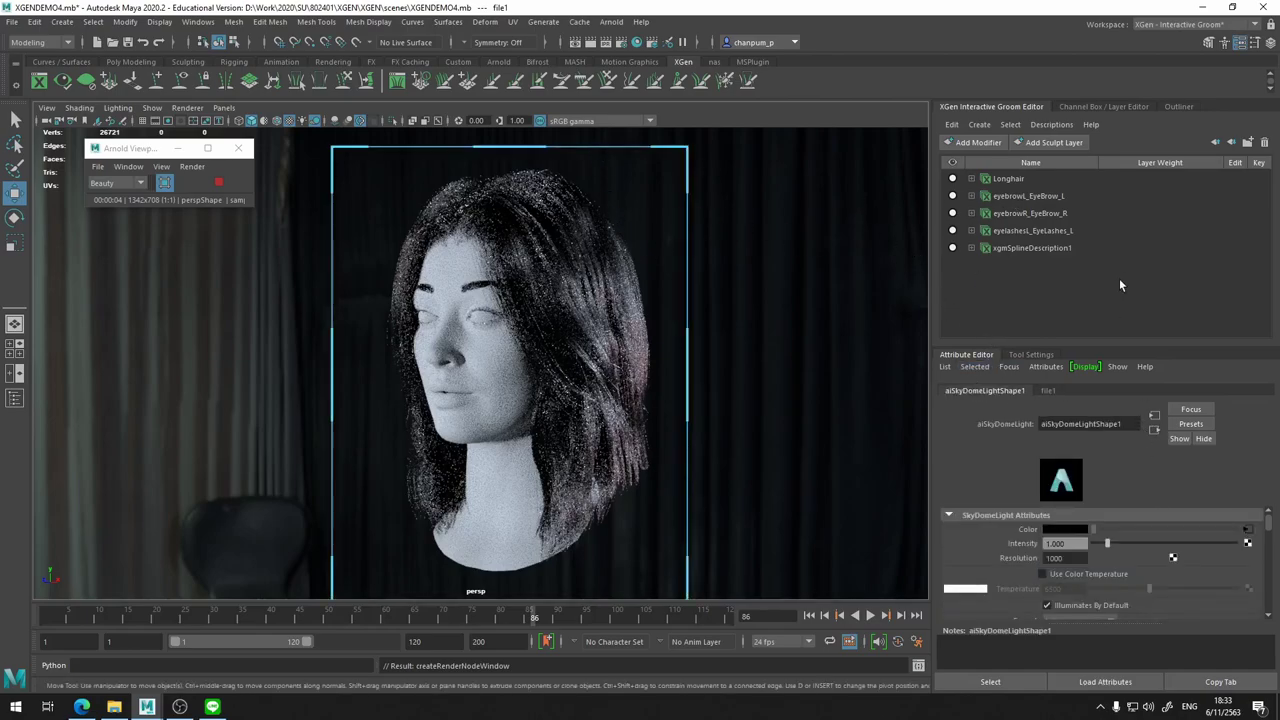
click(1051, 250)
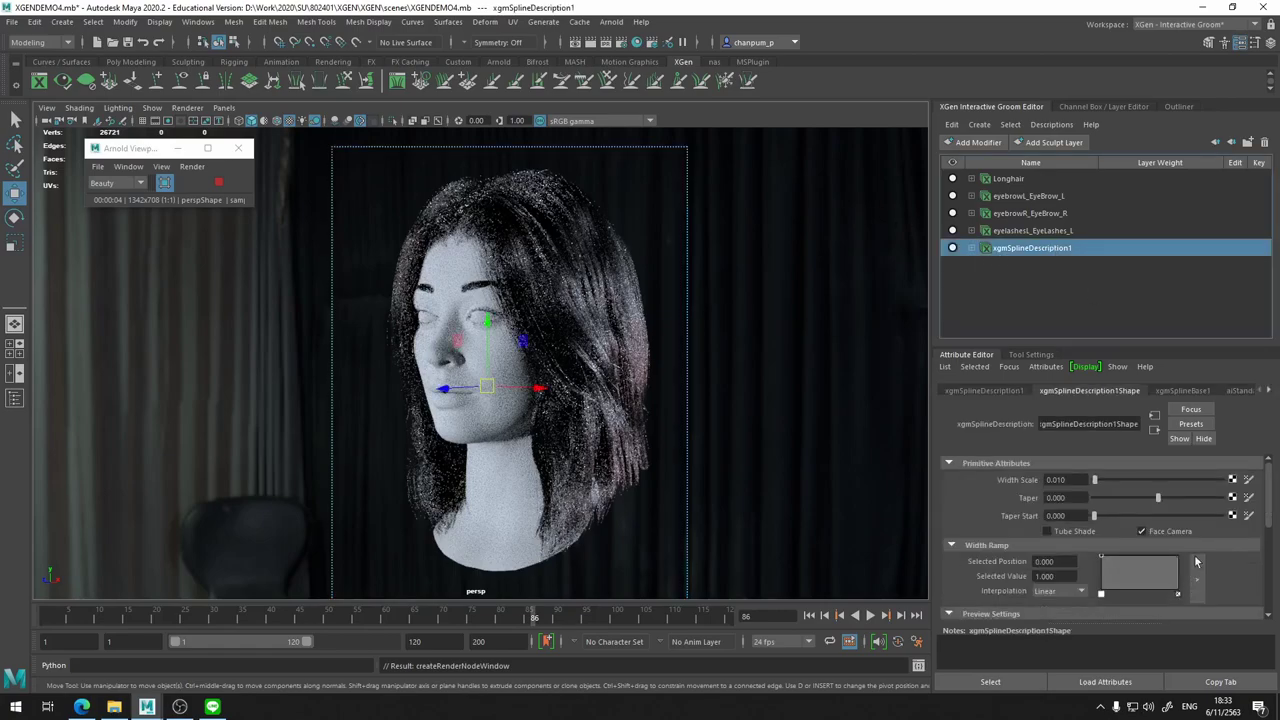
click(1240, 392)
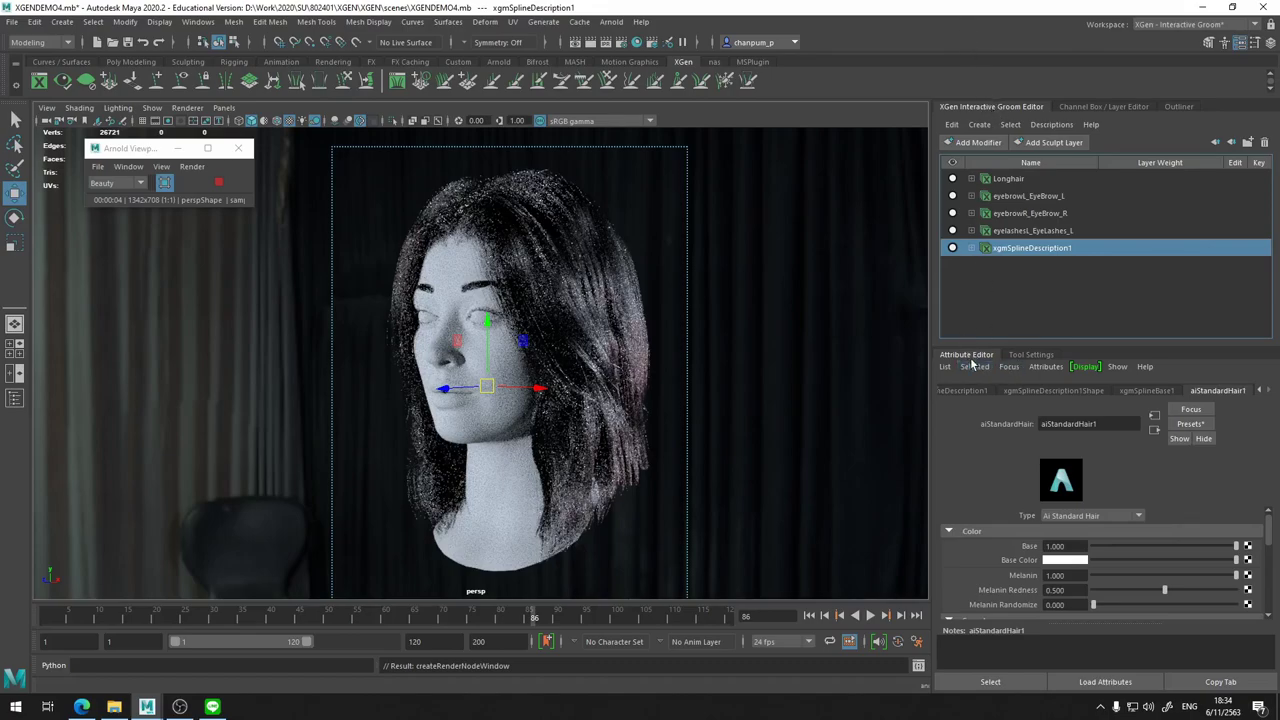
mouse_move(968, 358)
mouse_down()
mouse_move(970, 133)
mouse_move(970, 383)
mouse_move(983, 113)
mouse_move(1000, 364)
mouse_up()
click(1240, 24)
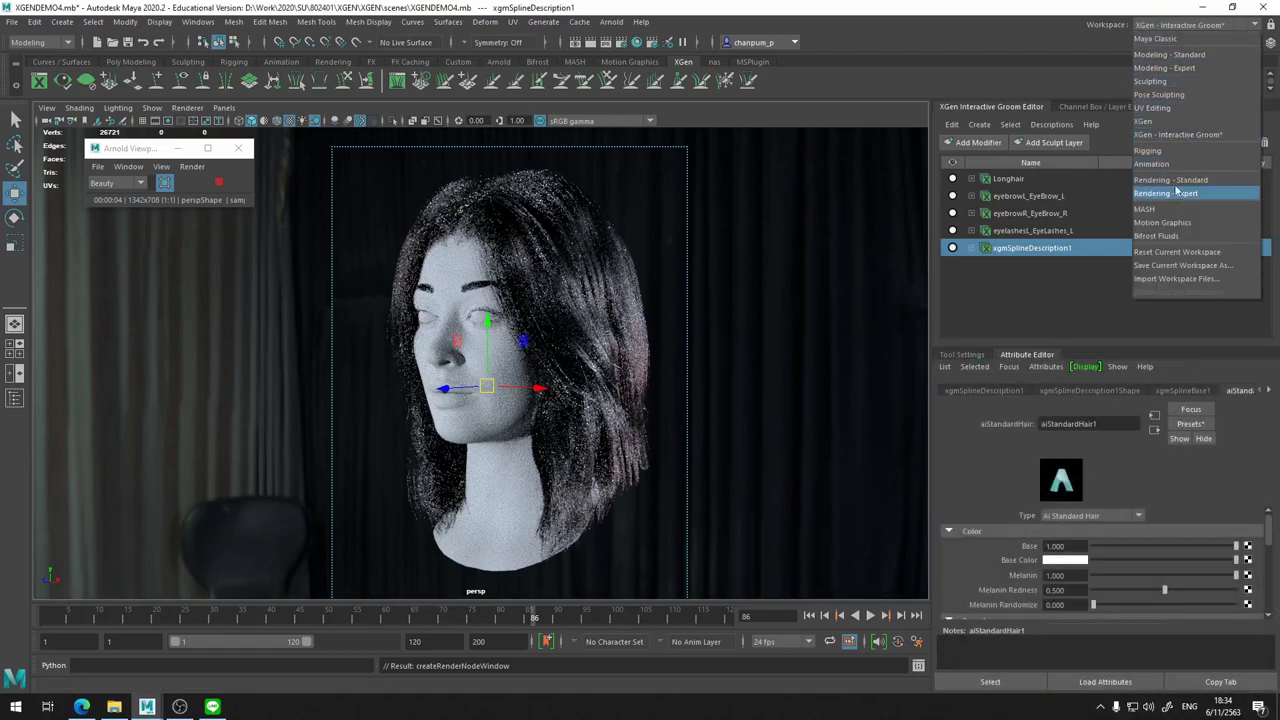
Switch to the Modeling - Standard workspace with aiStandardHair1 attributes docked beside the viewport.
click(1185, 54)
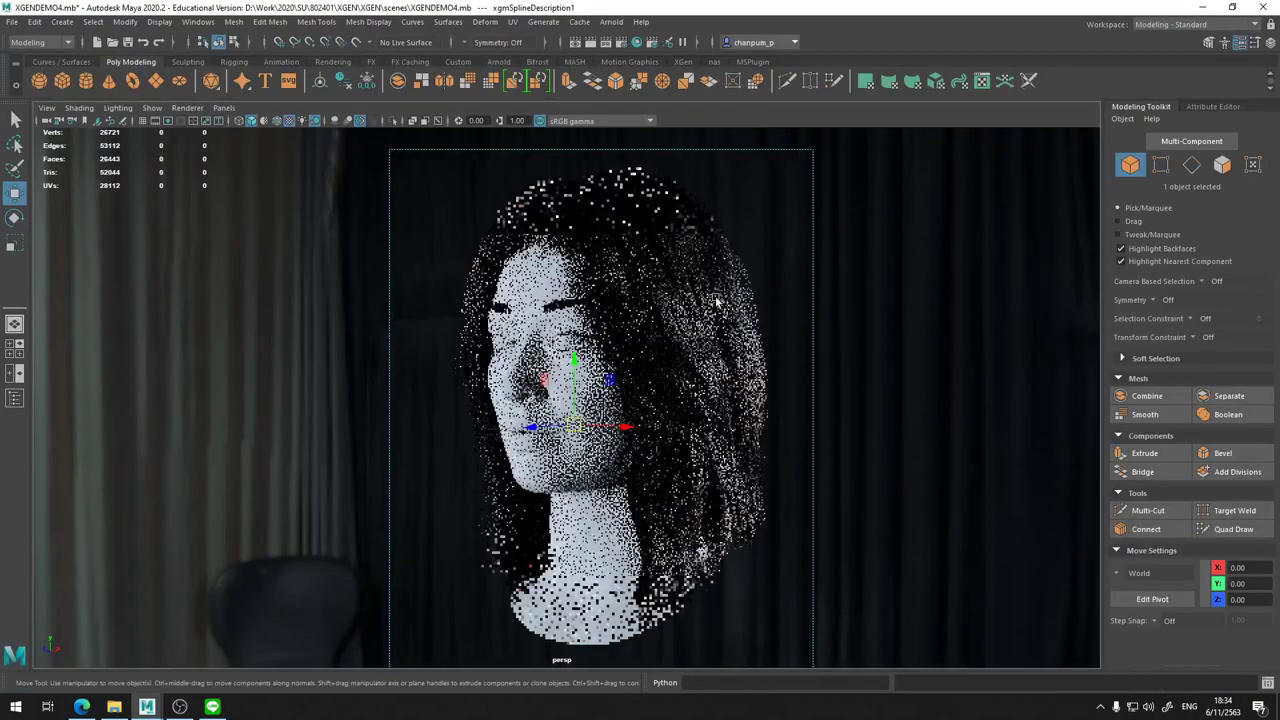
click(1205, 105)
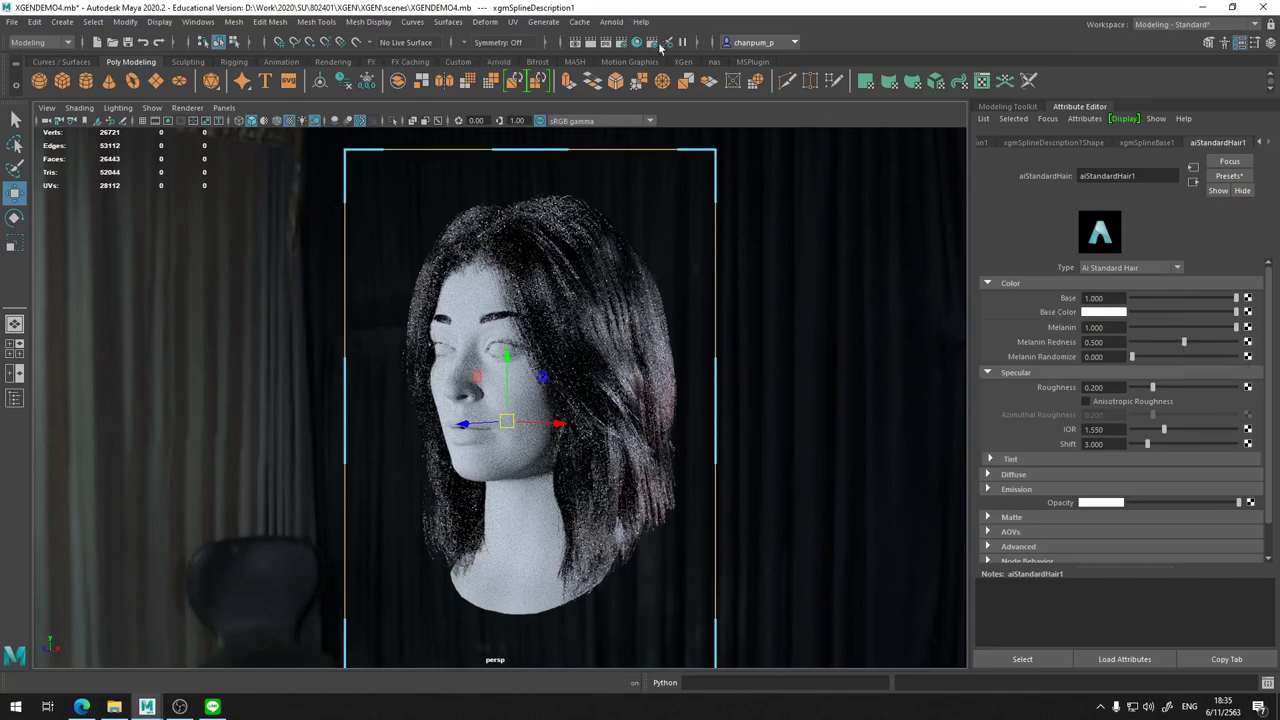
In Arnold Sampling, set Specular samples to 2 and Camera (AA) to 3, and disable Adaptive Sampling.
click(624, 46)
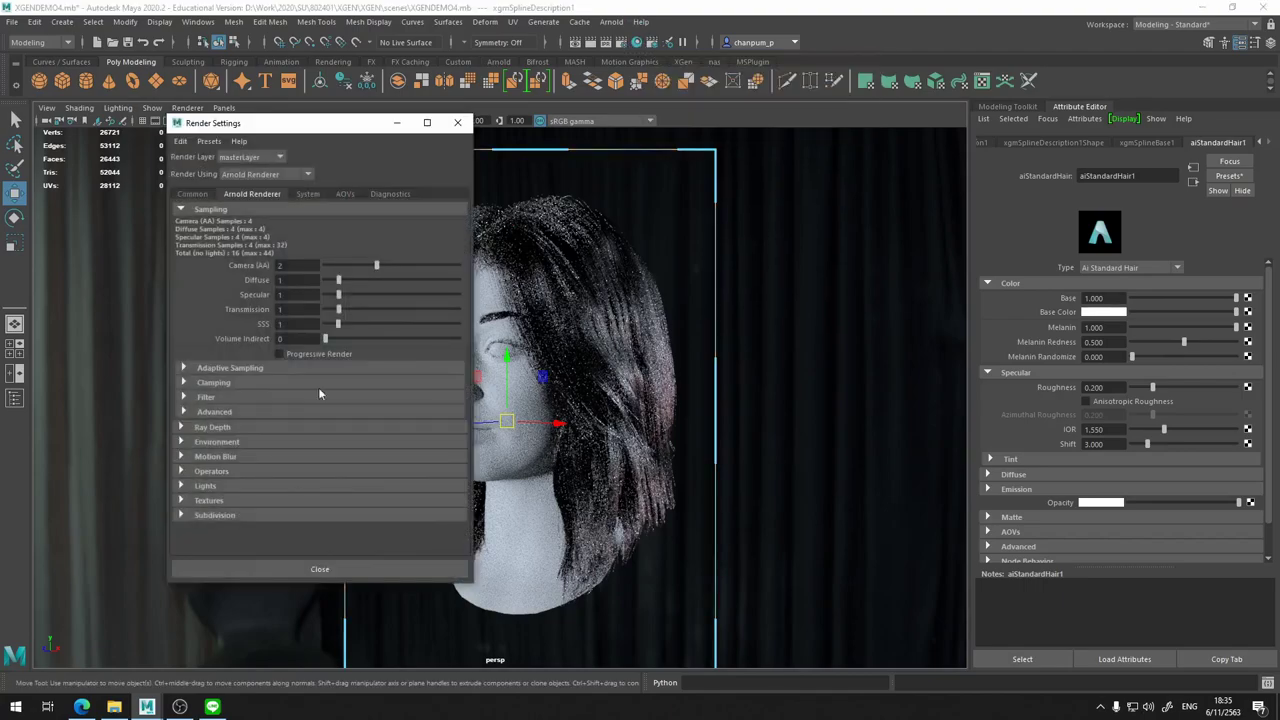
double_click(296, 294)
text(2)
key(Return)
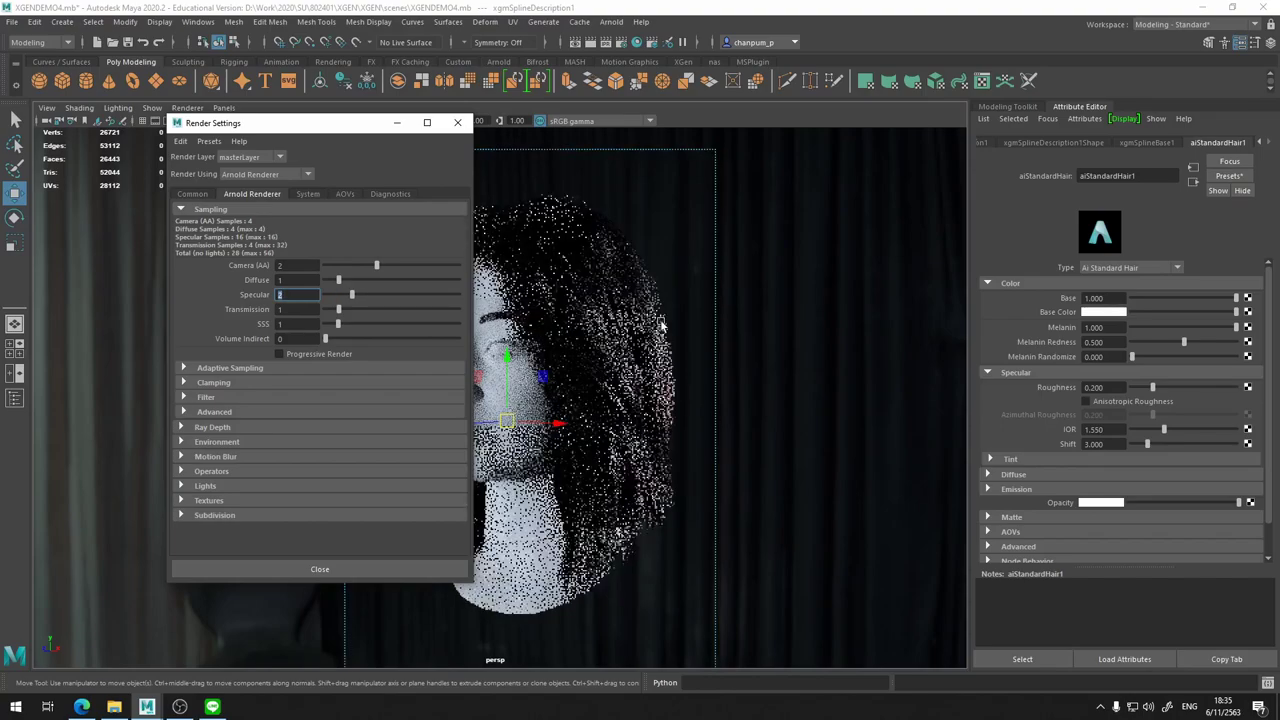
click(292, 265)
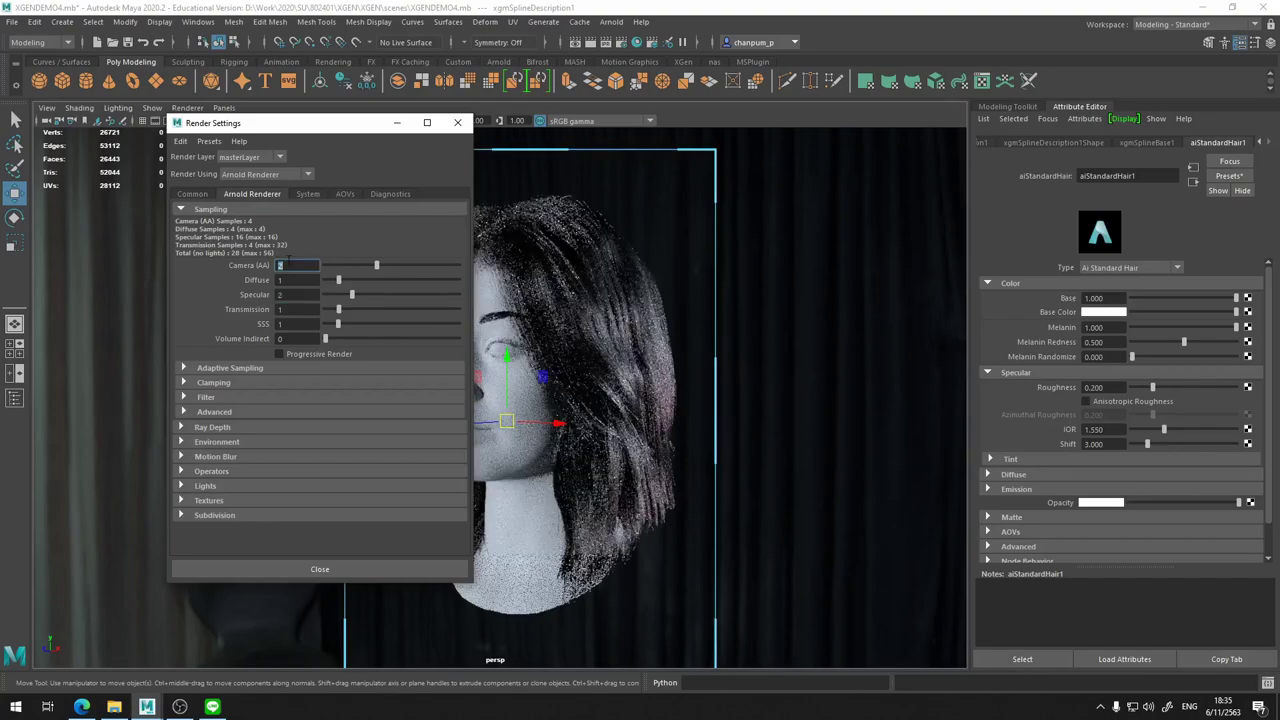
text(3)
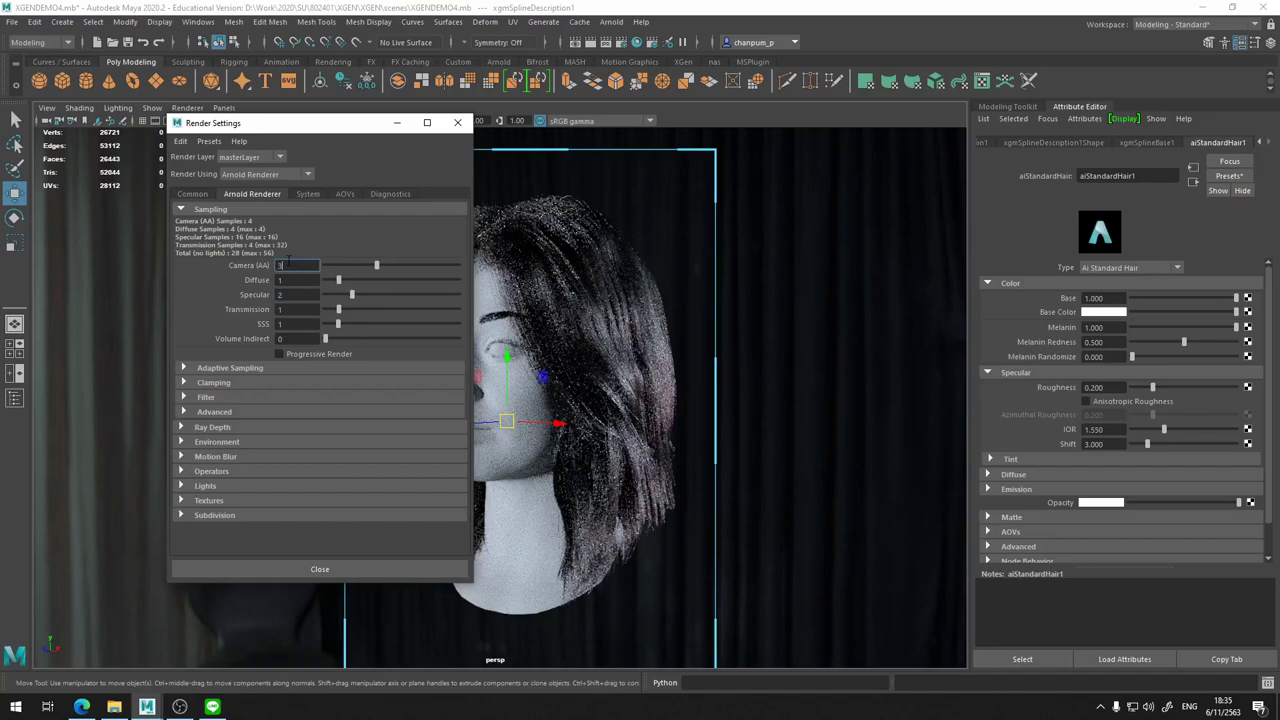
key(Return)
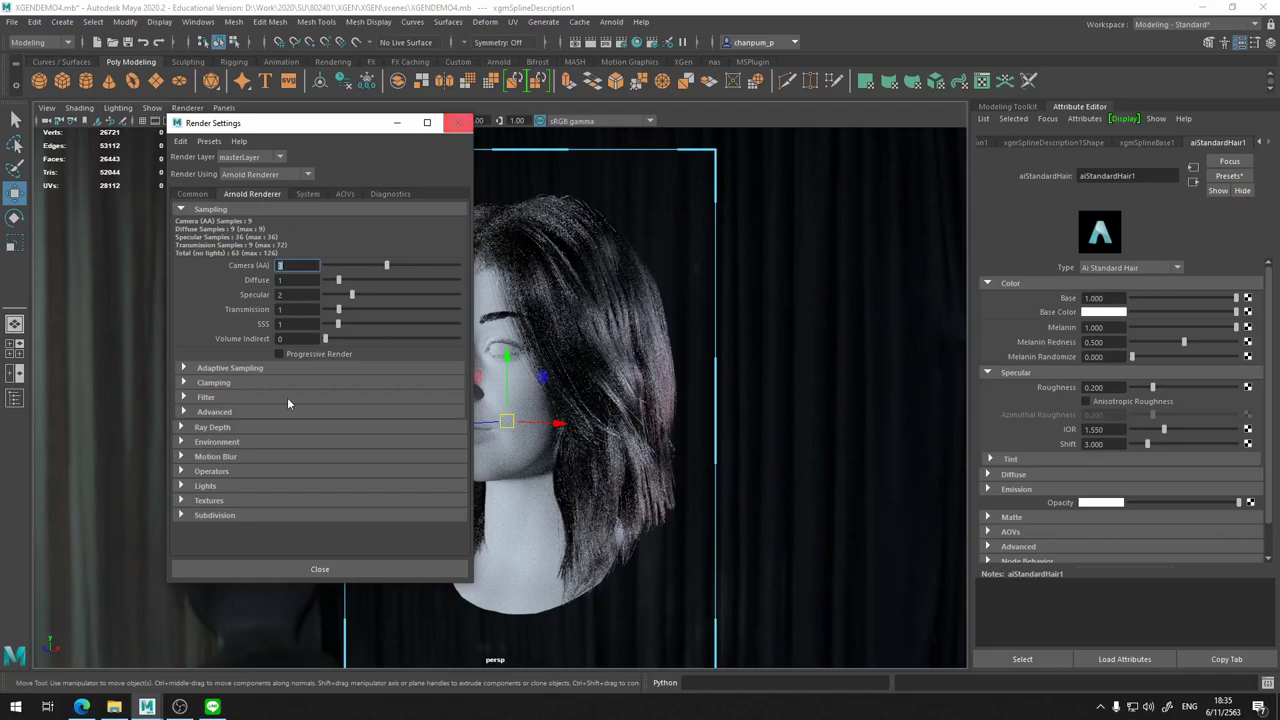
click(287, 368)
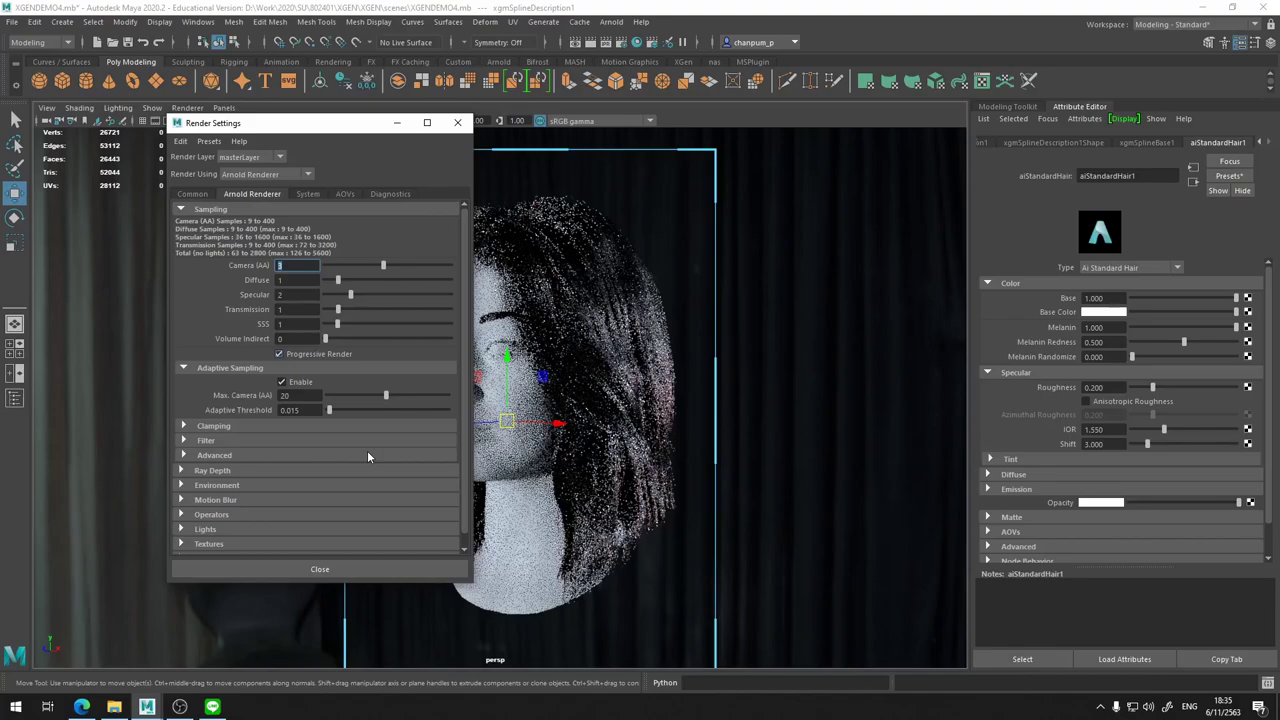
click(282, 382)
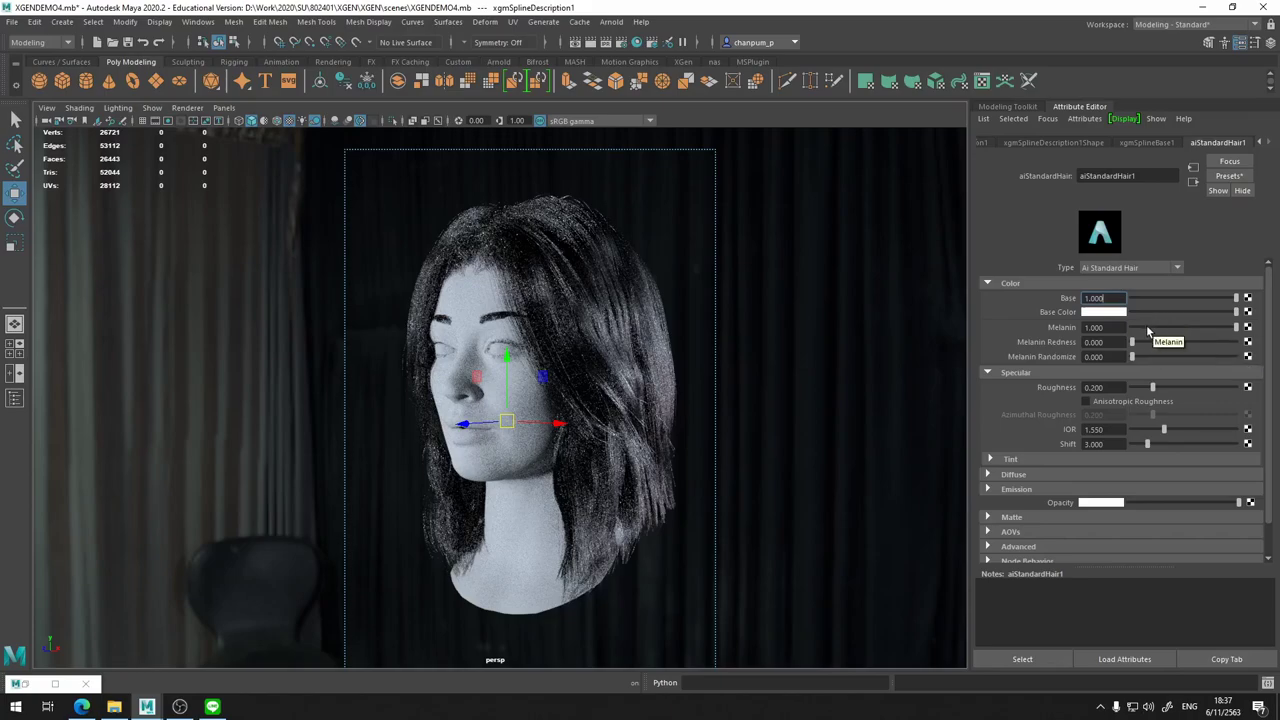
Drag the aiStandardHair1 Melanin slider down to 0, then back up to 0.143.
drag(1148, 330, 1129, 332)
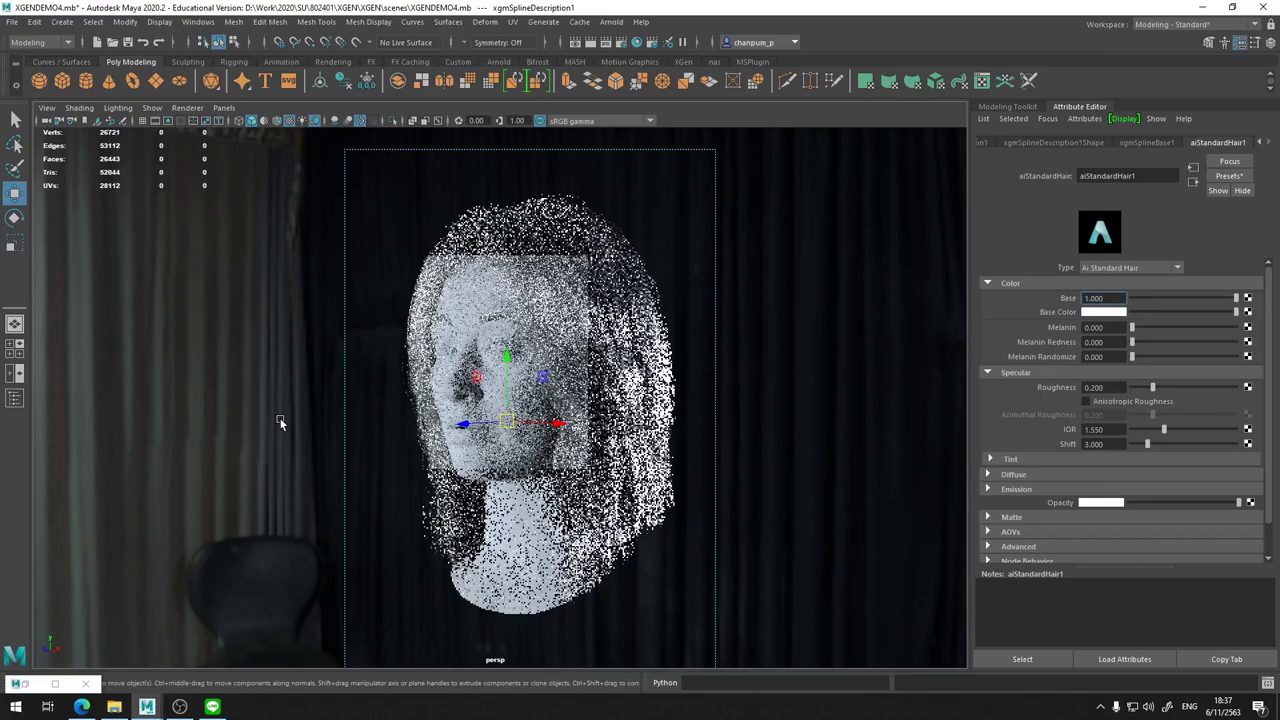
drag(1132, 327, 1137, 325)
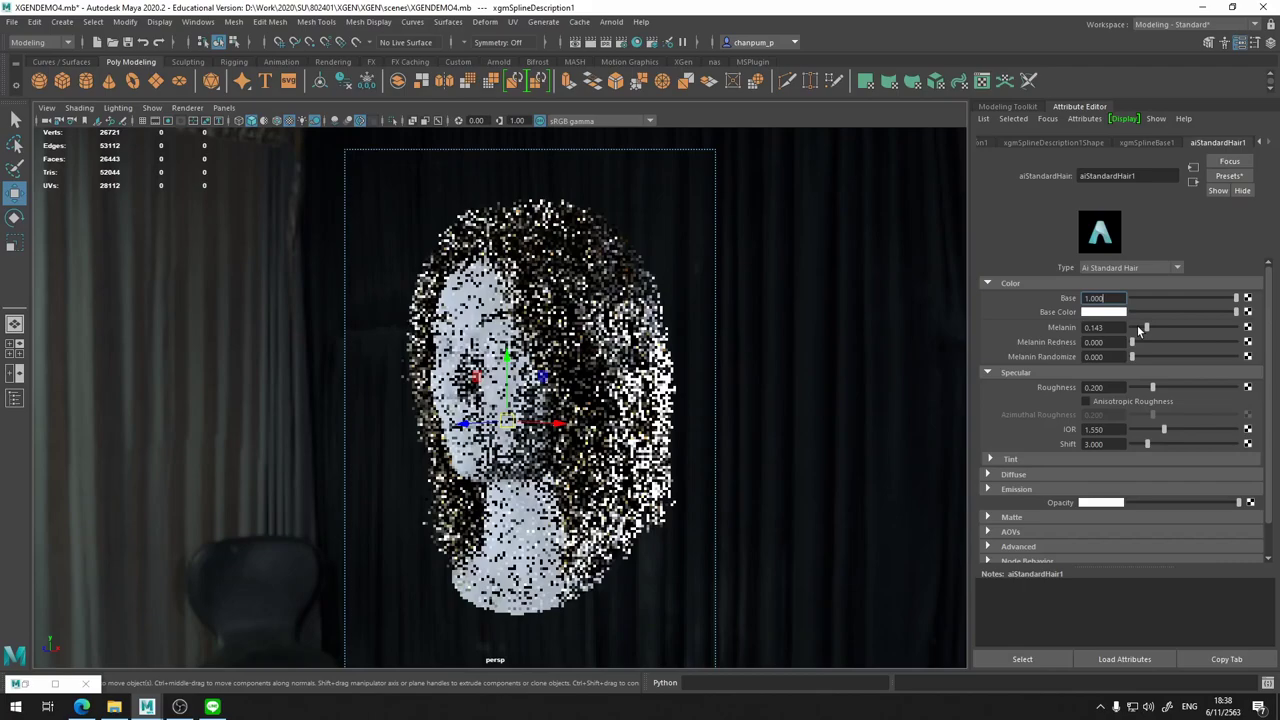
Lower the aiStandardHair1 Melanin value to 0.065.
click(1137, 330)
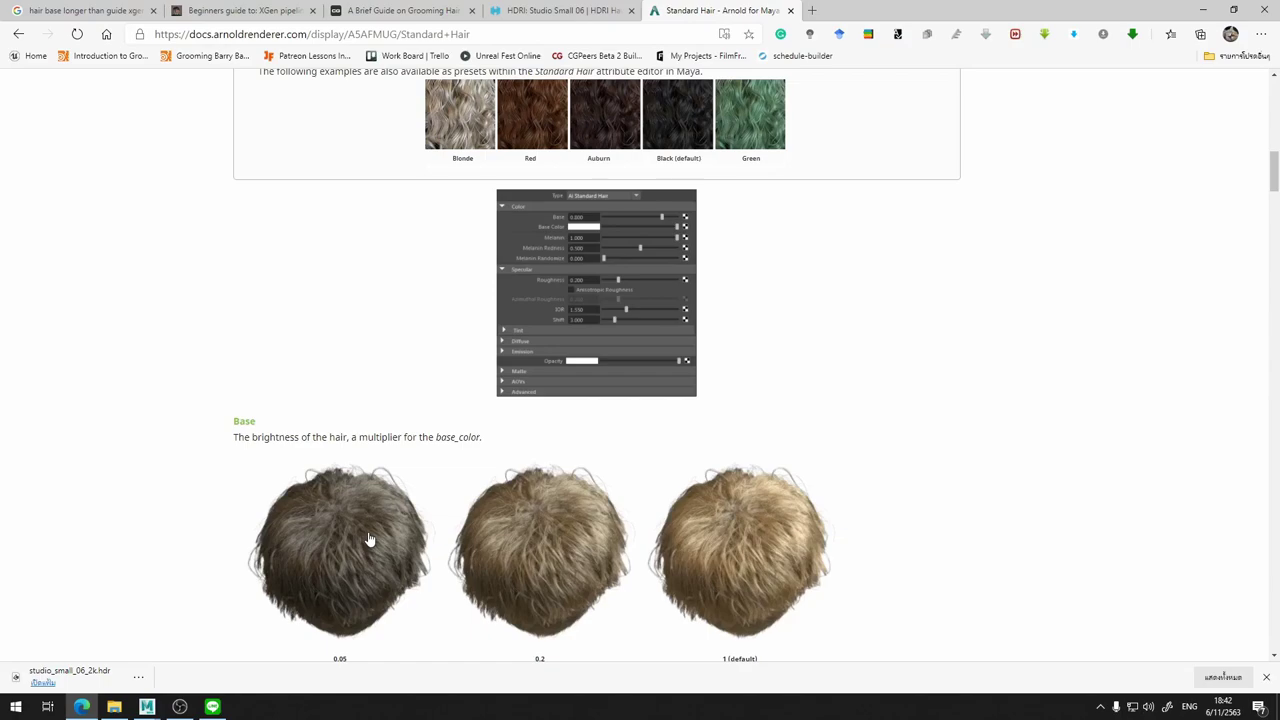
Scroll the Standard Hair documentation down toward the Azimuthal Roughness section.
scroll(369, 540, down, 5)
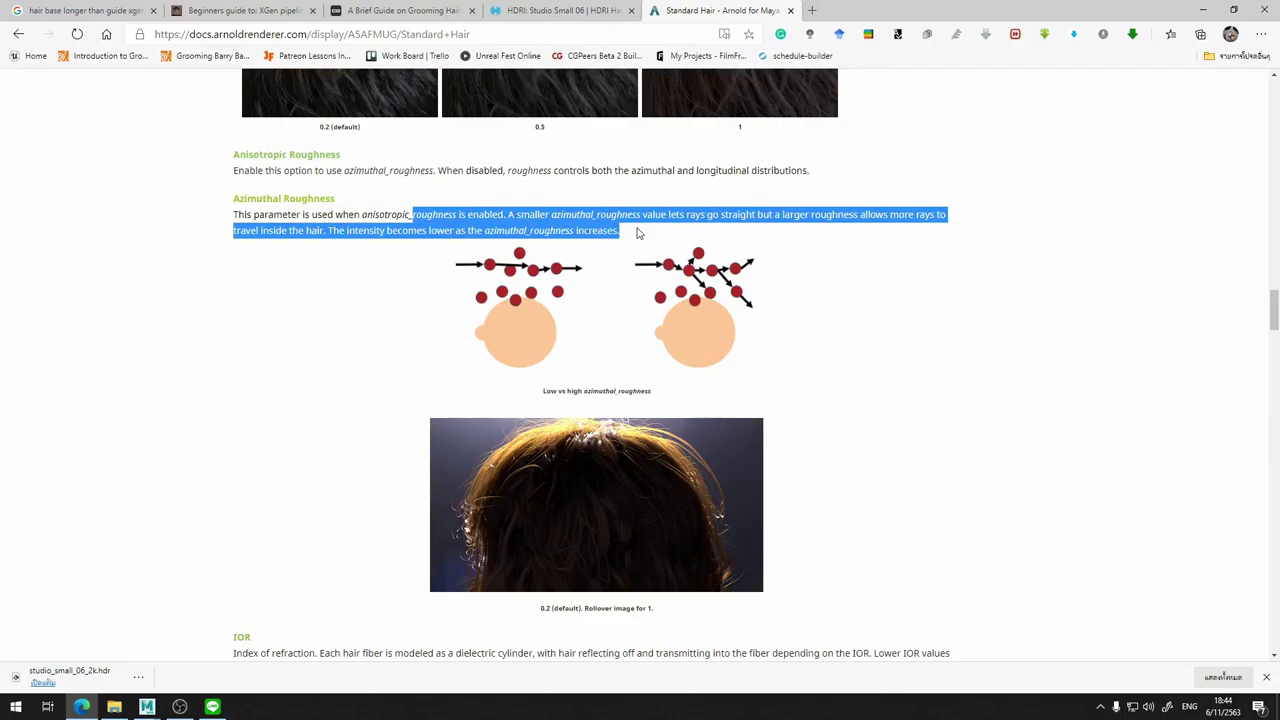
Show the Maya window thumbnails, including the Output Window and the XGENDEMO4 scene.
click(147, 706)
mouse_move(146, 707)
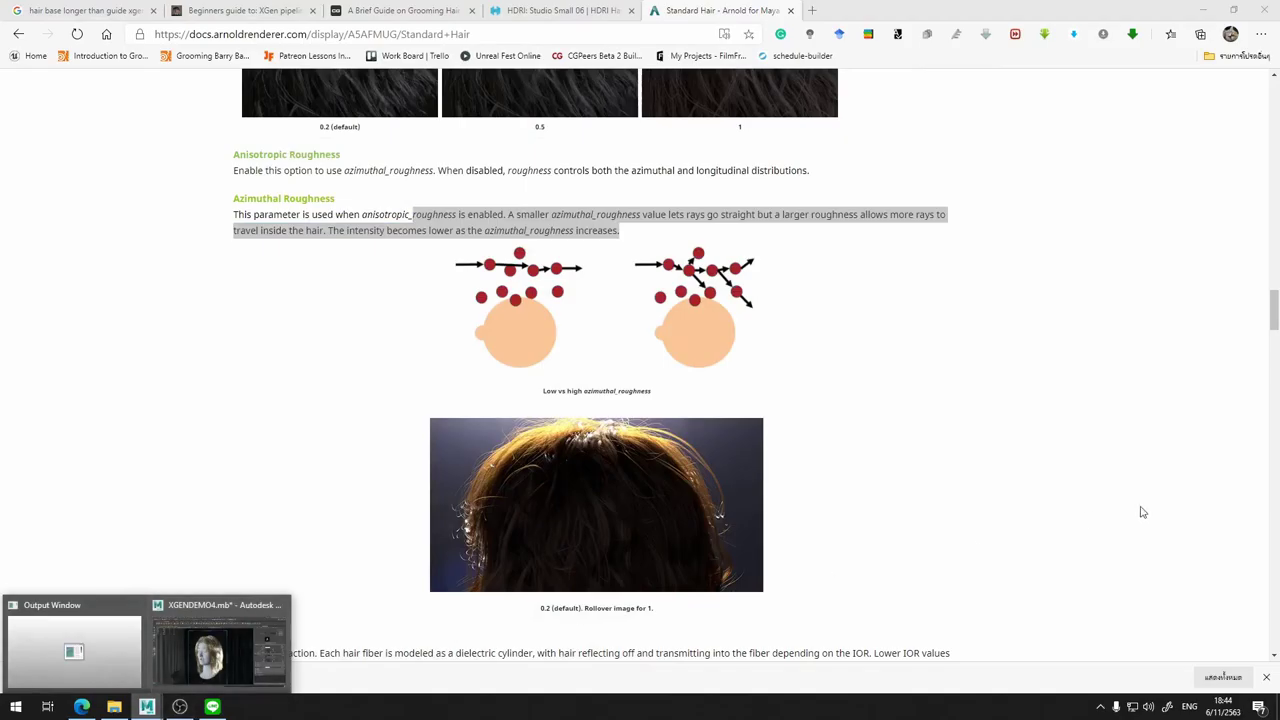
In the XGENDEMO4 scene, enable Anisotropic Roughness on aiStandardHair1, then return to the Standard Hair docs.
click(190, 668)
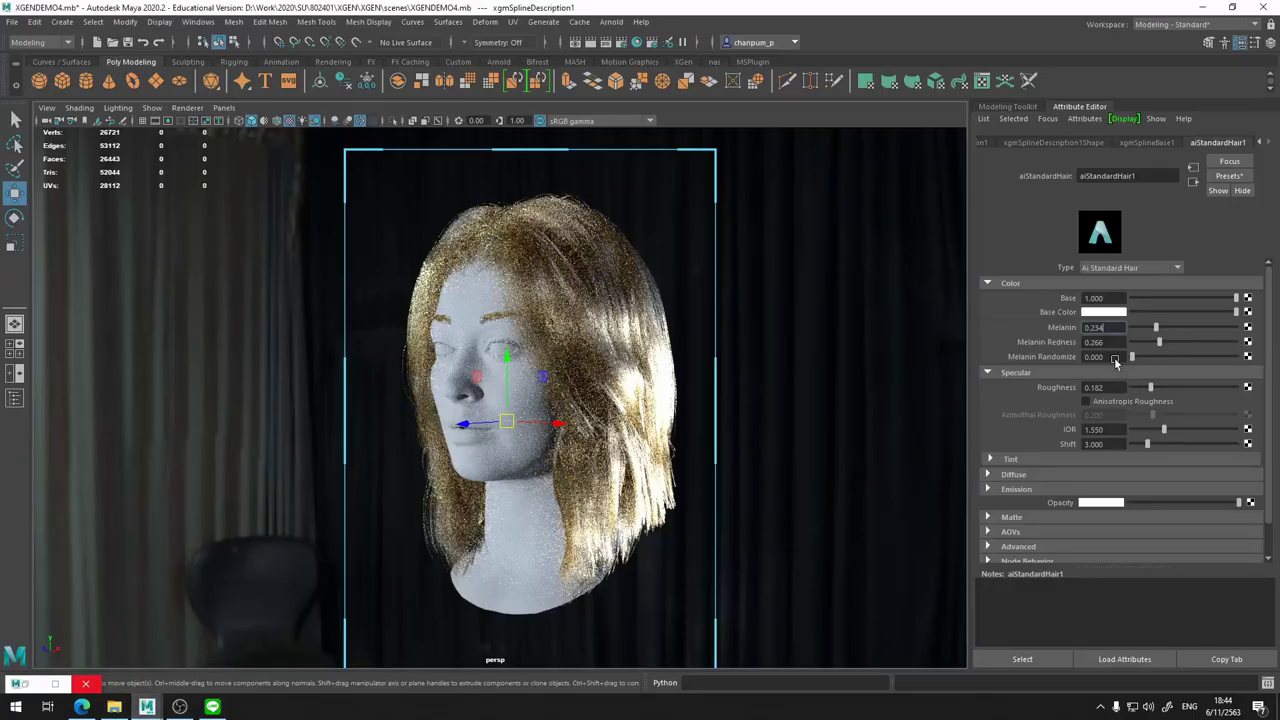
click(1085, 401)
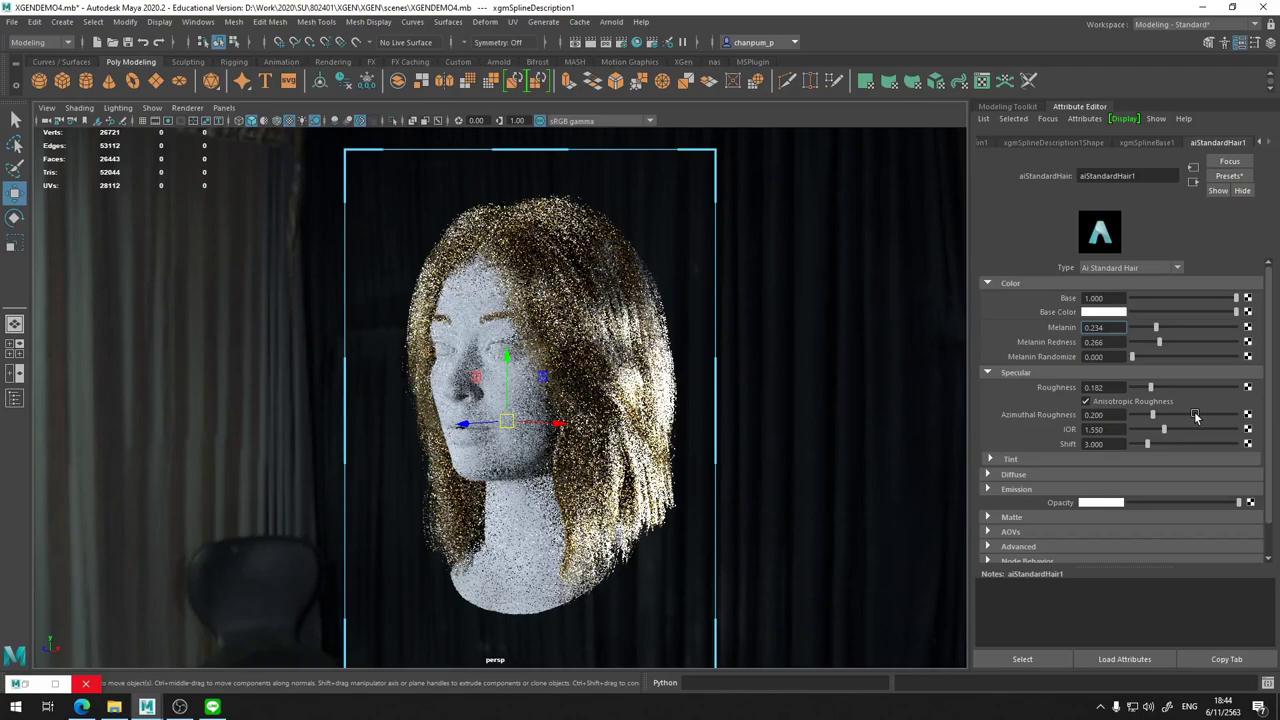
key(alt+Tab)
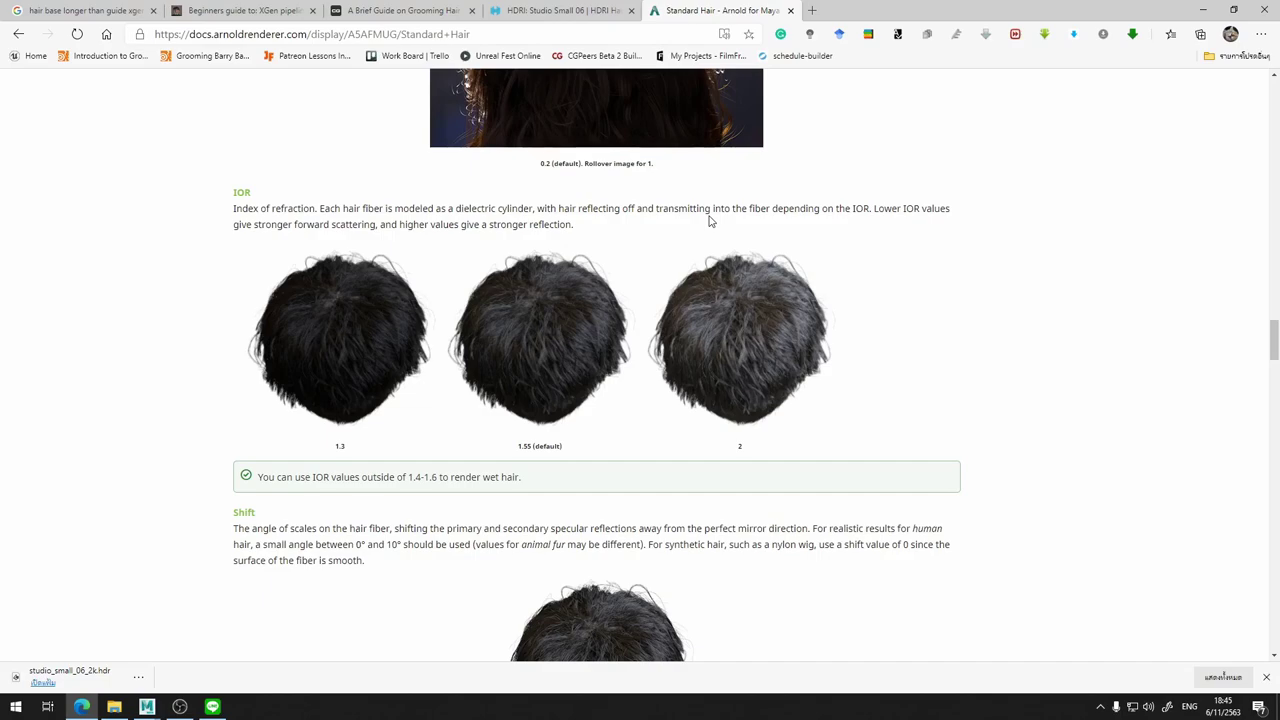
drag(254, 224, 307, 226)
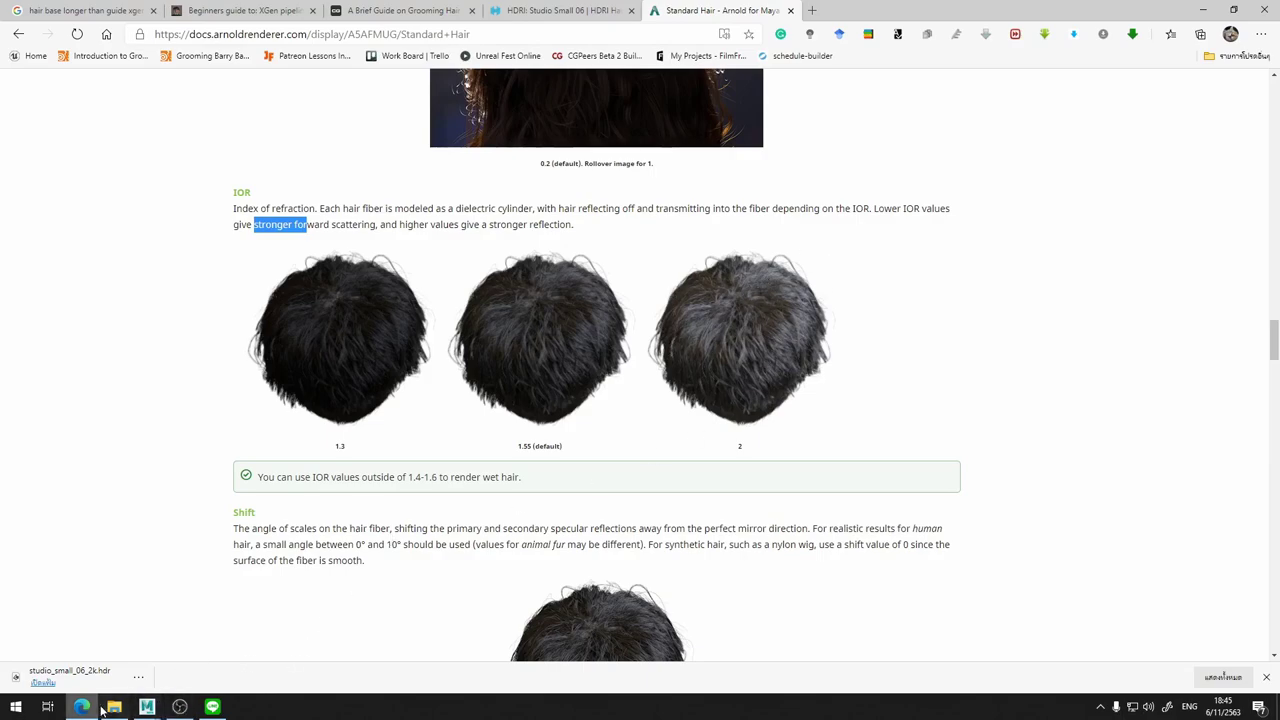
Set the XGENDEMO4 hair shader's IOR to 0.2, then return to the IOR documentation.
click(150, 706)
click(218, 660)
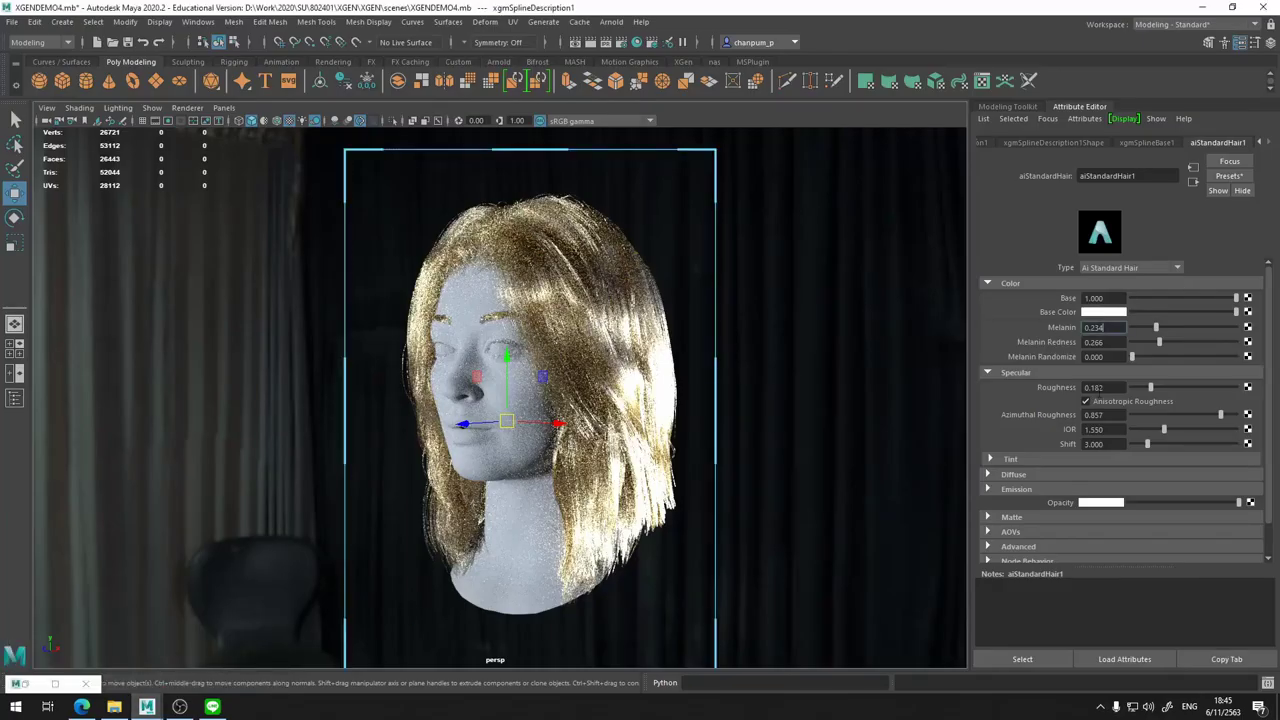
click(1120, 430)
text(0.2)
key(Return)
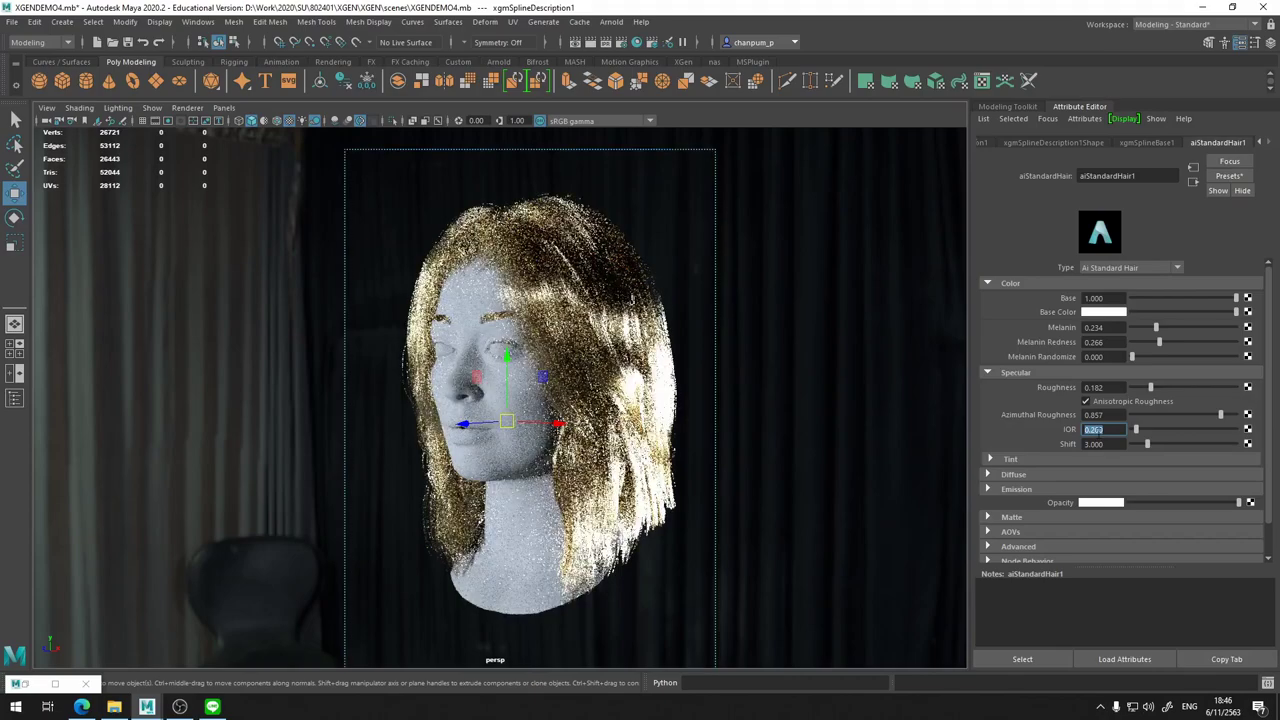
key(alt+Tab)
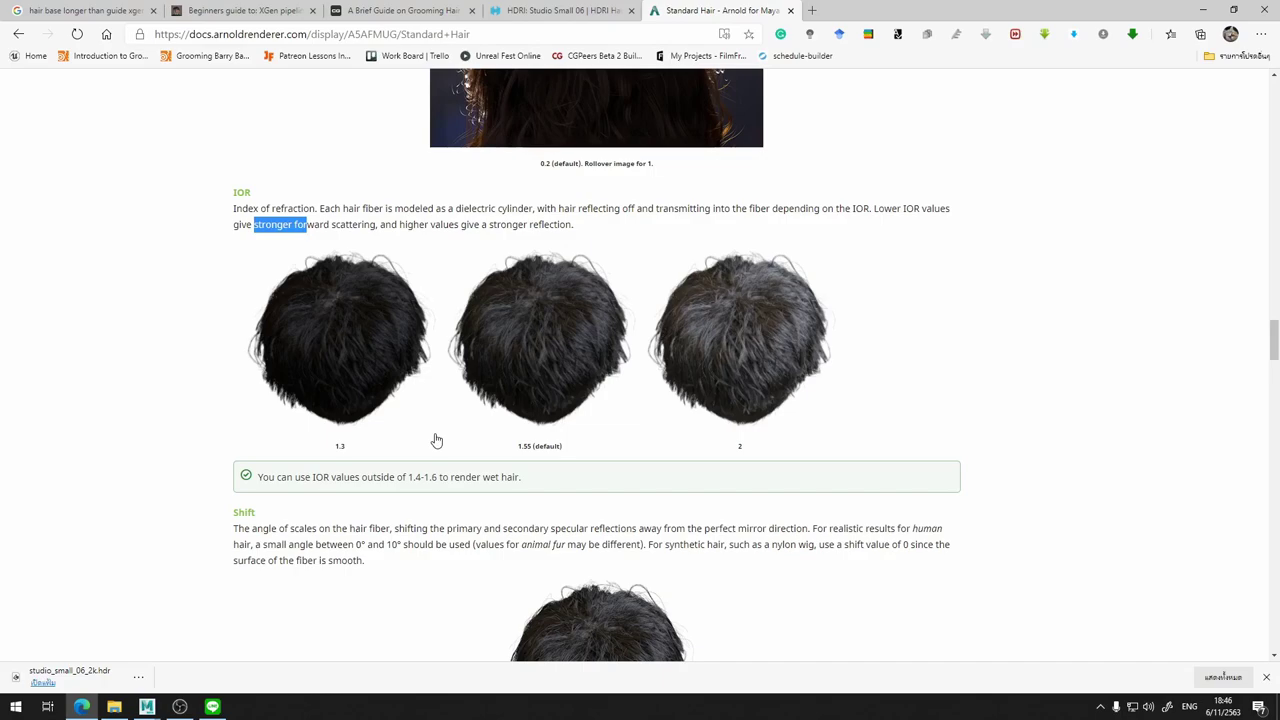
Scroll the Standard Hair docs down to the Shift section, then bring the Maya scene back.
scroll(678, 318, down, 3)
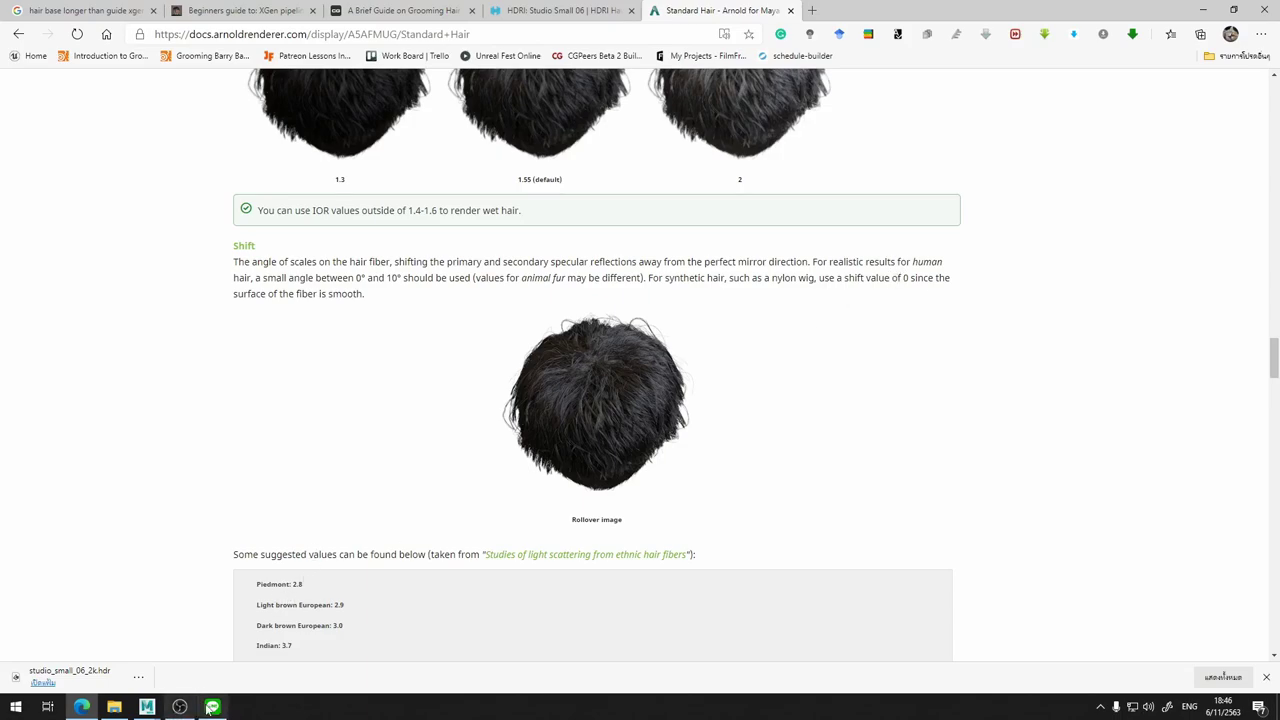
mouse_move(180, 707)
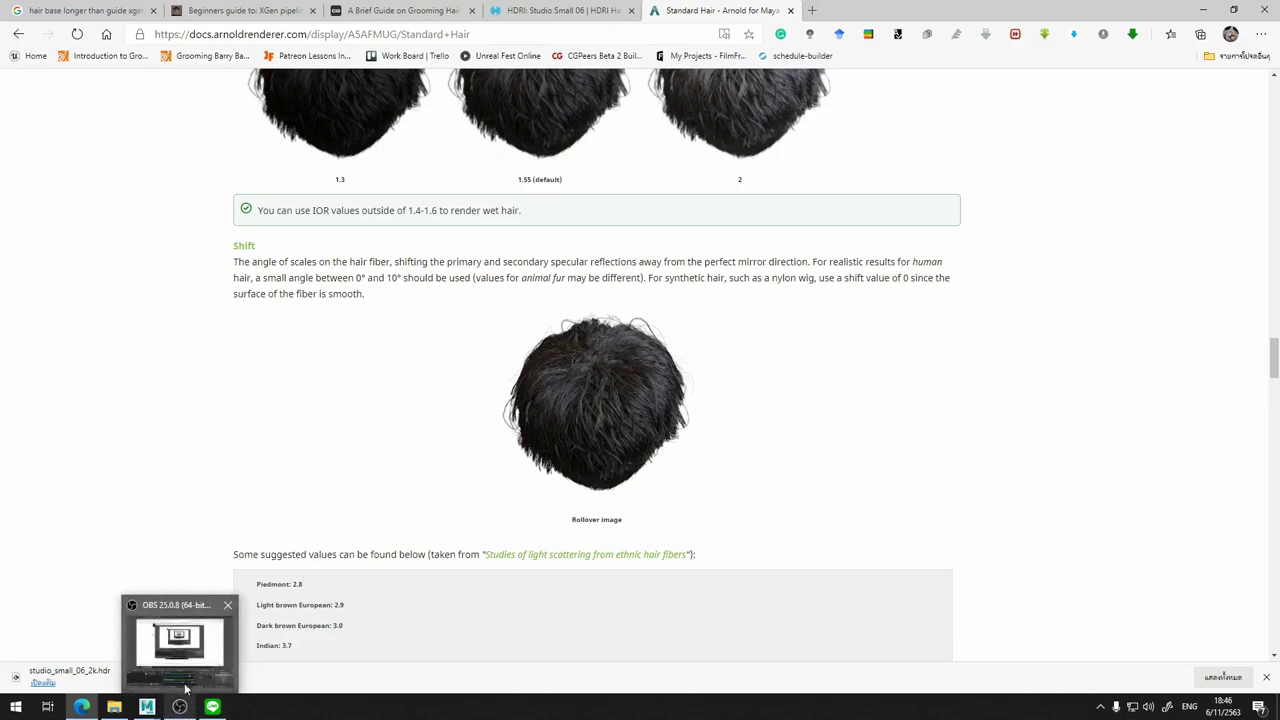
click(200, 665)
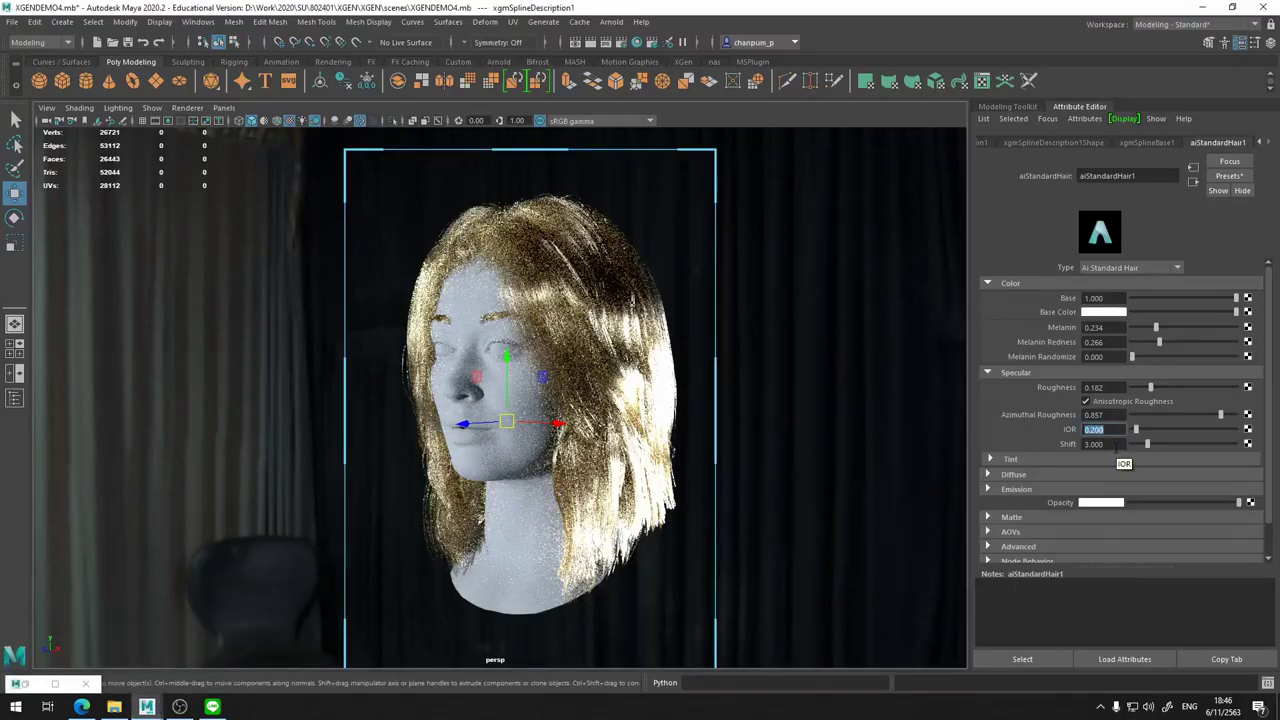
Set the hair shader's Shift to 8 and disable Anisotropic Roughness.
click(1116, 446)
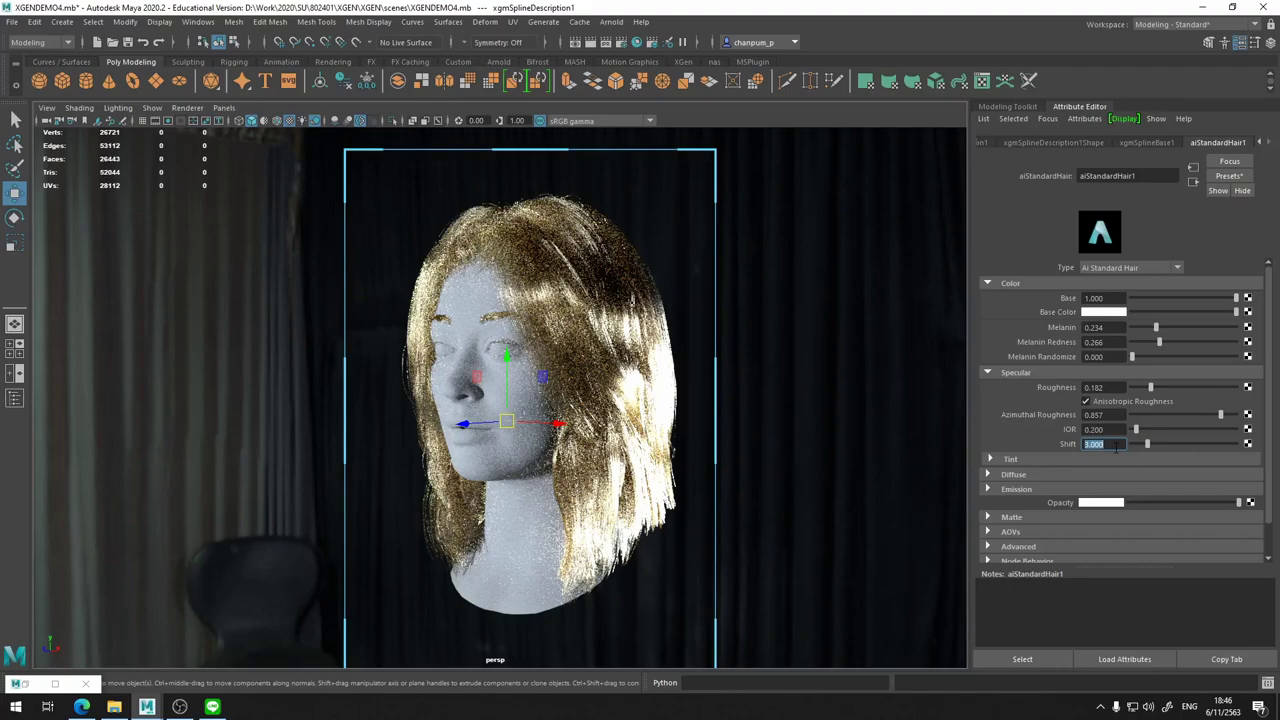
text(8)
key(Return)
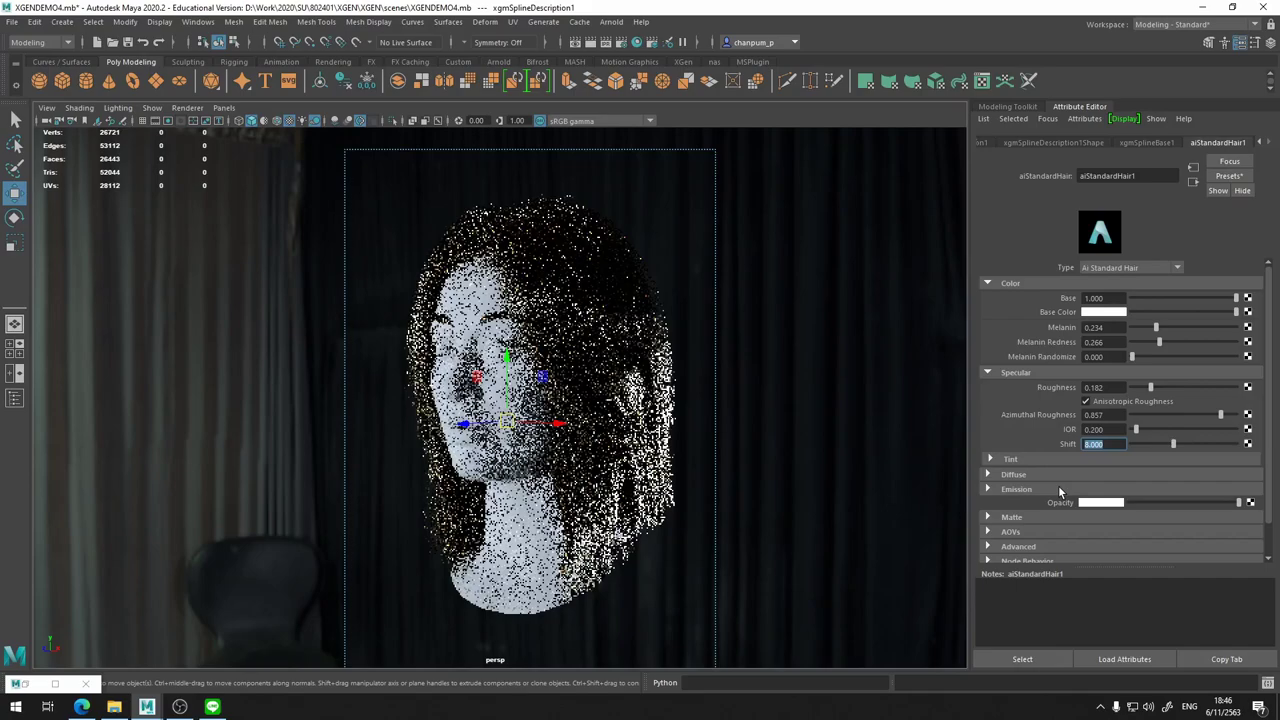
click(1086, 401)
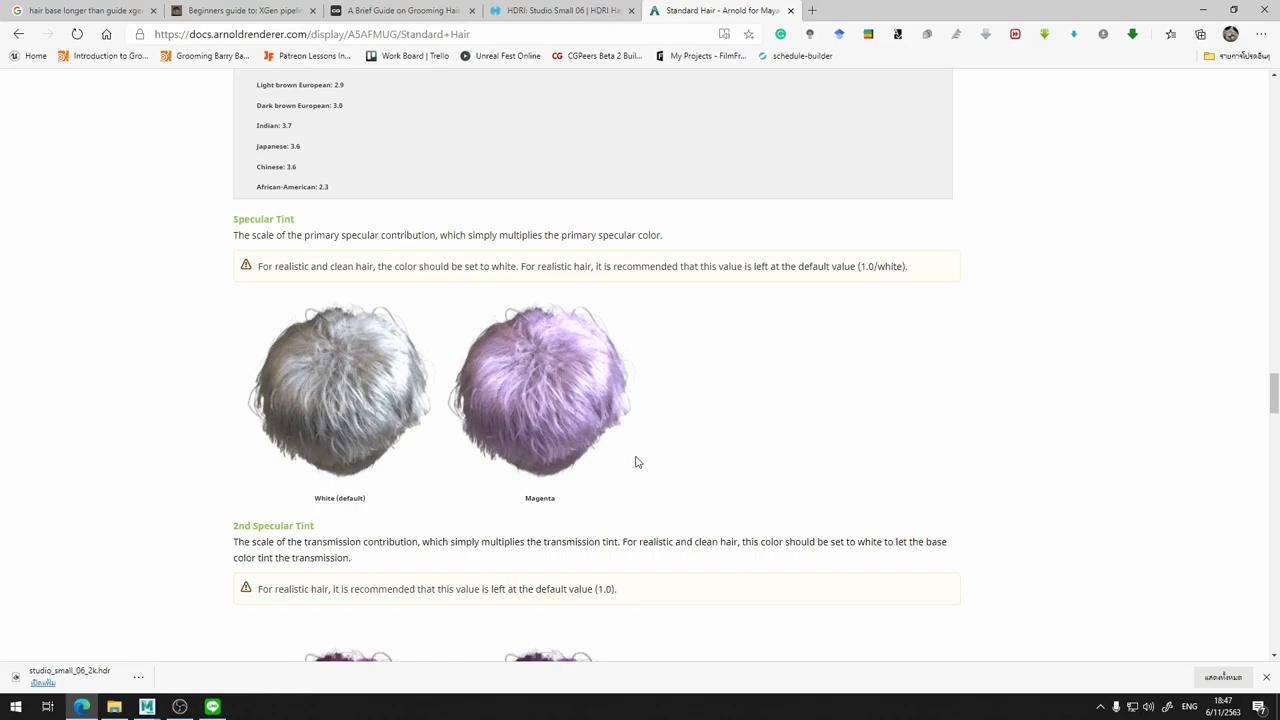
Look over the suggested Shift values per hair type, then switch back to Maya.
scroll(635, 462, up, 3)
drag(278, 406, 305, 432)
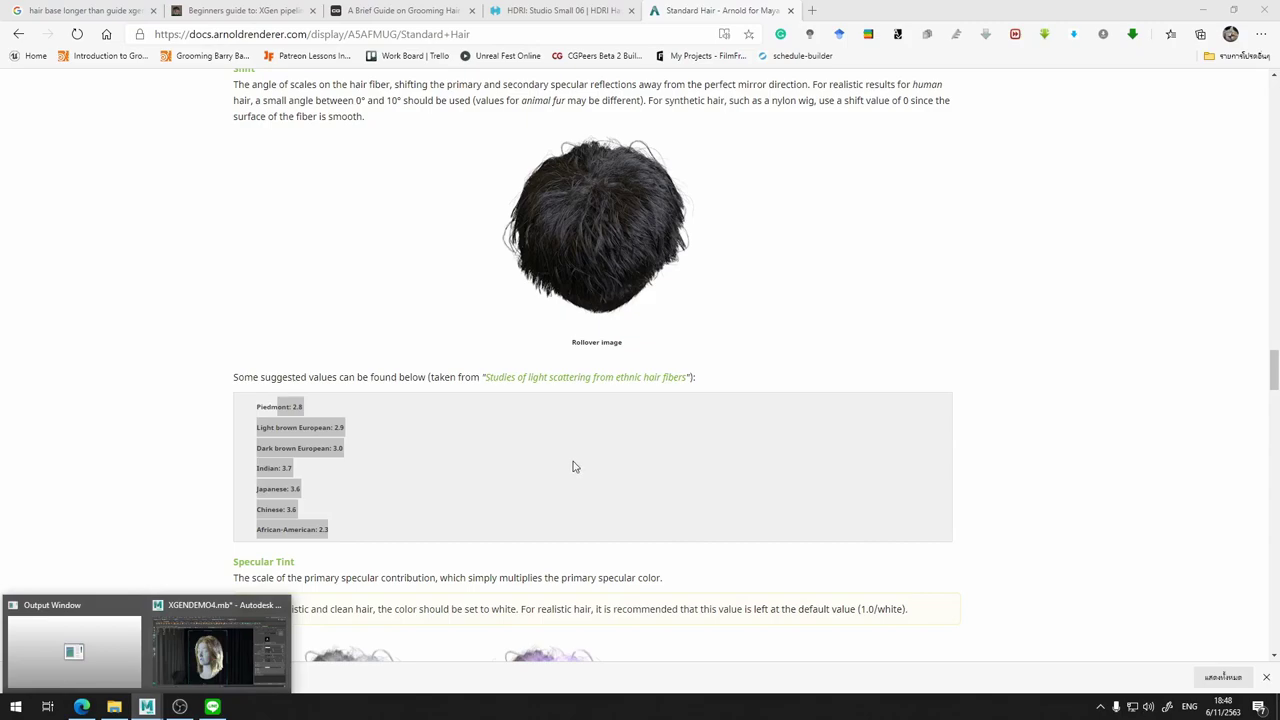
click(334, 518)
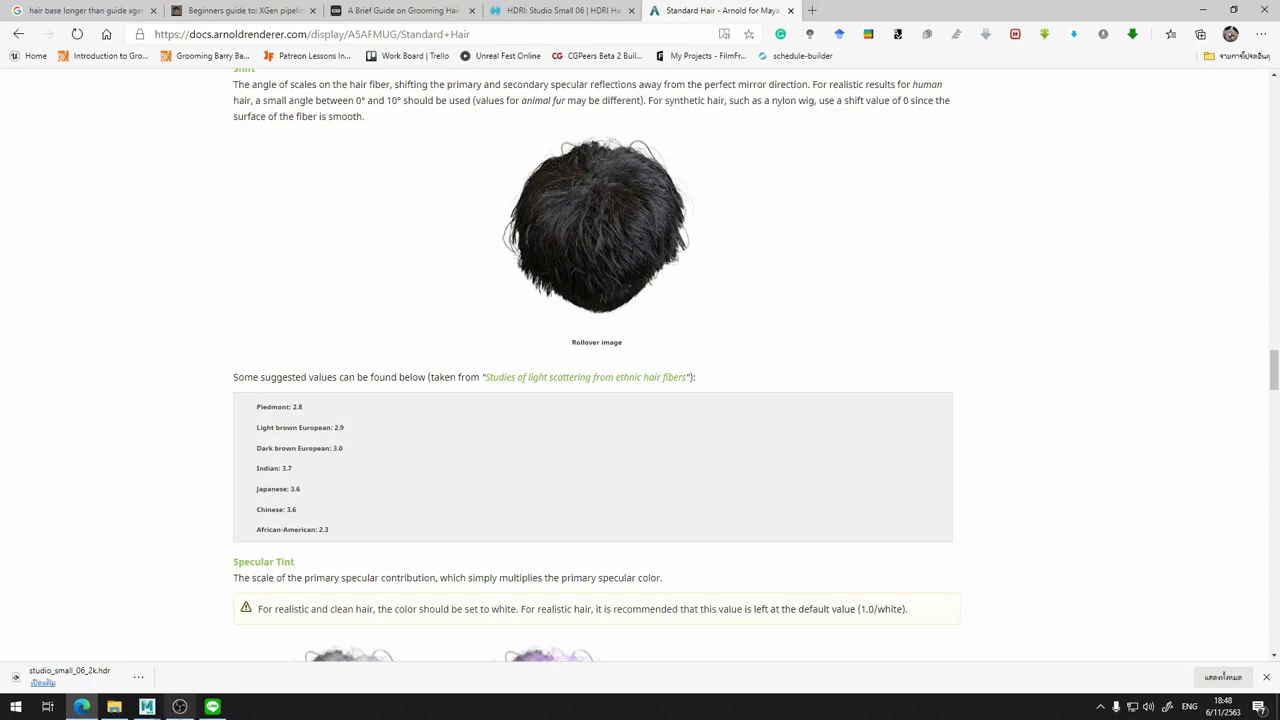
click(147, 707)
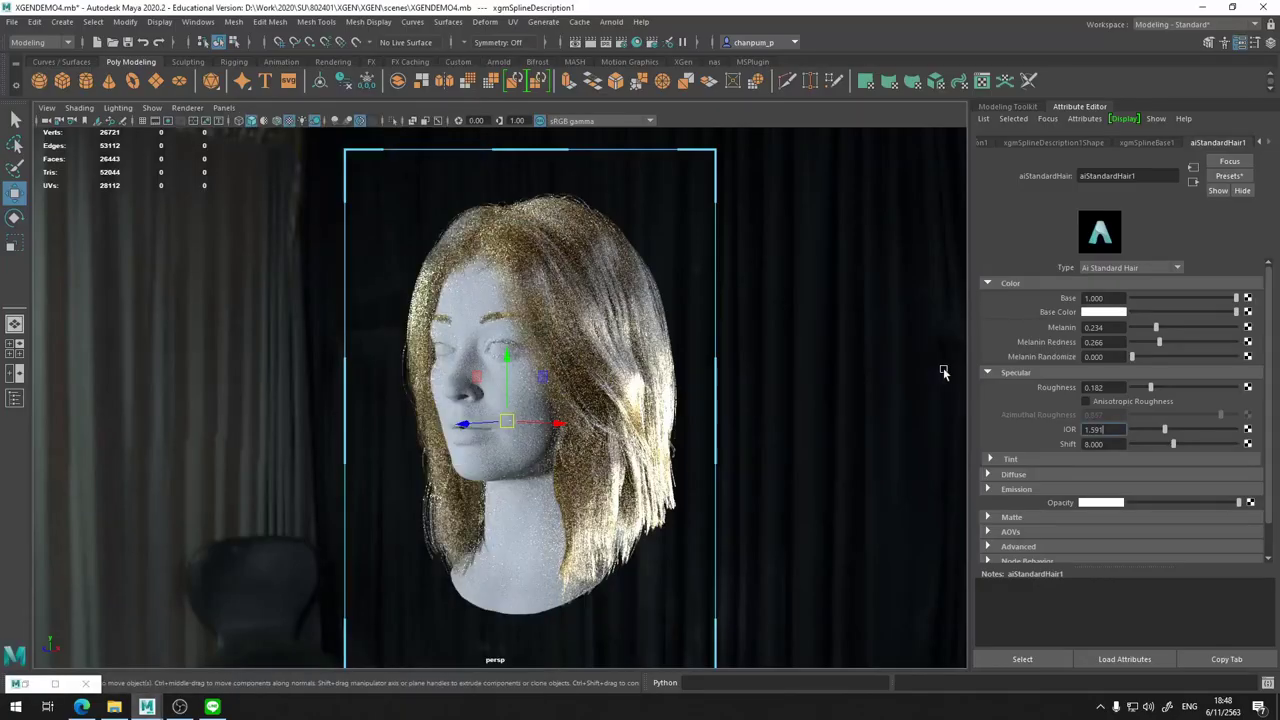
Replace the aiStandardHair1 Shift value with 3.6.
click(1105, 444)
double_click(1109, 446)
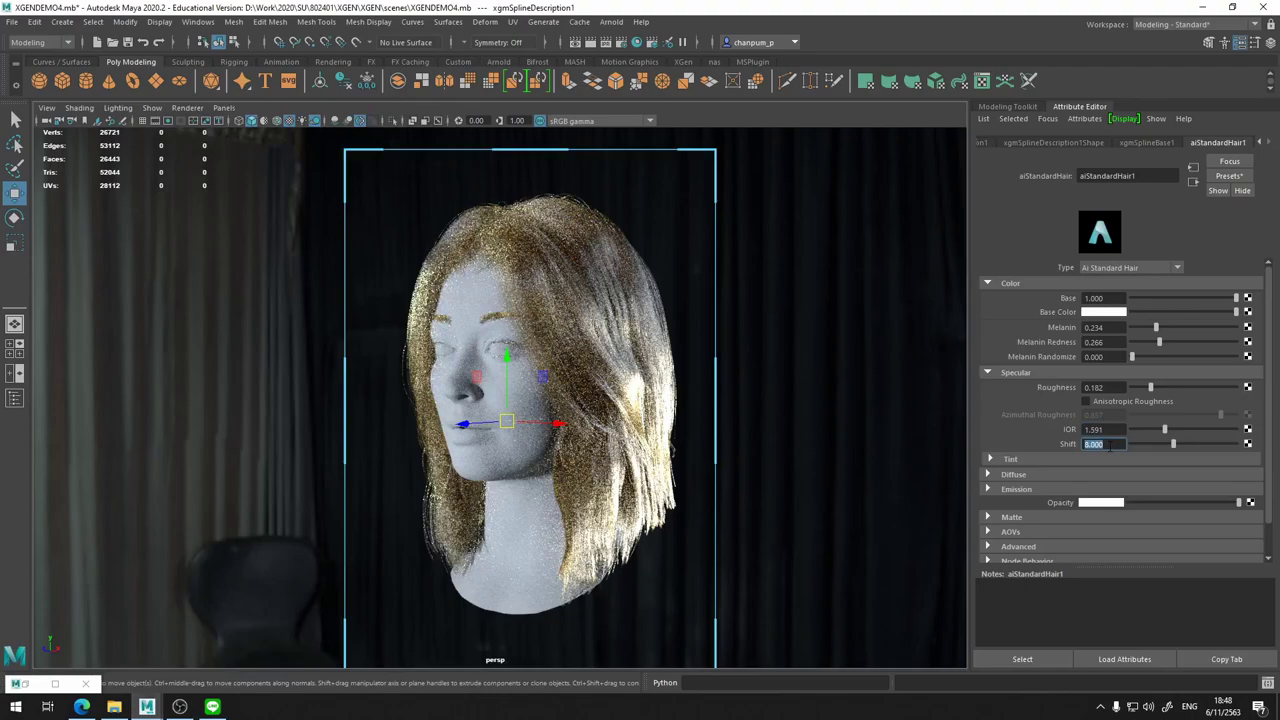
text(3.6)
key(Return)
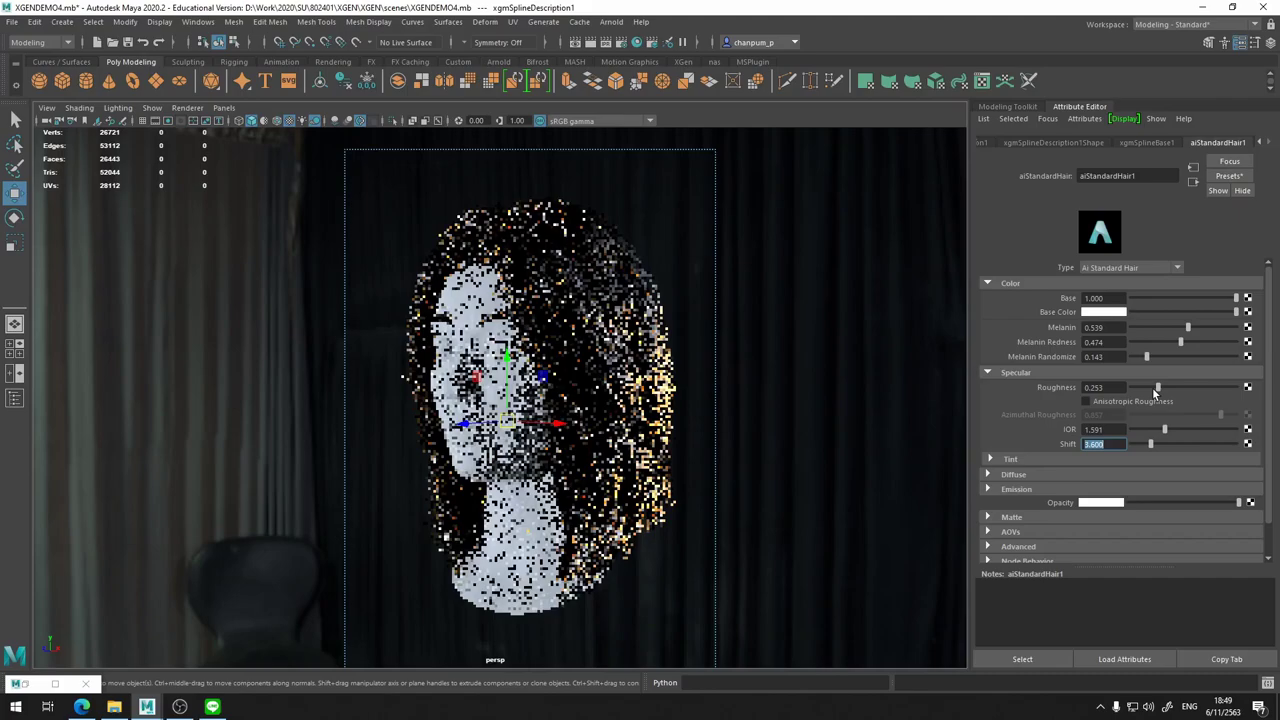
Switch from Maya to the Arnold Standard Hair documentation in the browser.
key(alt+Tab)
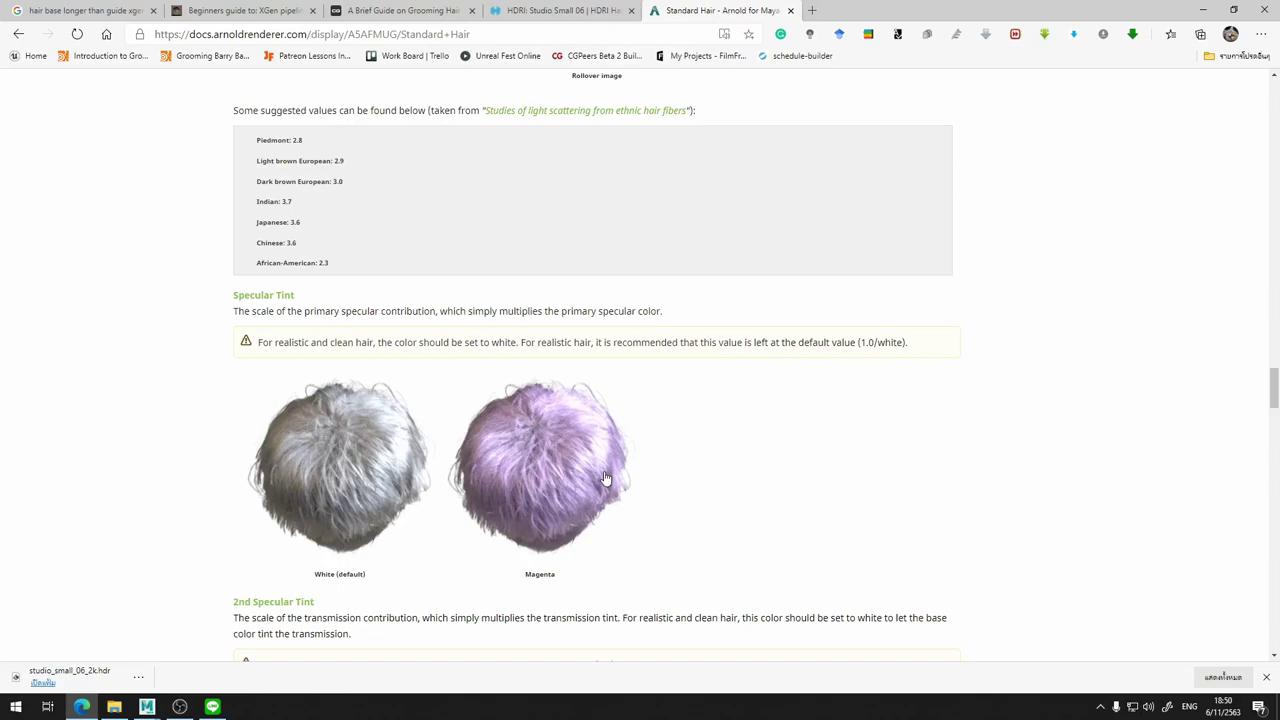
Scroll to Diffuse and highlight the notes on fully specular scattering and realistic hair needing no diffuse.
scroll(560, 480, down, 7)
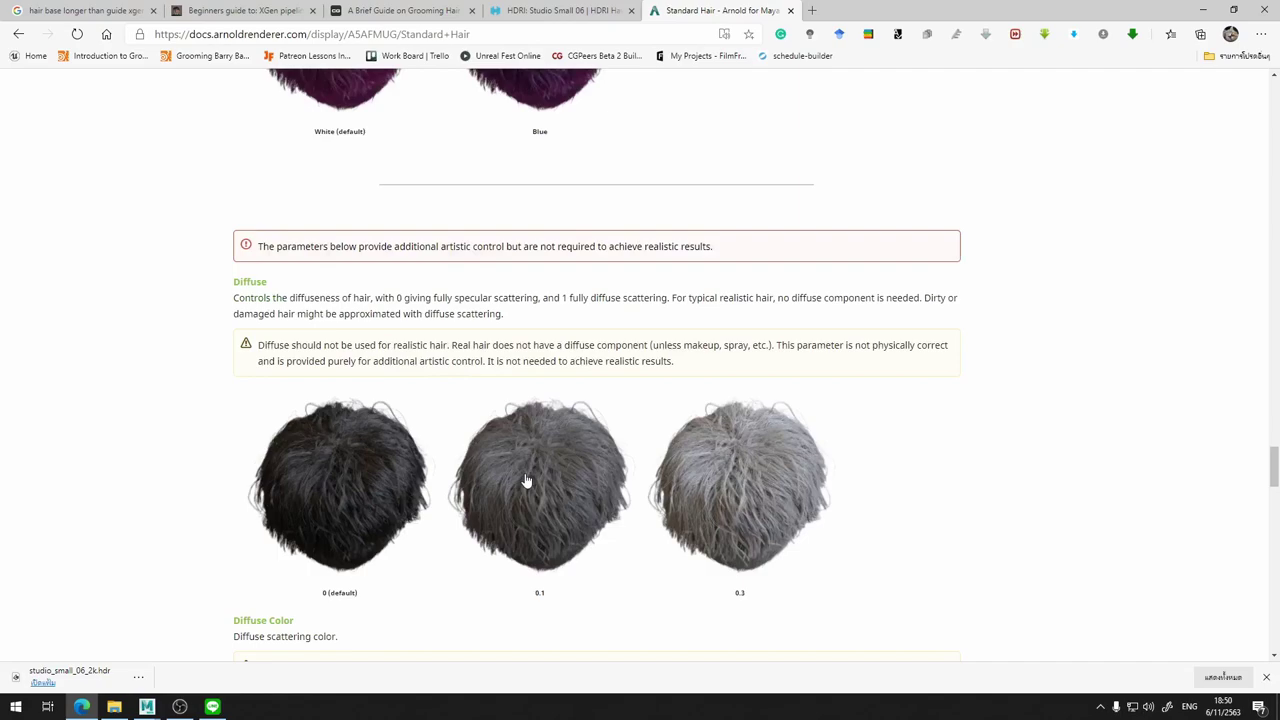
mouse_move(528, 297)
mouse_down()
mouse_move(440, 297)
mouse_move(519, 293)
mouse_up()
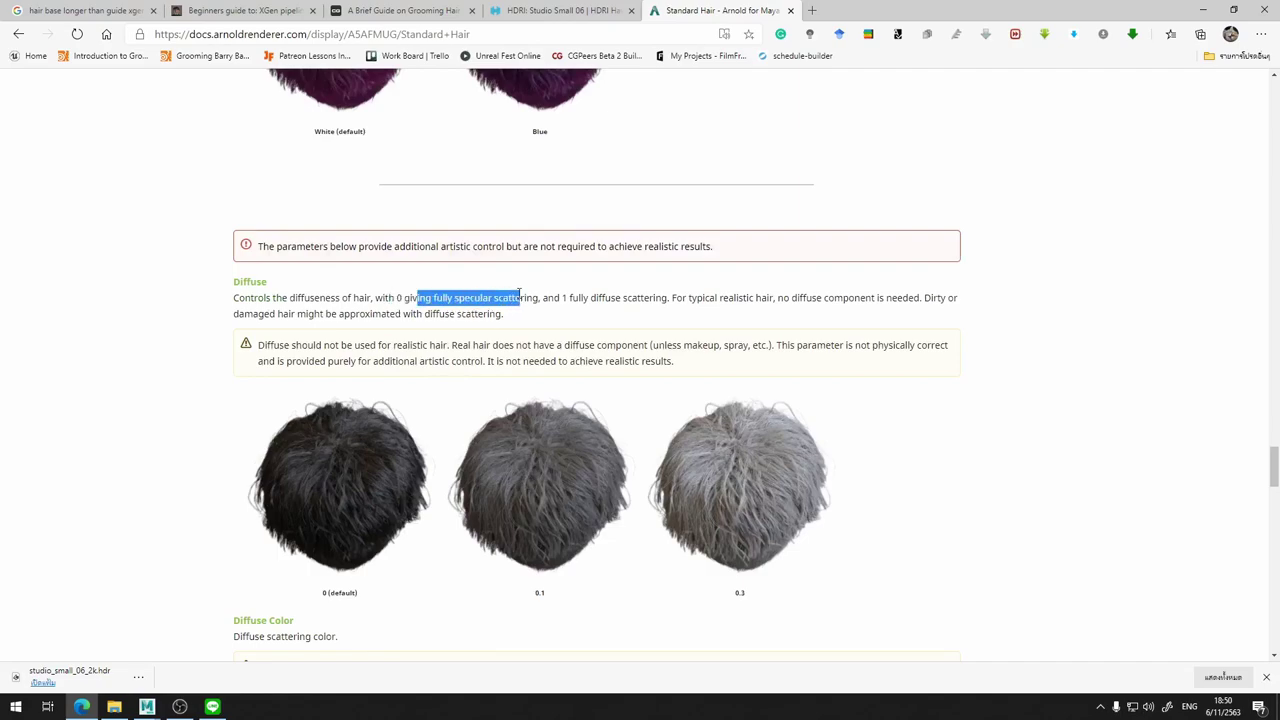
click(437, 299)
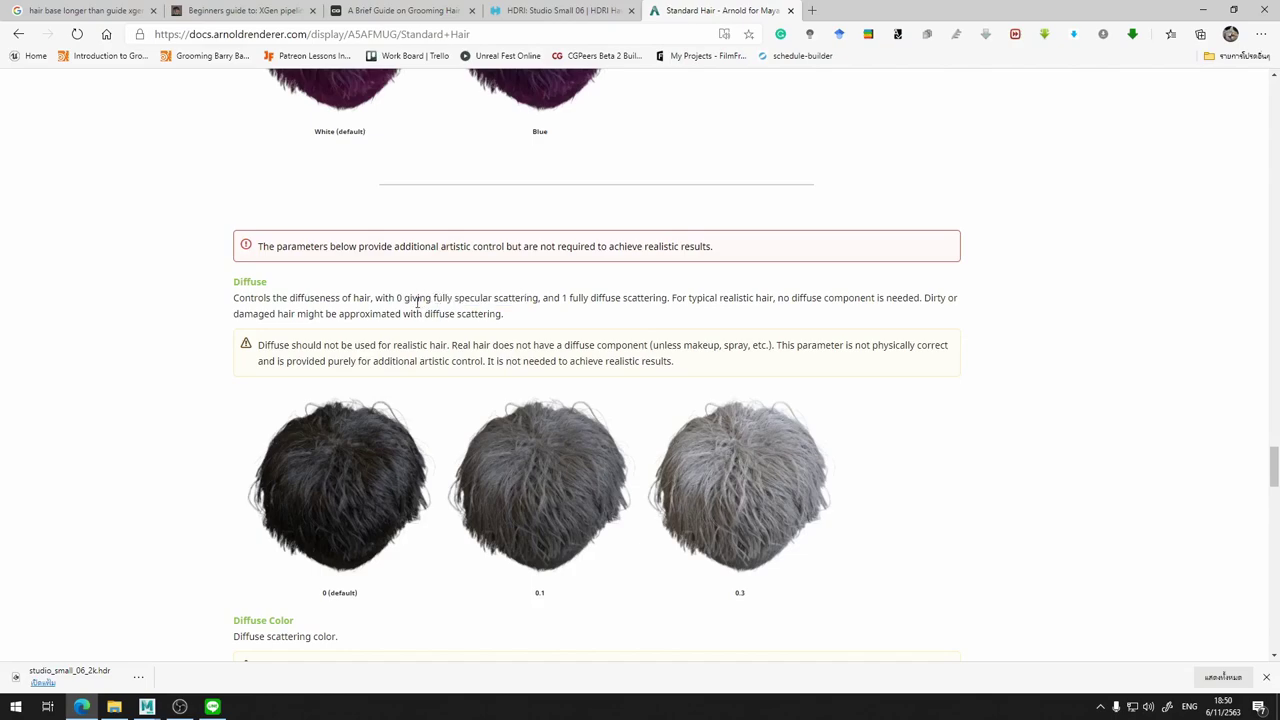
drag(418, 297, 545, 302)
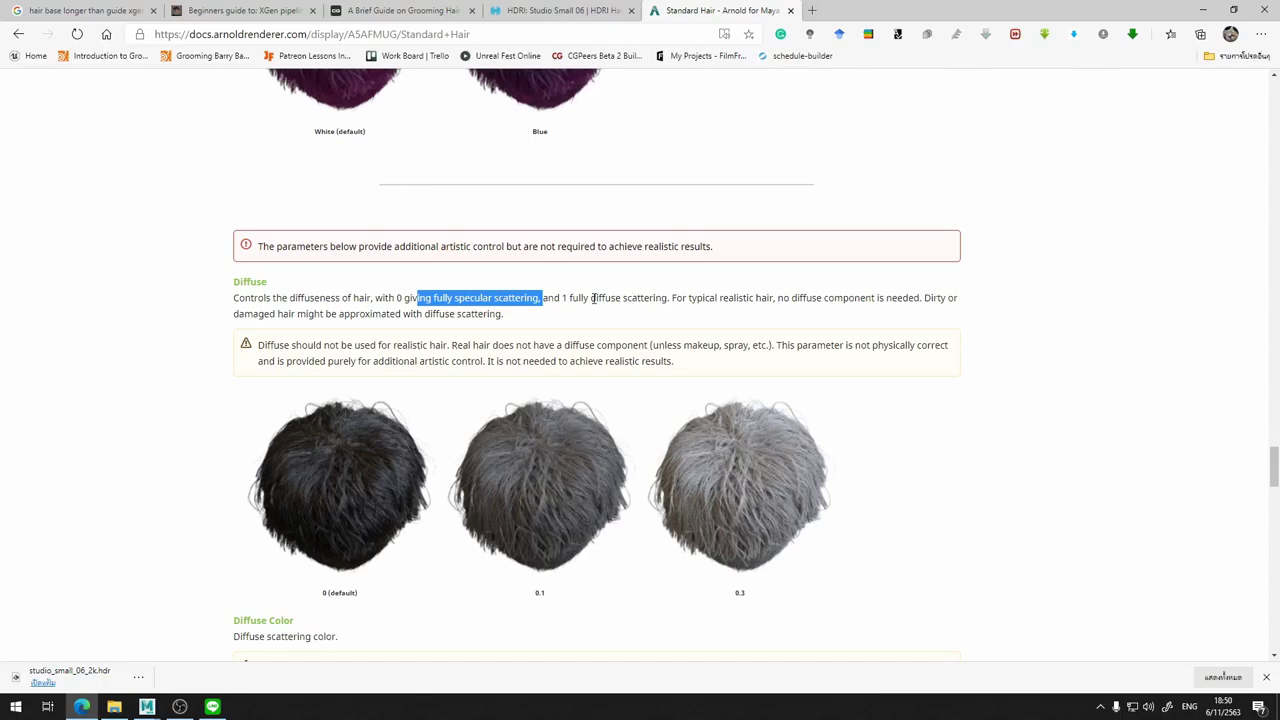
click(518, 318)
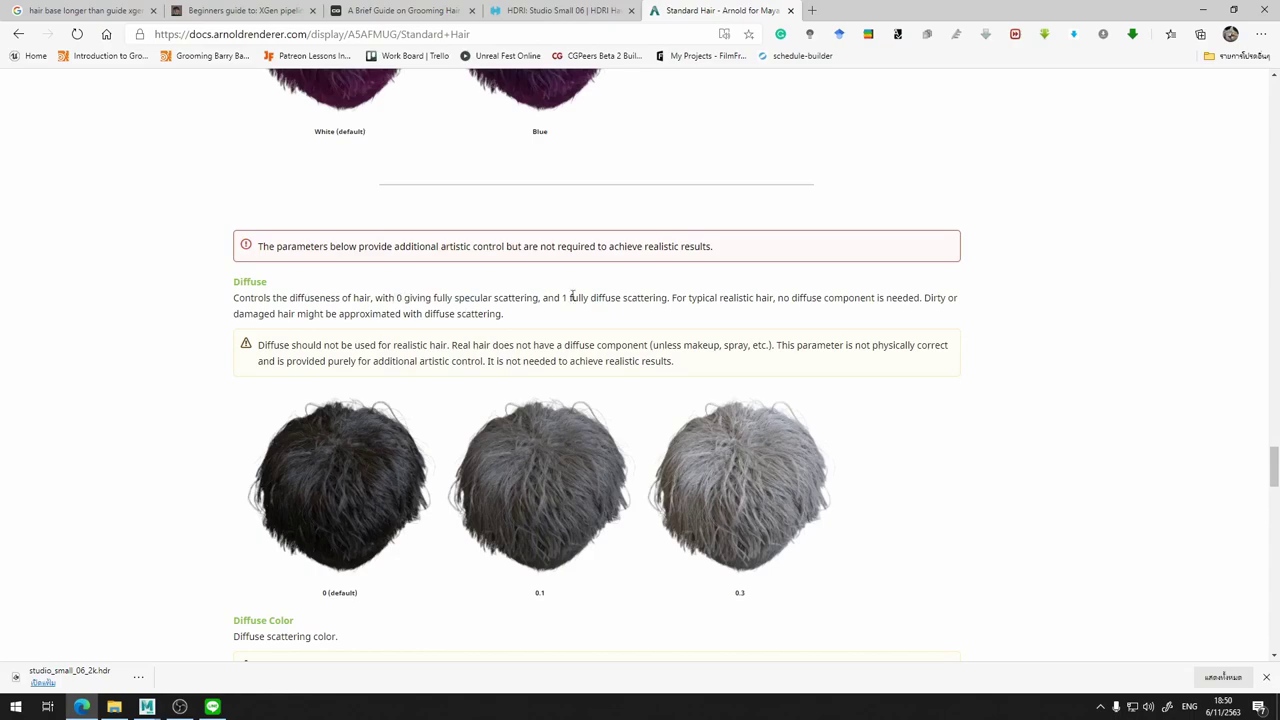
drag(703, 297, 743, 296)
mouse_move(803, 296)
mouse_down()
mouse_move(912, 303)
mouse_move(801, 300)
mouse_up()
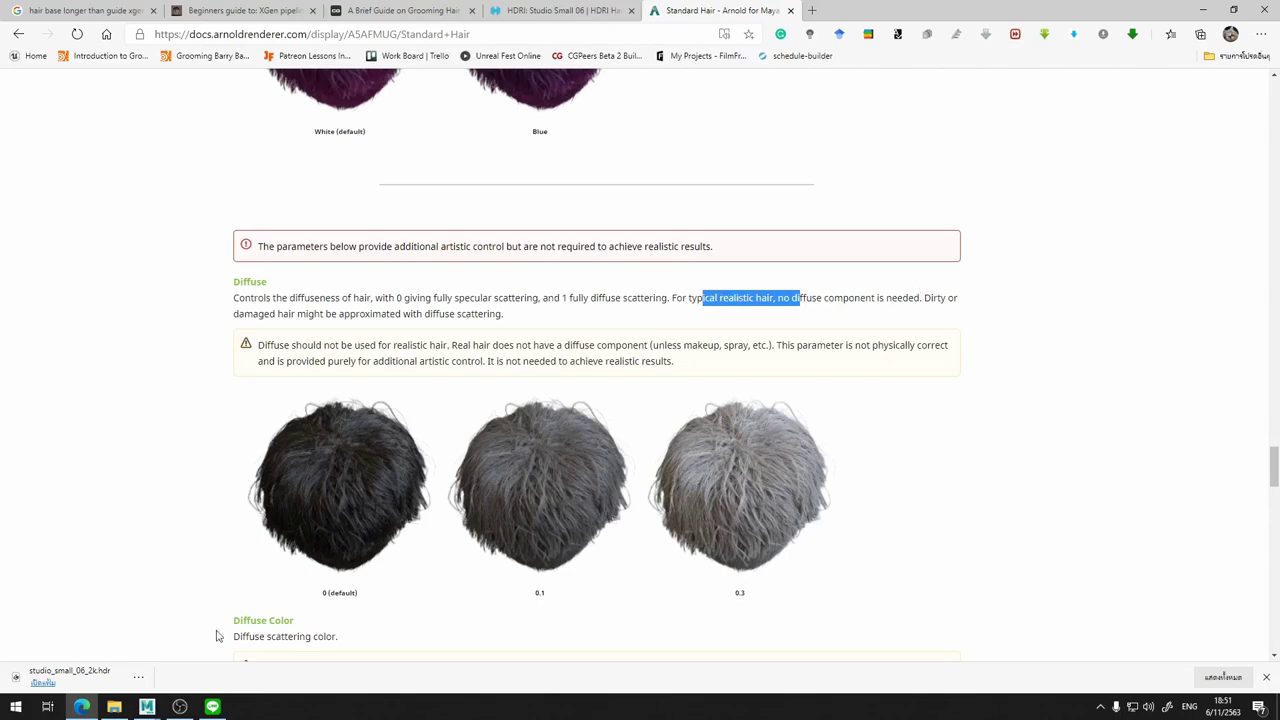
click(147, 707)
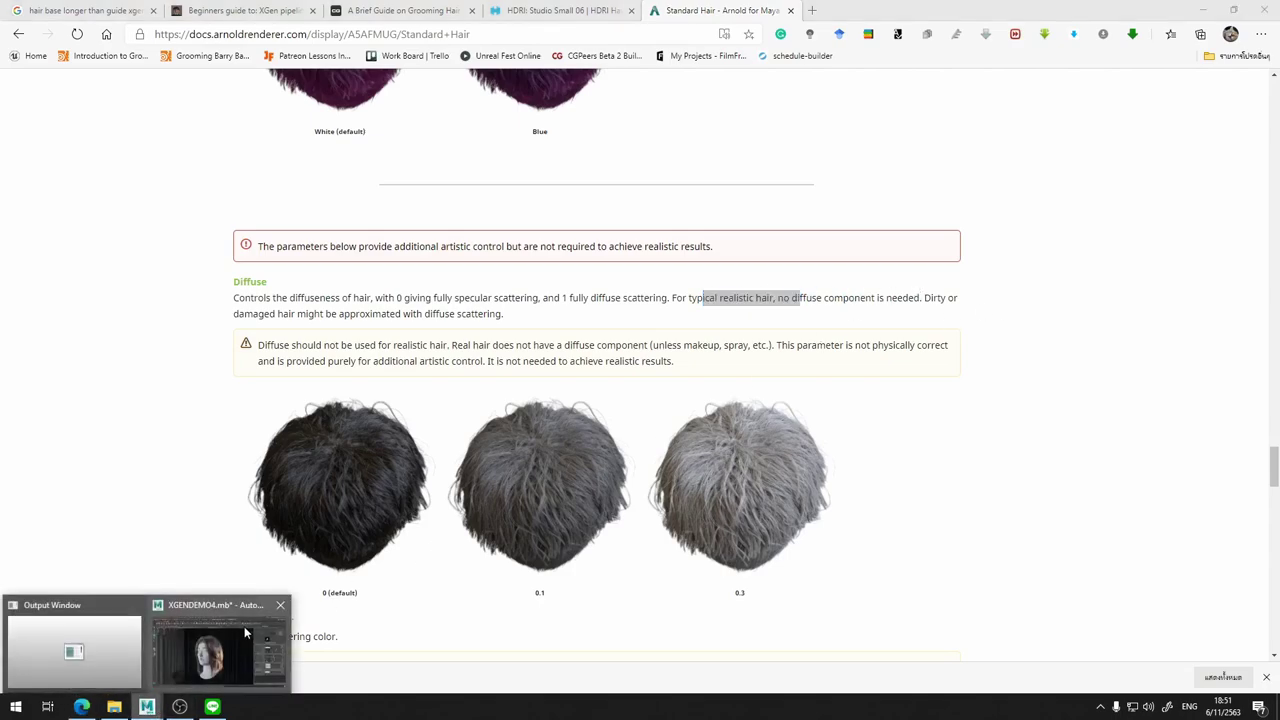
Expand the hair shader's Diffuse section to confirm Diffuse stays at 0.
click(220, 645)
scroll(1044, 439, down, 1)
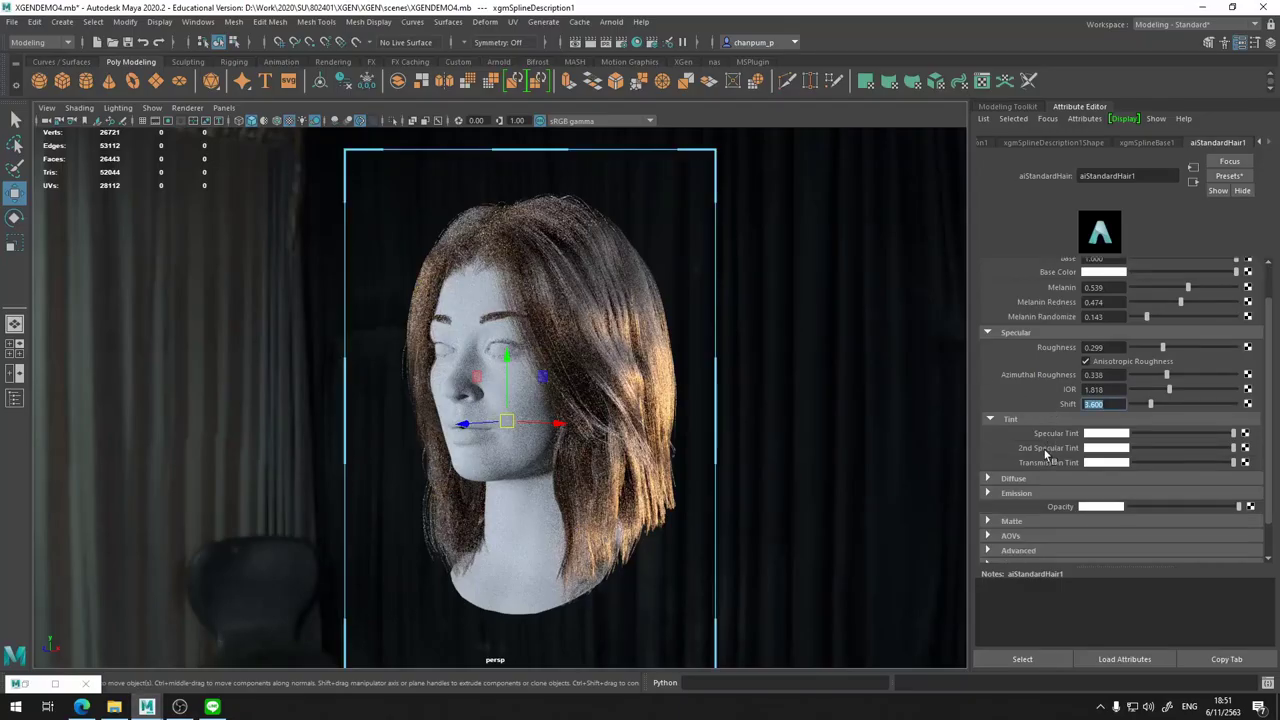
scroll(1028, 455, down, 1)
click(989, 439)
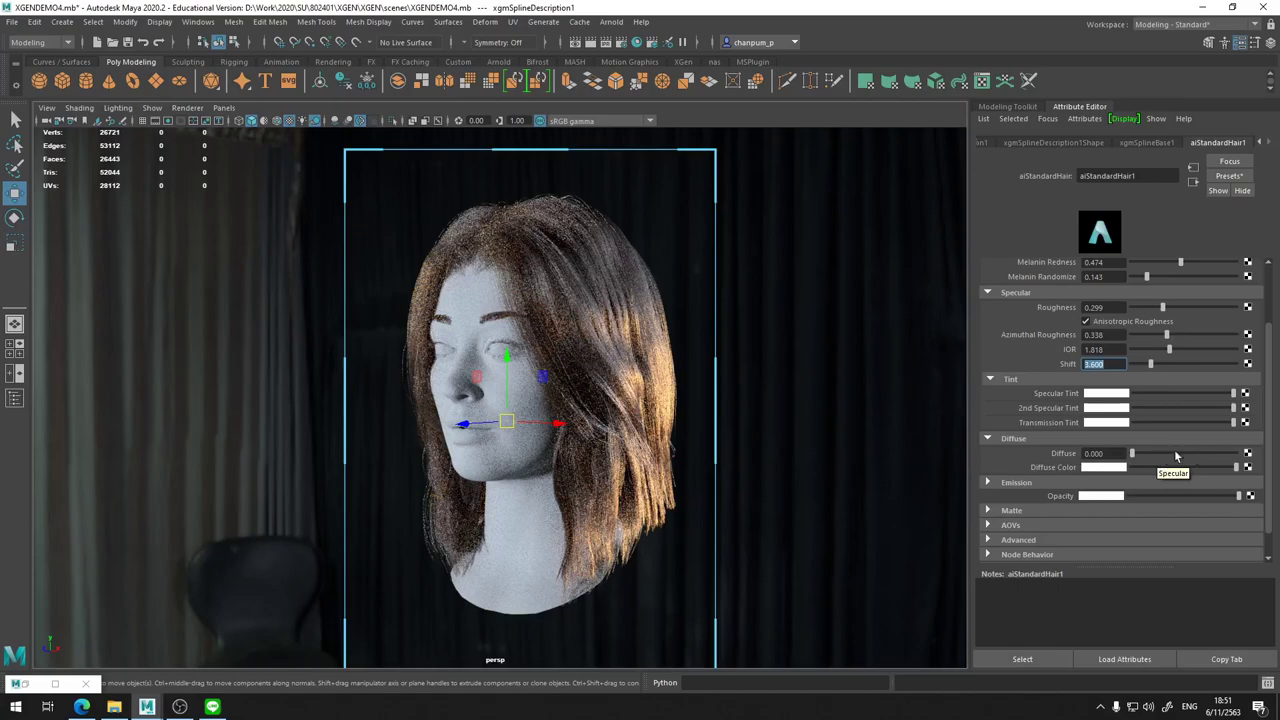
Read the Standard Hair docs through Opacity, Matte and AOVs, marking the ID AOVs sentence, then return to Maya.
click(81, 706)
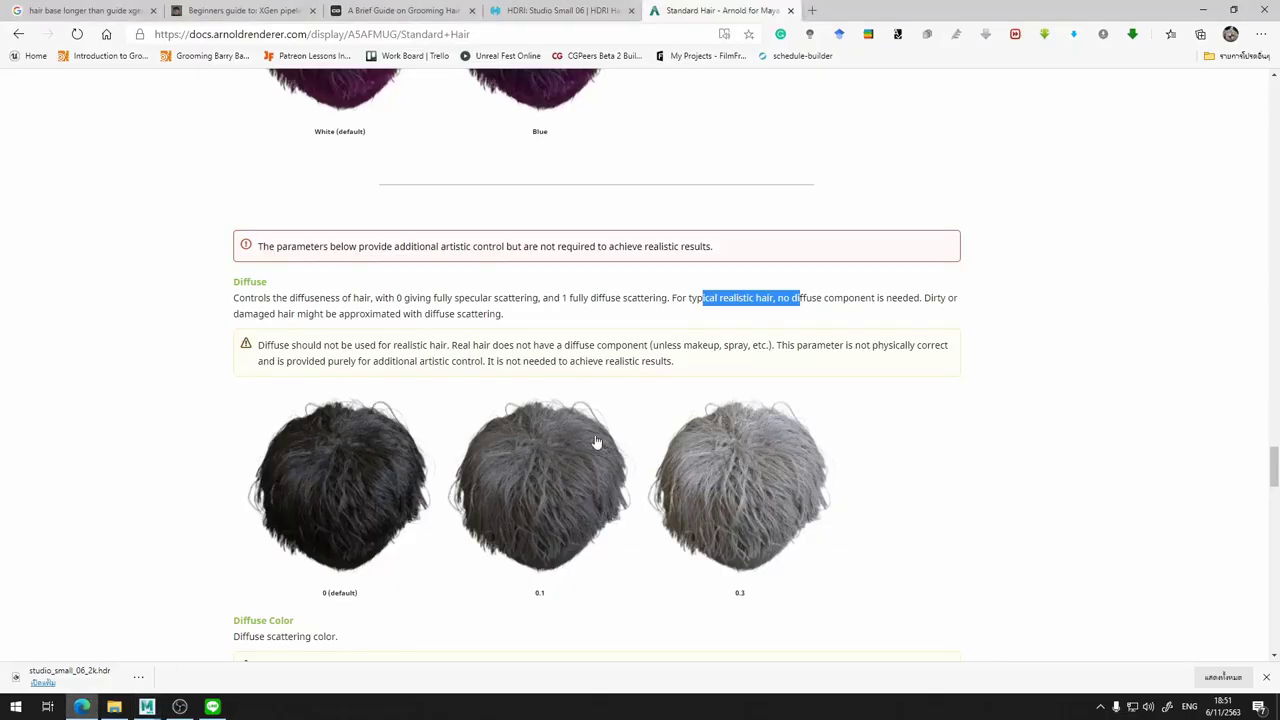
scroll(596, 441, down, 3)
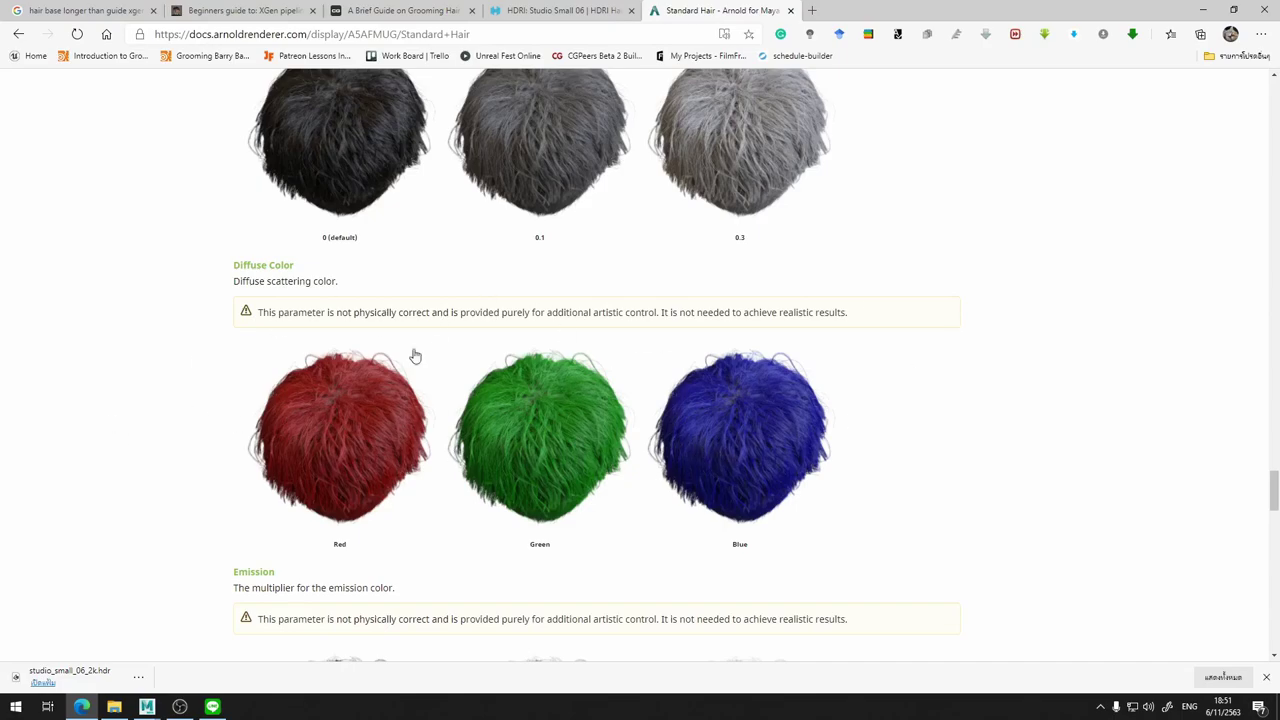
scroll(400, 450, down, 3)
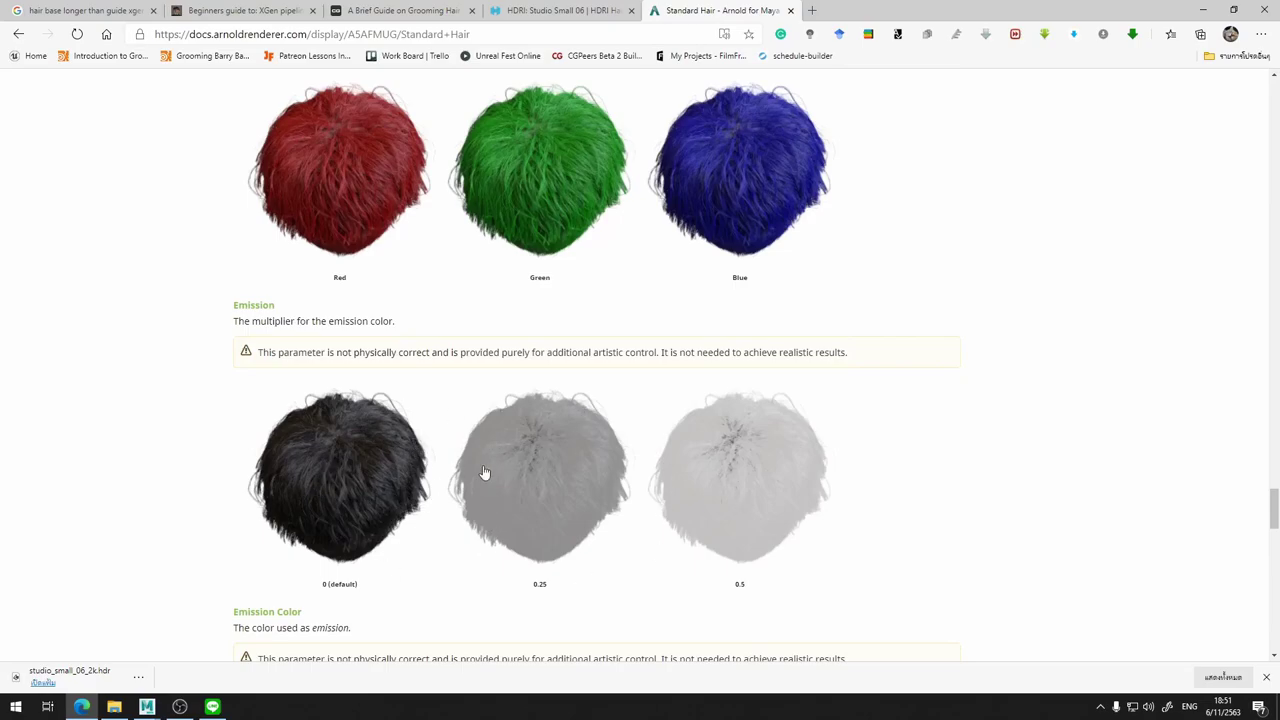
scroll(383, 590, up, 3)
scroll(414, 553, down, 3)
scroll(325, 410, down, 4)
scroll(471, 417, down, 3)
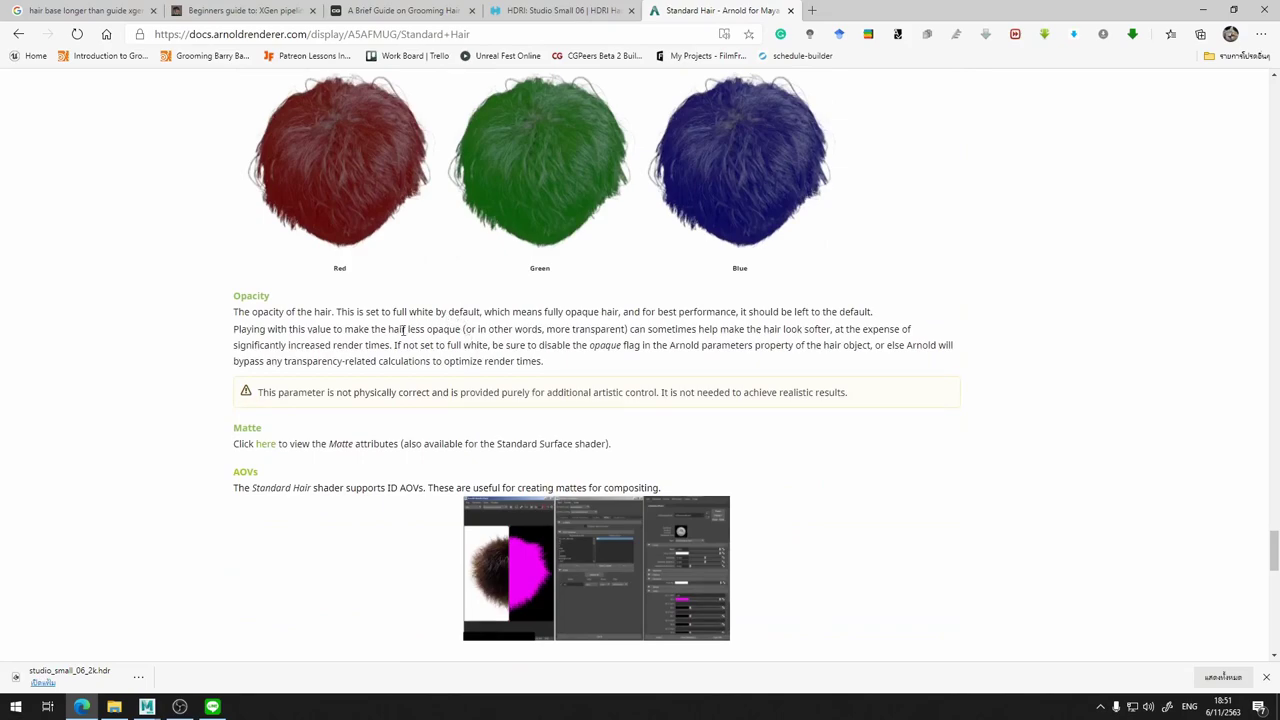
scroll(403, 329, down, 2)
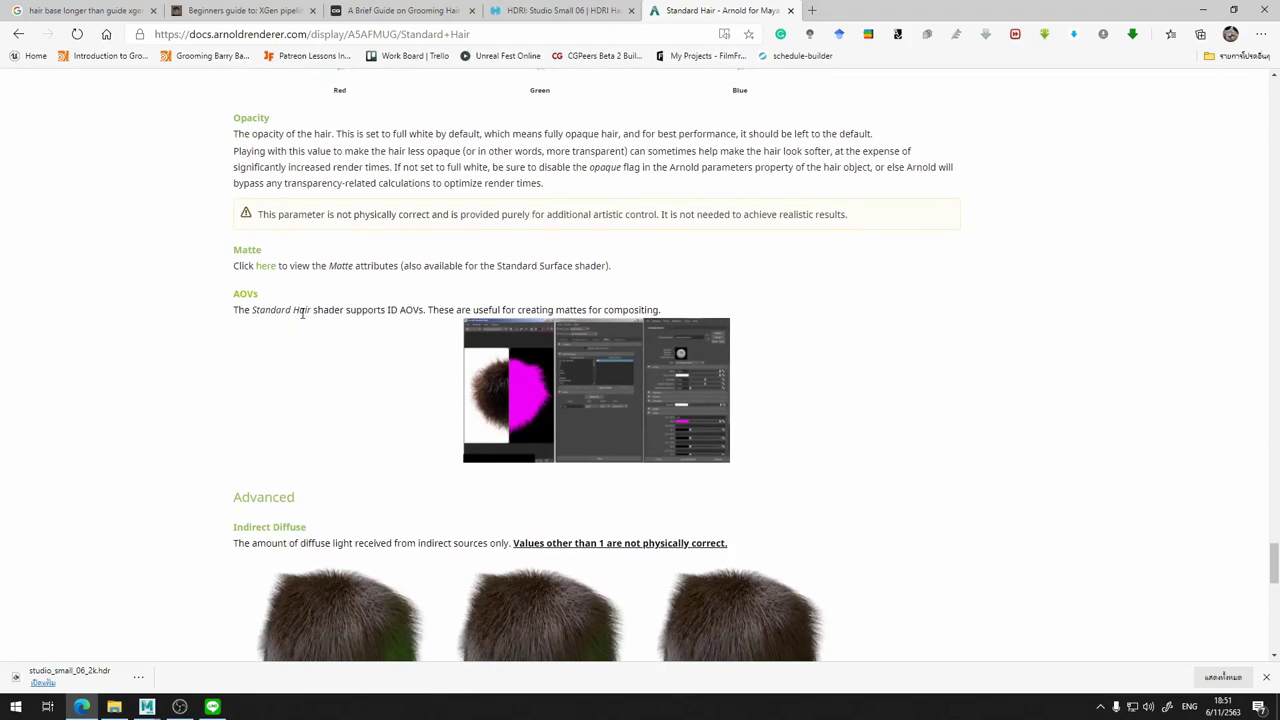
drag(298, 310, 628, 312)
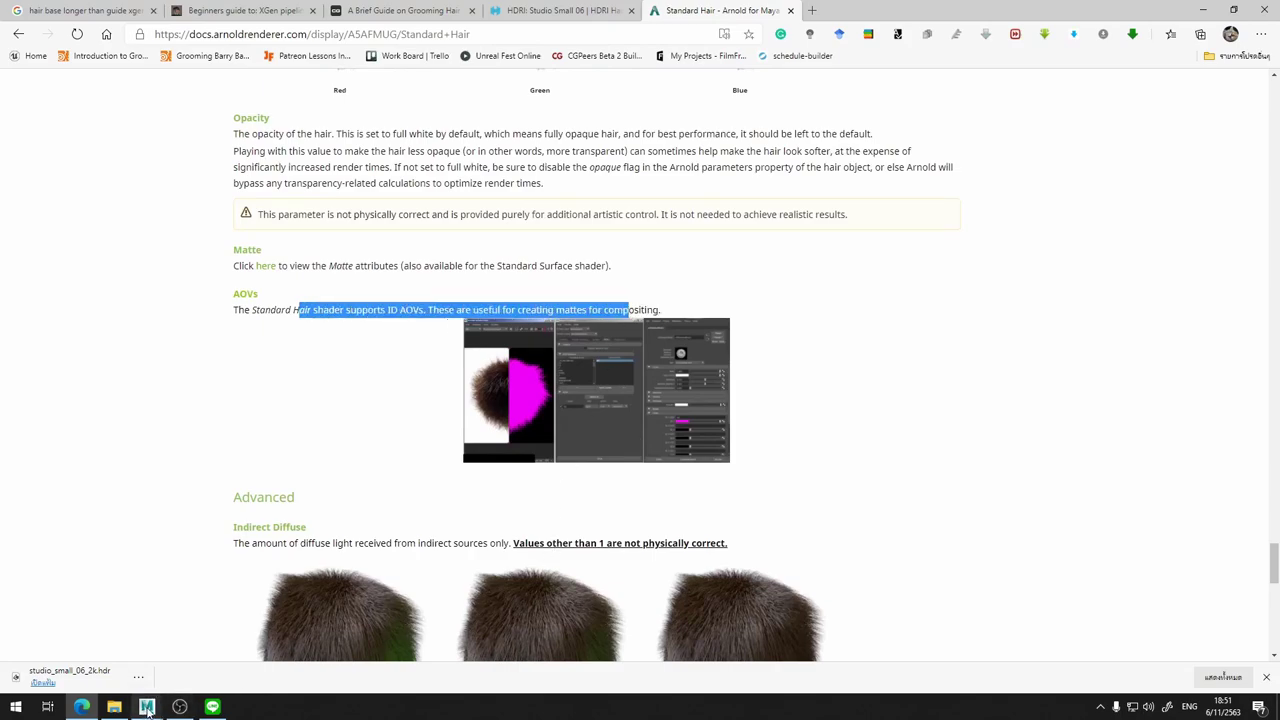
mouse_move(147, 707)
click(220, 655)
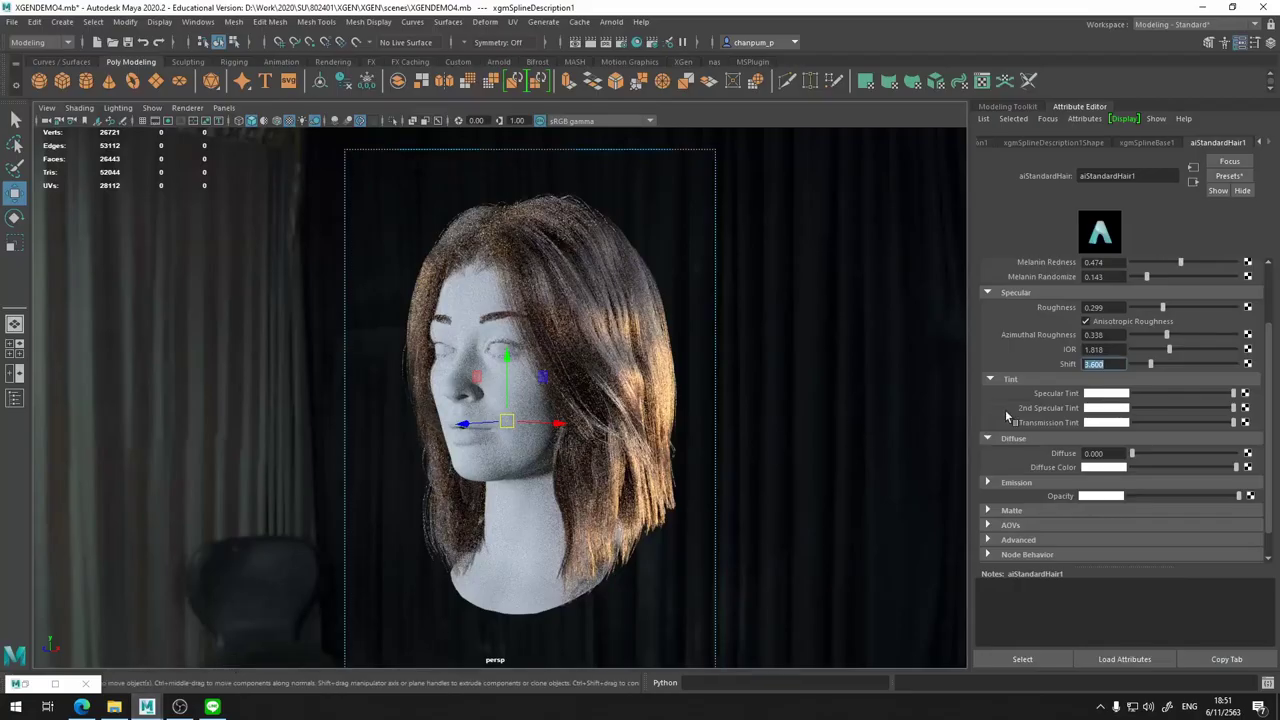
Glance at the hair shader's AOVs, then expand its Advanced section showing indirect and extra settings.
click(987, 528)
scroll(987, 528, down, 3)
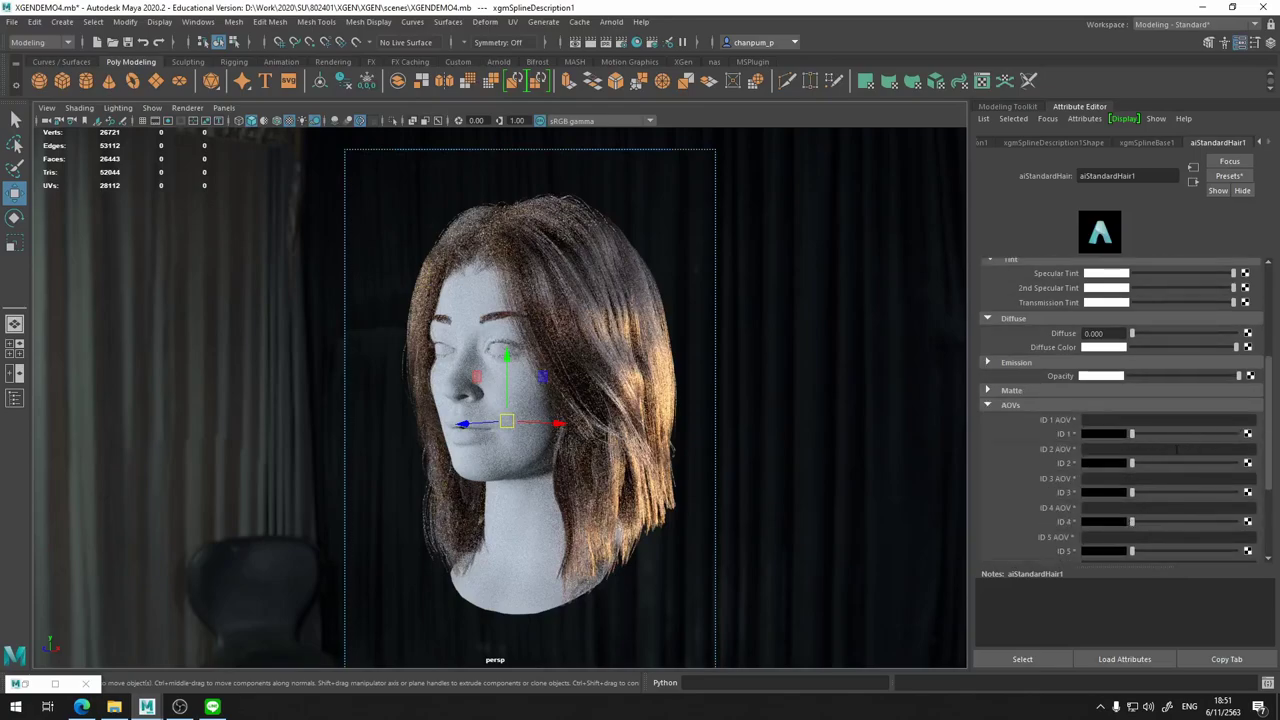
scroll(992, 287, down, 2)
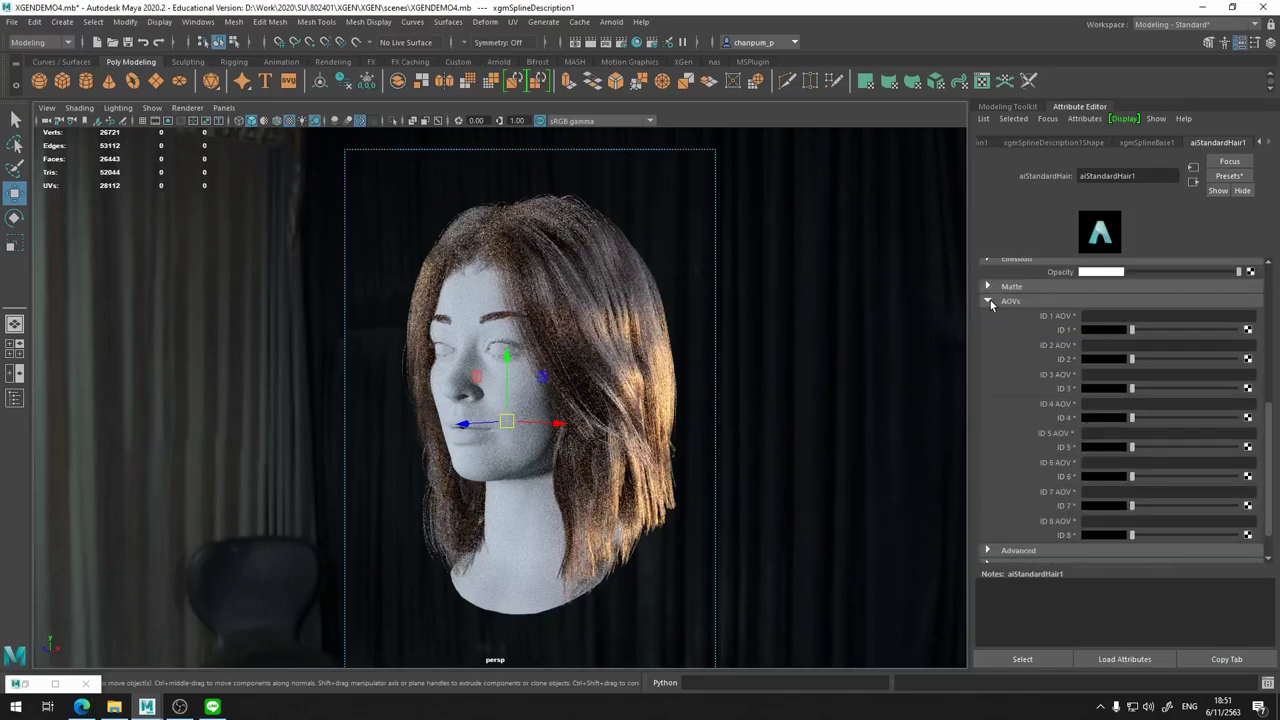
click(988, 301)
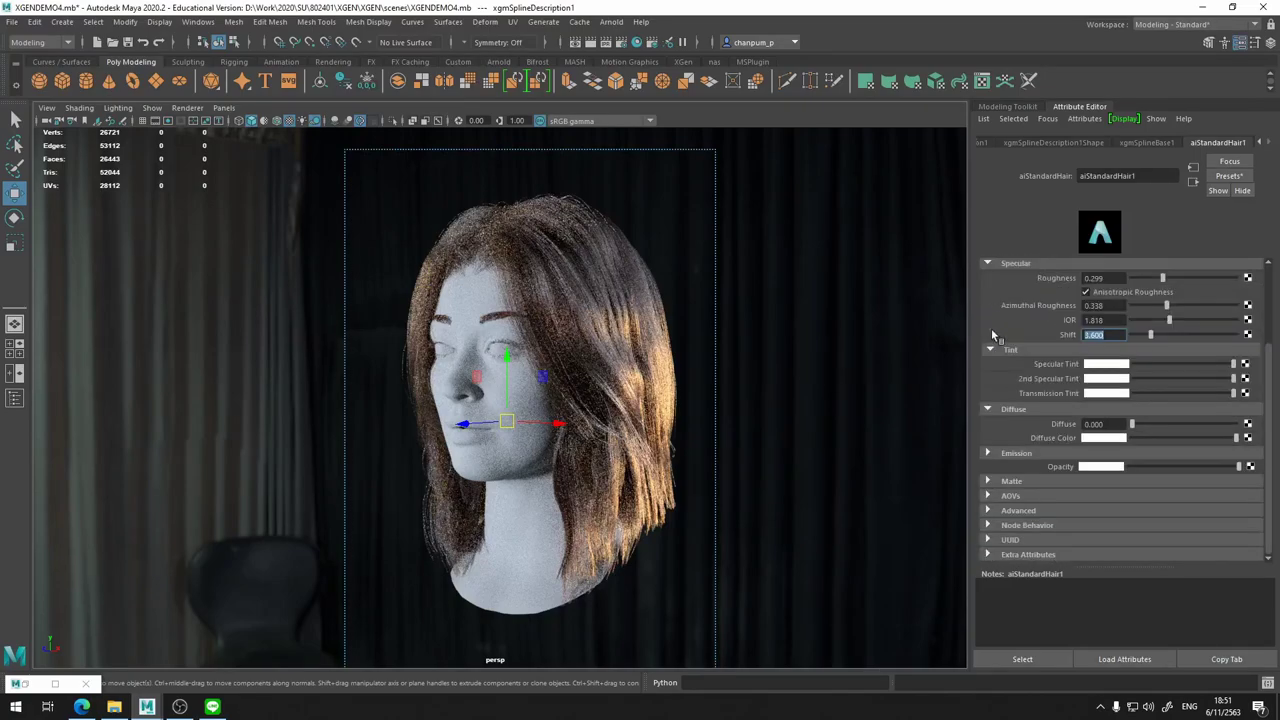
click(988, 510)
scroll(1055, 510, down, 1)
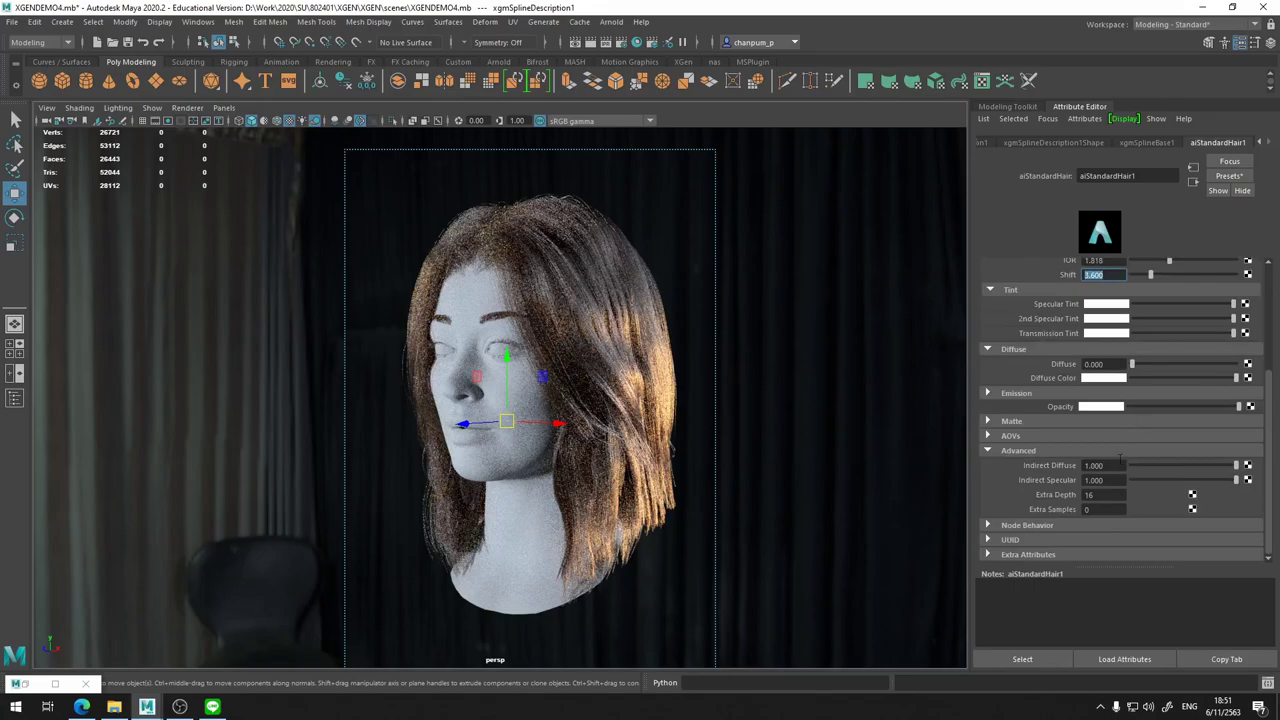
click(82, 707)
Scroll the Arnold guide to the Indirect Diffuse and Indirect Specular example images, then return to Maya.
scroll(537, 446, down, 4)
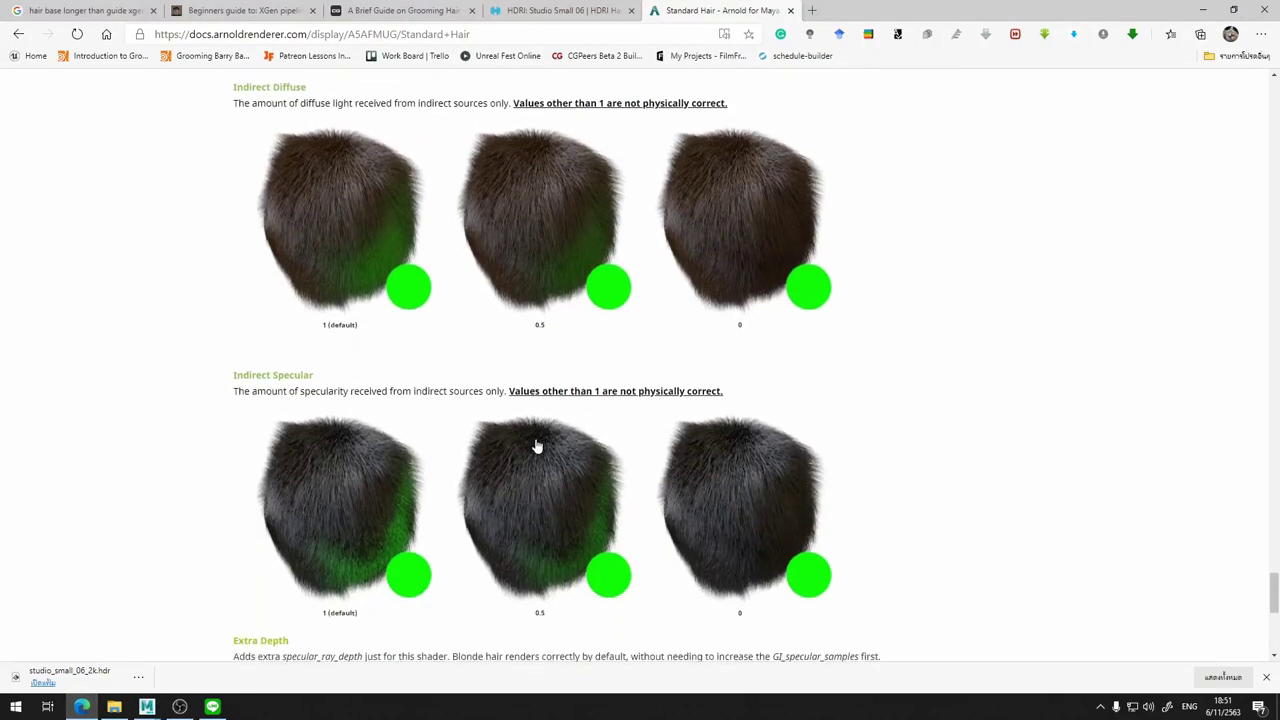
scroll(537, 446, up, 2)
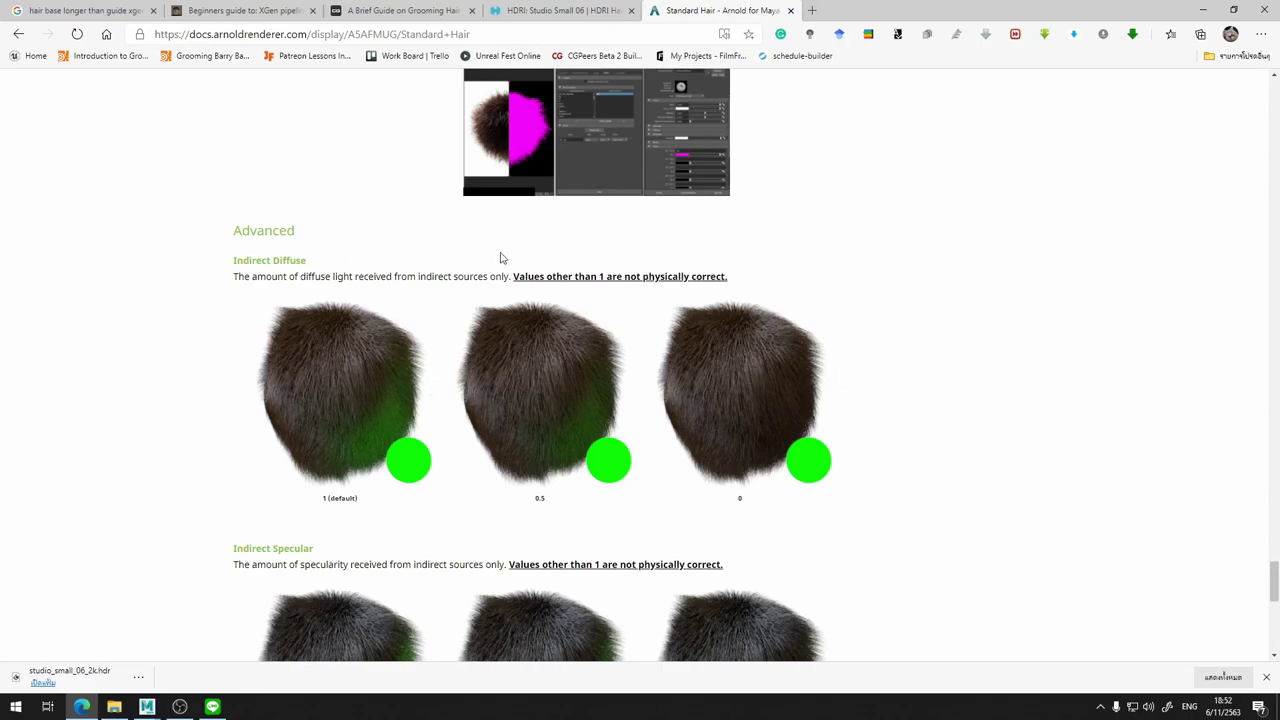
scroll(423, 448, down, 2)
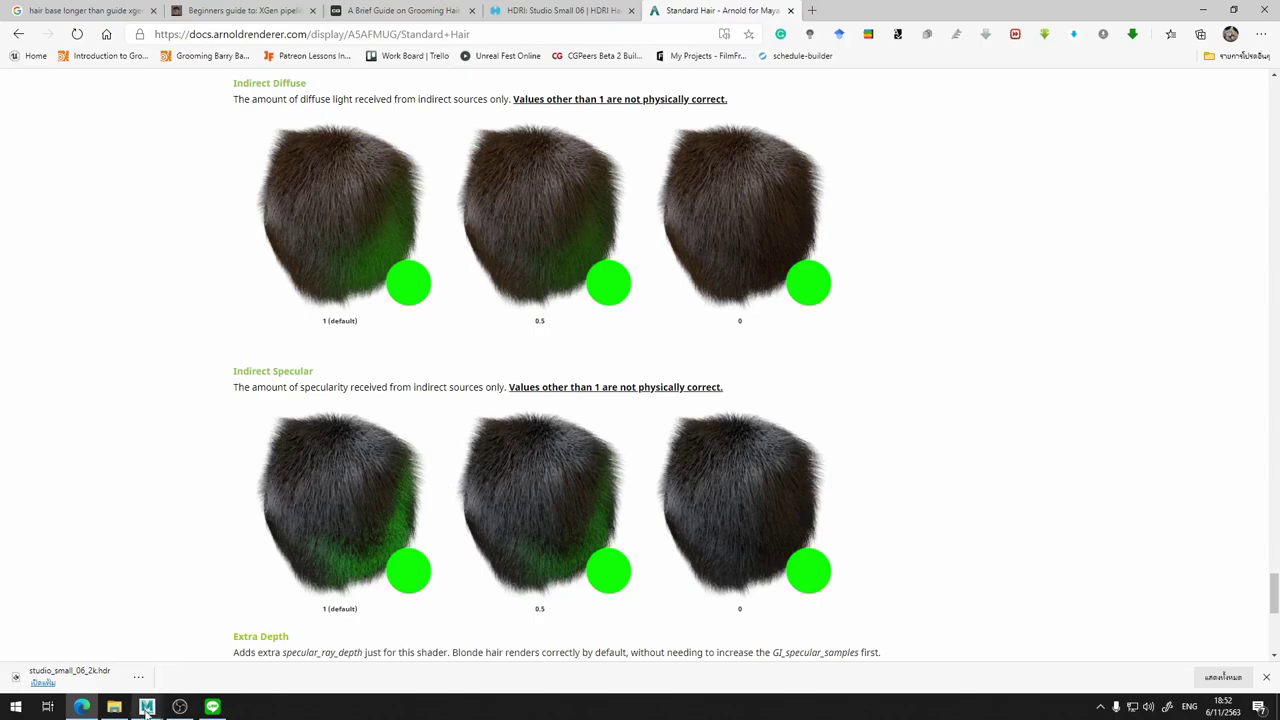
mouse_move(147, 707)
click(187, 685)
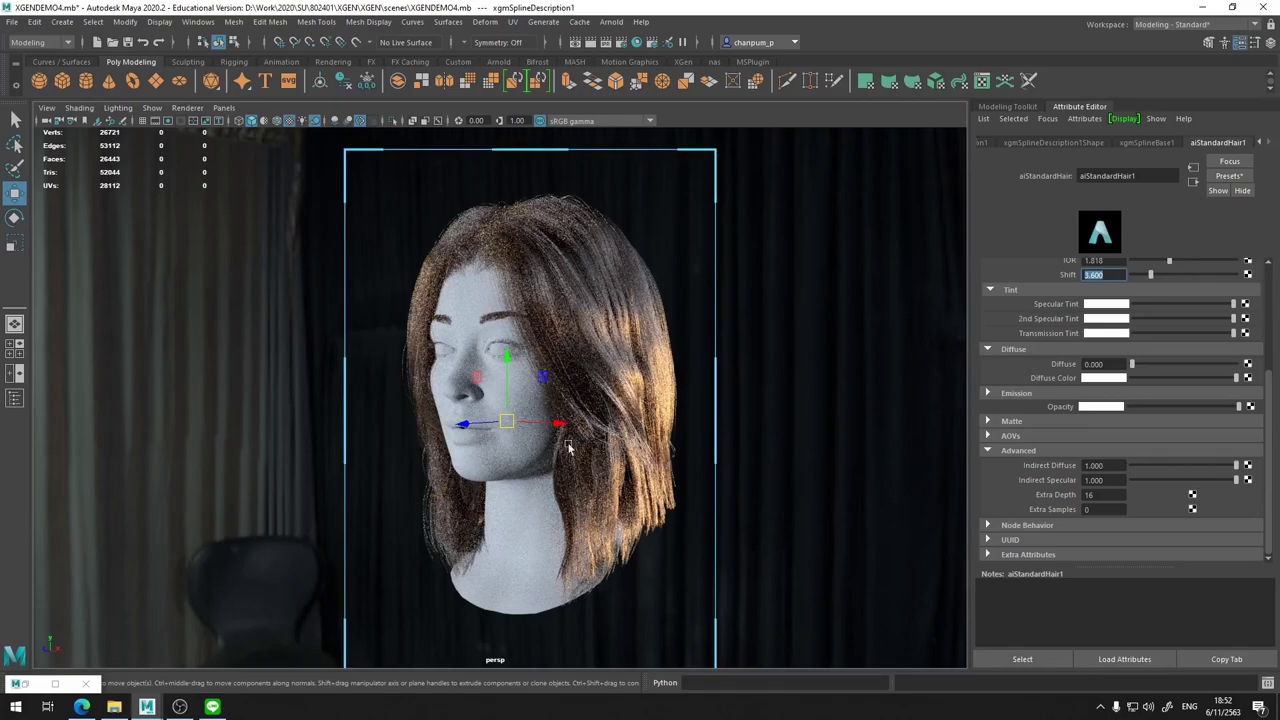
Browse the aiStandardHair1 presets list without applying any preset.
scroll(1241, 389, up, 3)
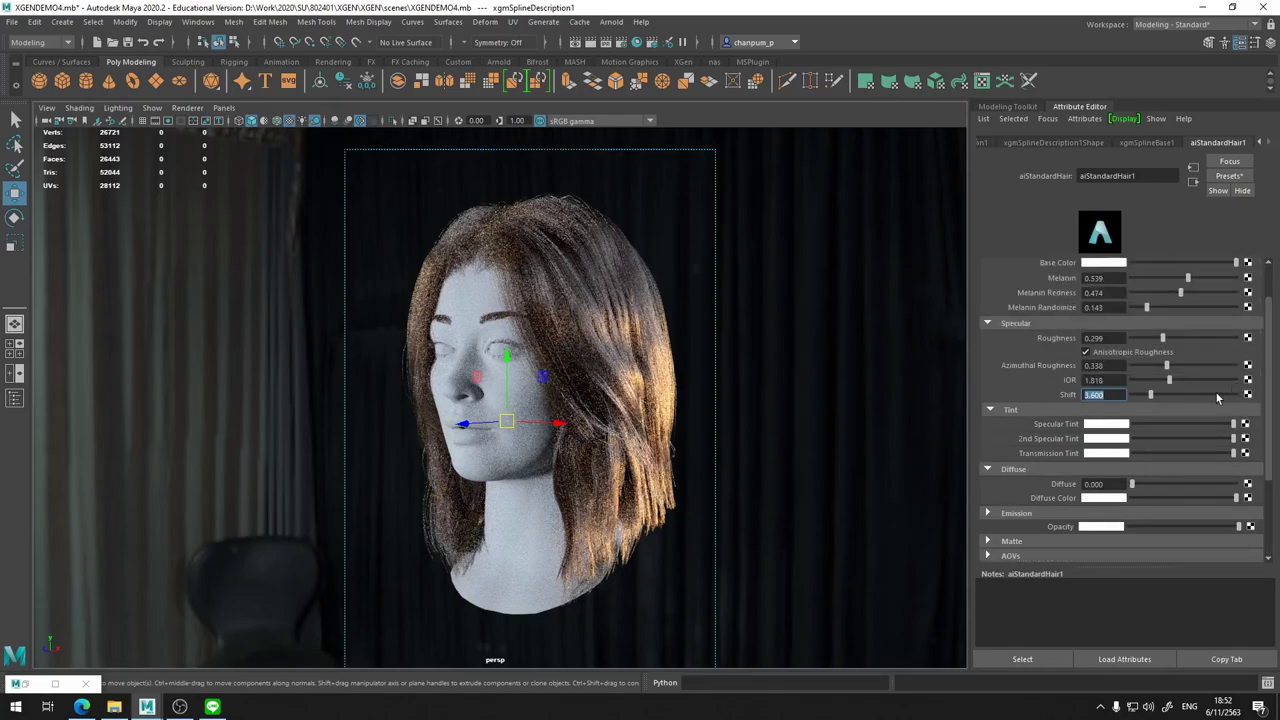
scroll(1189, 399, up, 2)
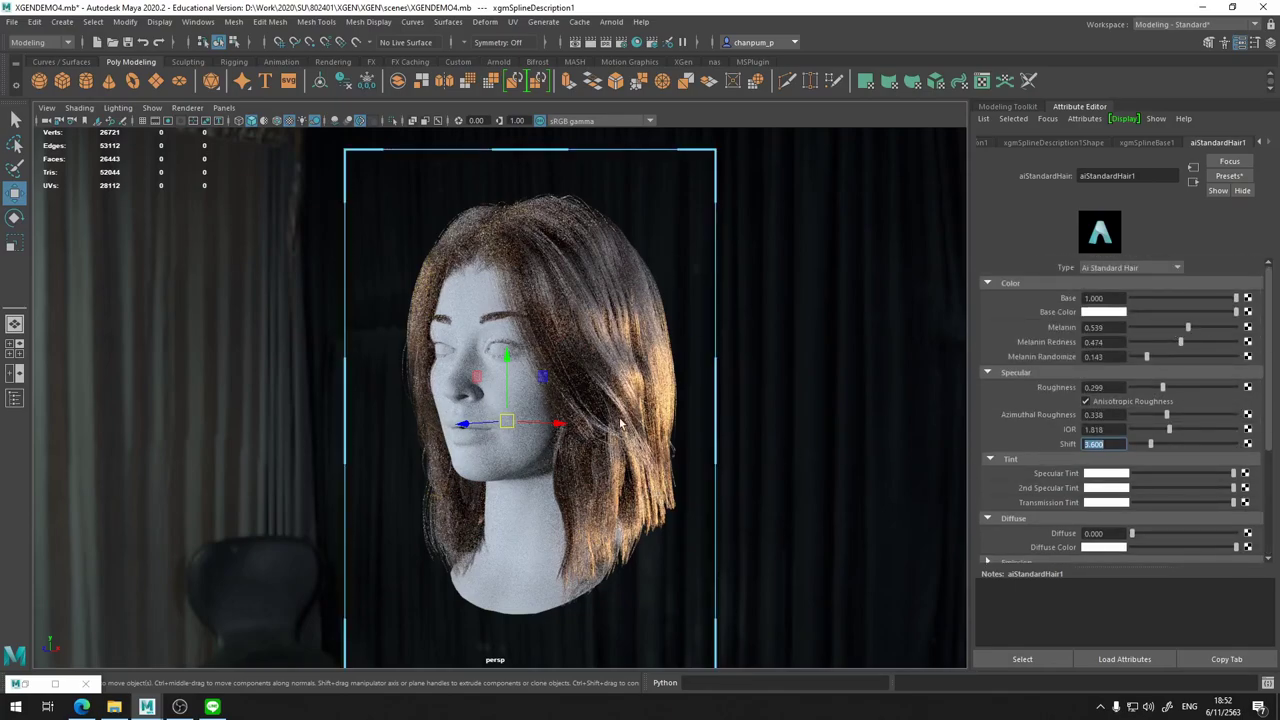
scroll(1176, 435, down, 3)
scroll(1171, 435, down, 2)
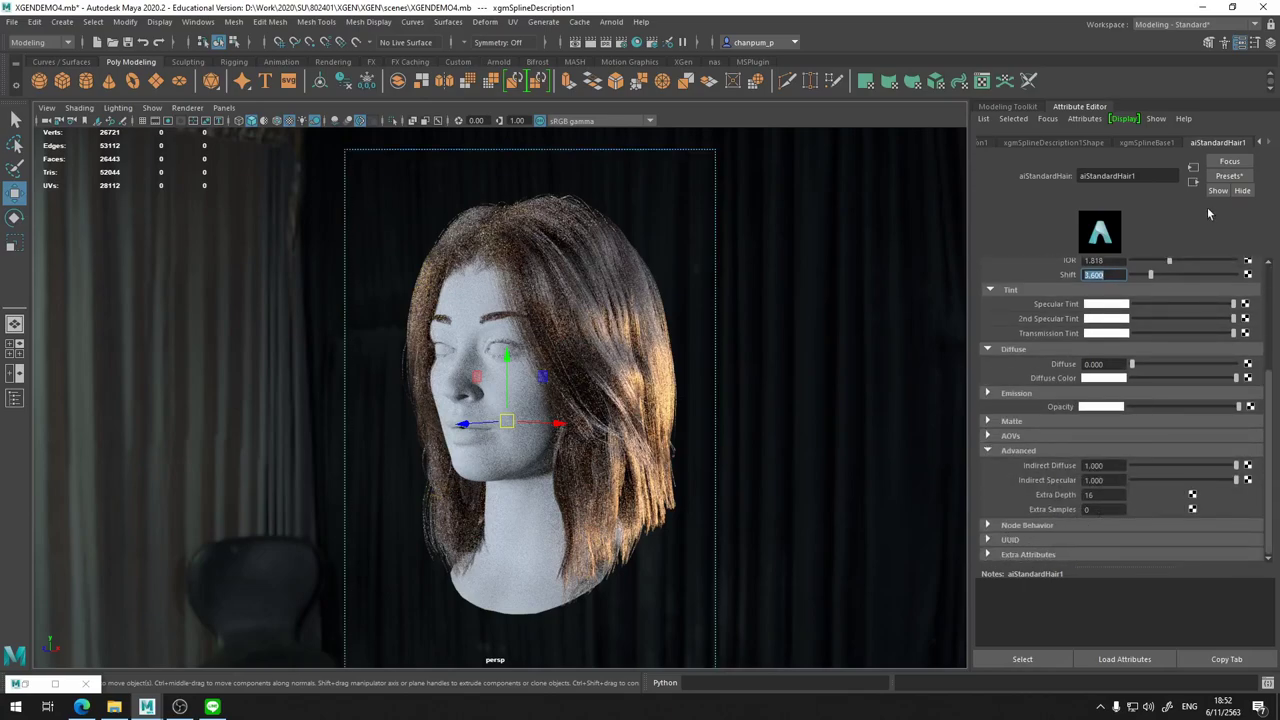
click(1226, 180)
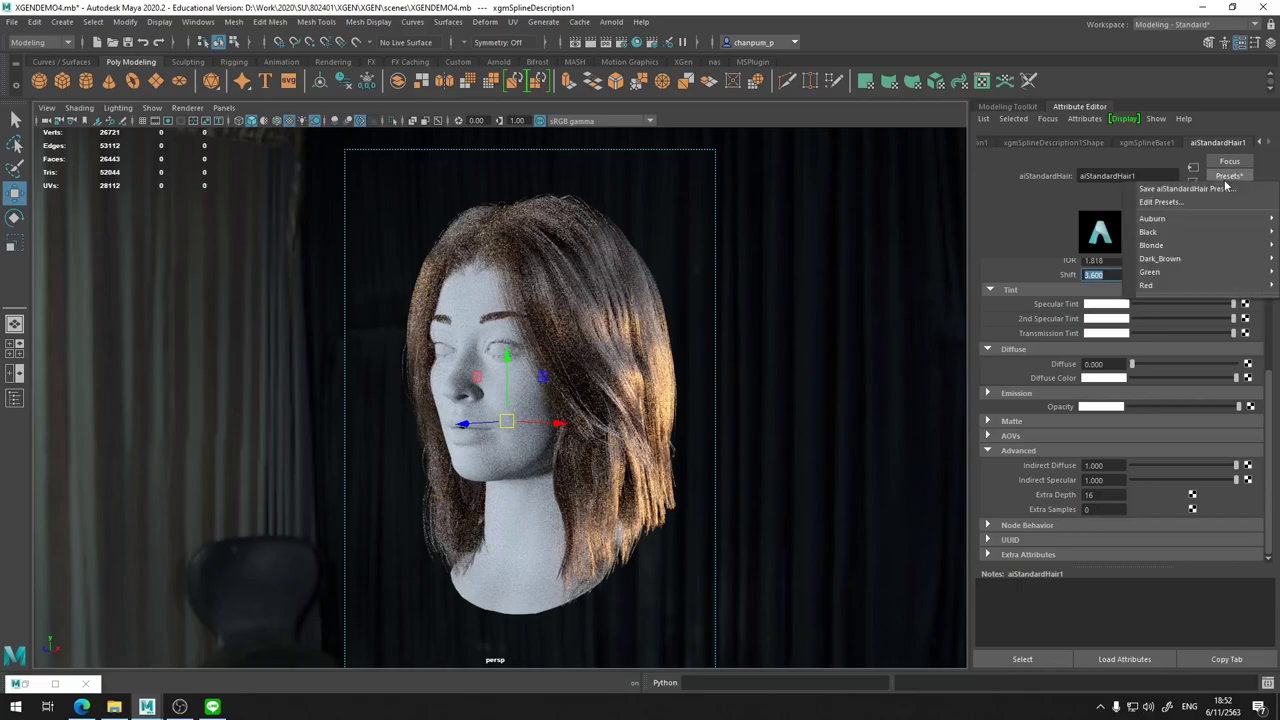
mouse_move(1152, 218)
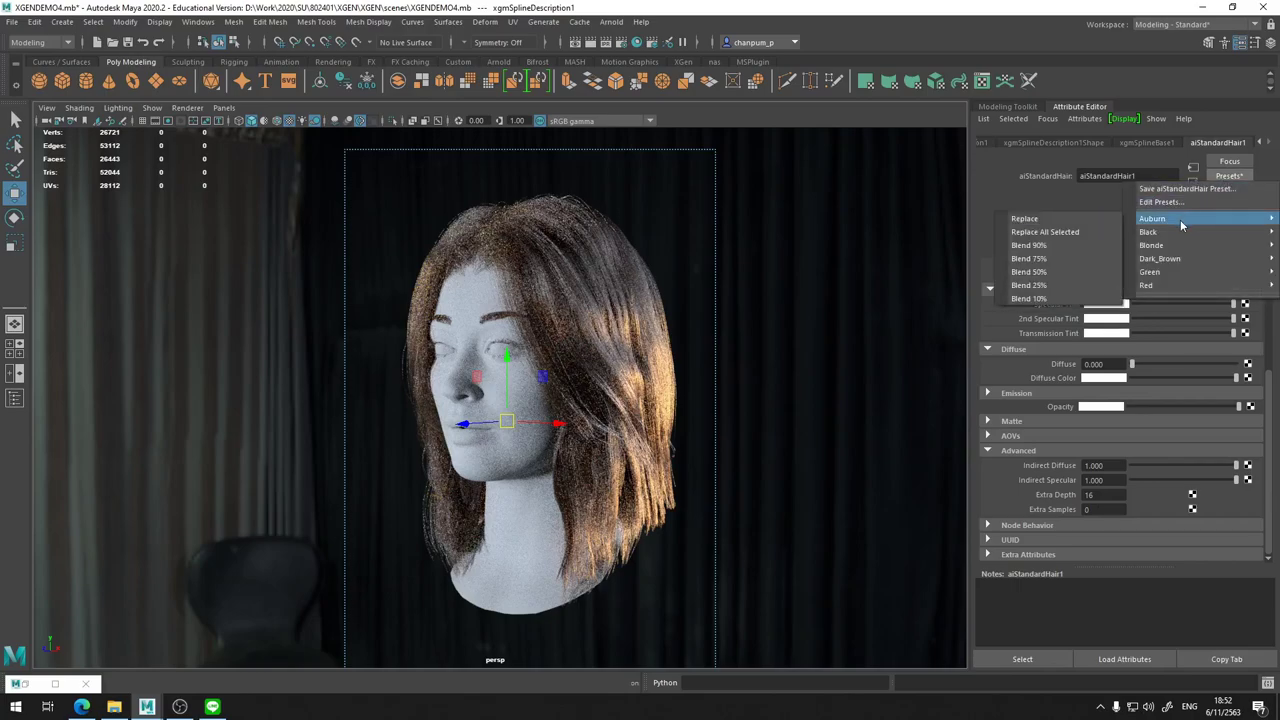
mouse_move(1152, 245)
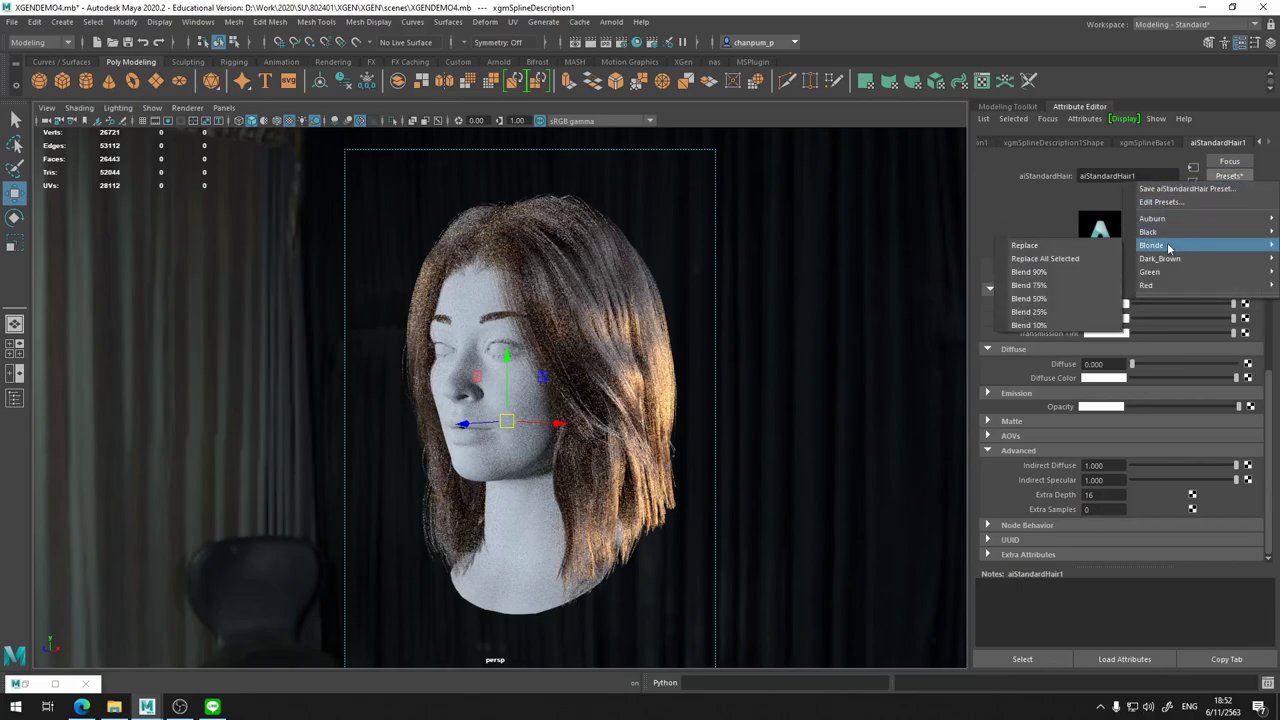
mouse_move(1150, 272)
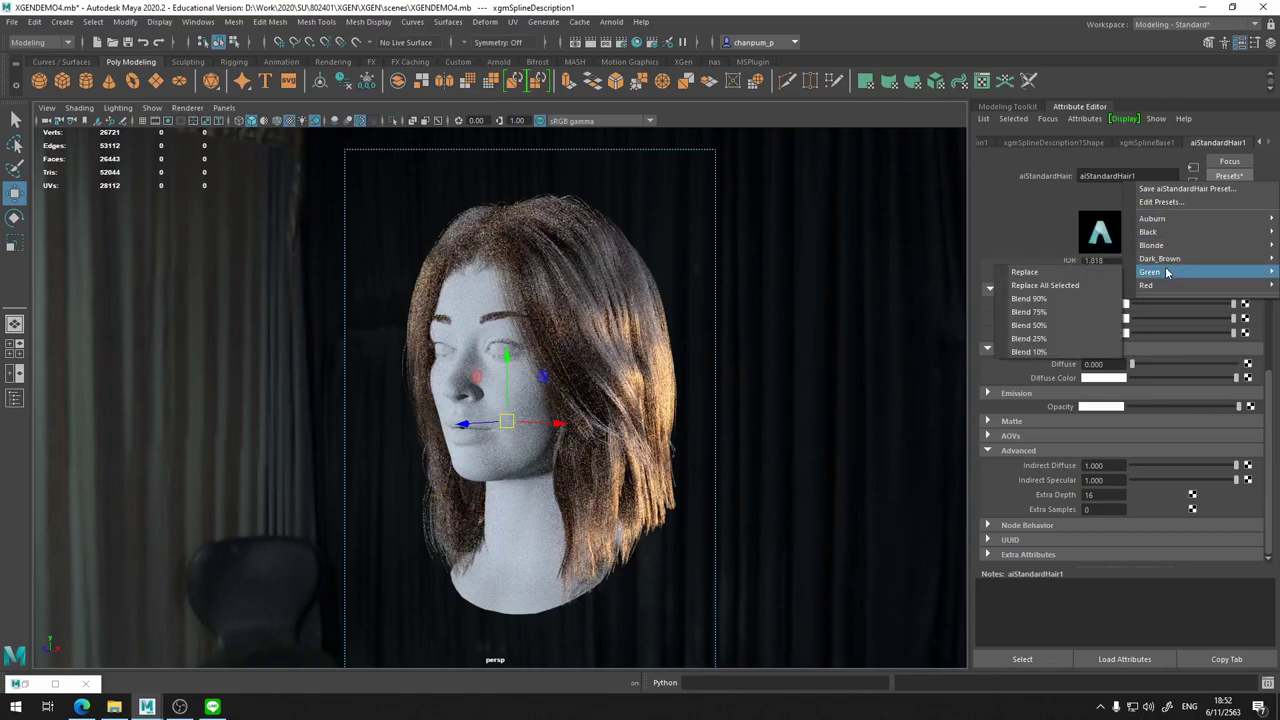
click(1029, 210)
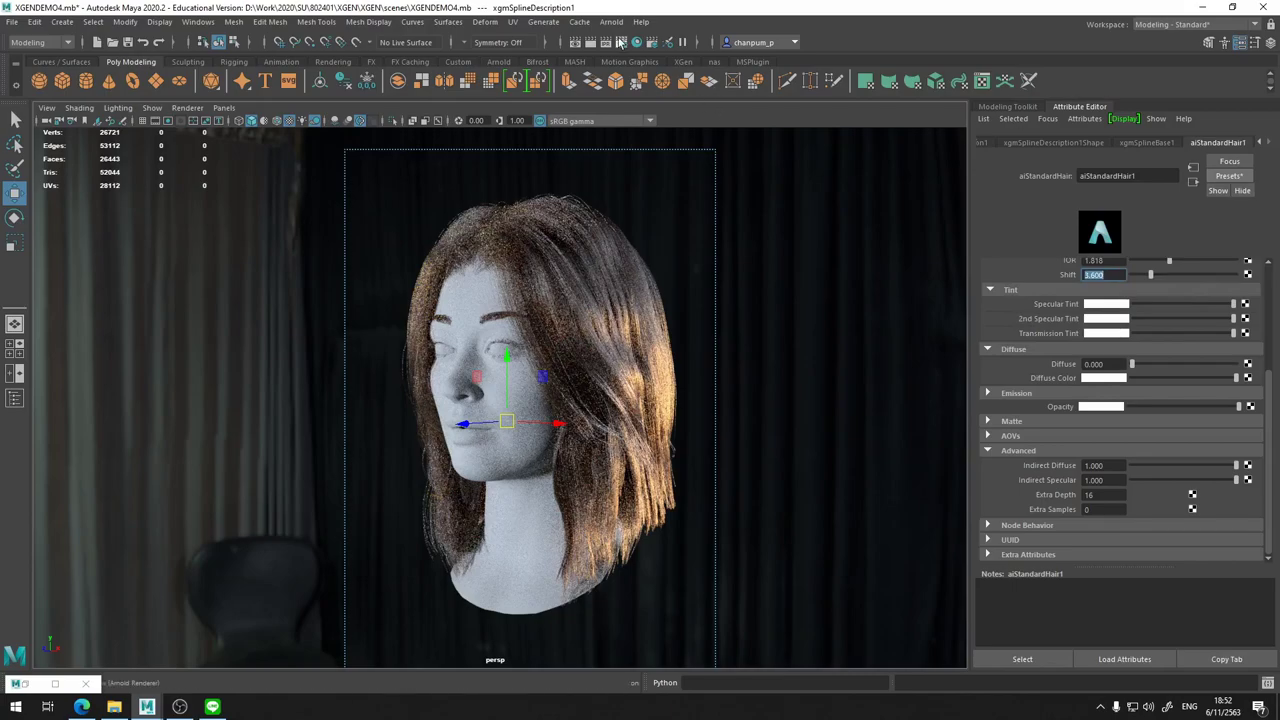
Bring up the Arnold Render Settings showing the current sampling values.
scroll(1141, 374, up, 4)
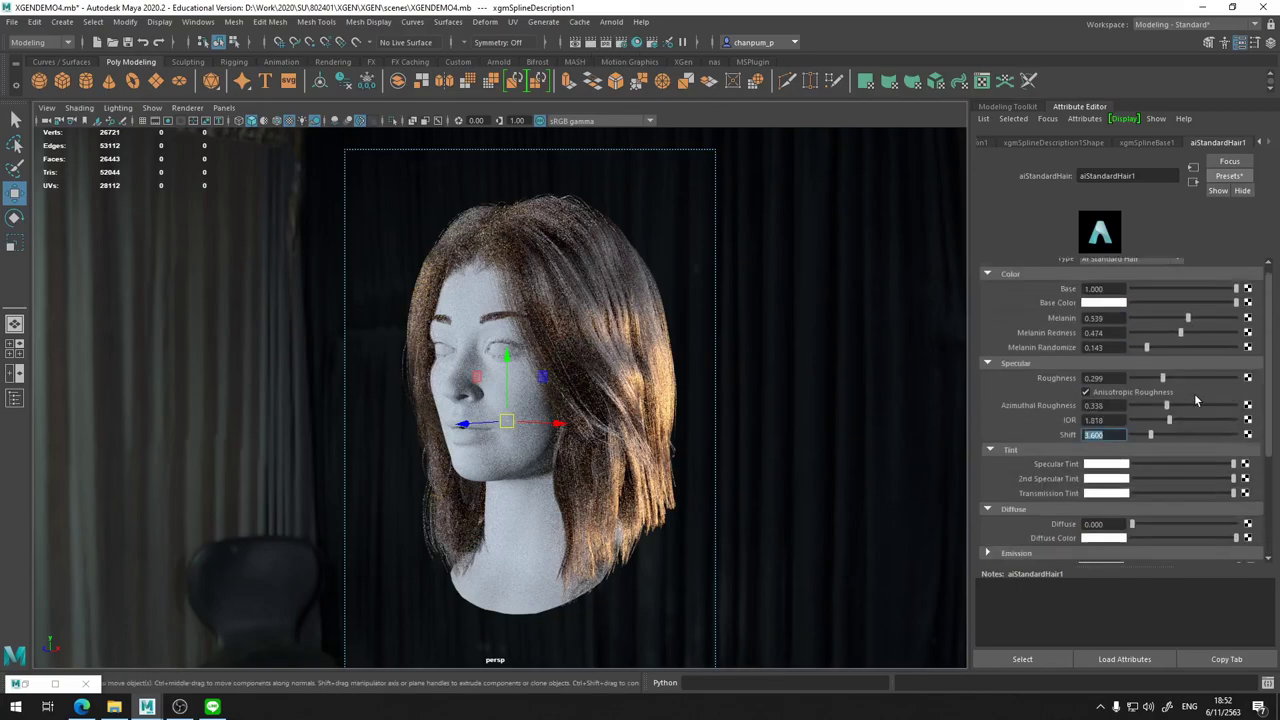
scroll(1145, 366, up, 1)
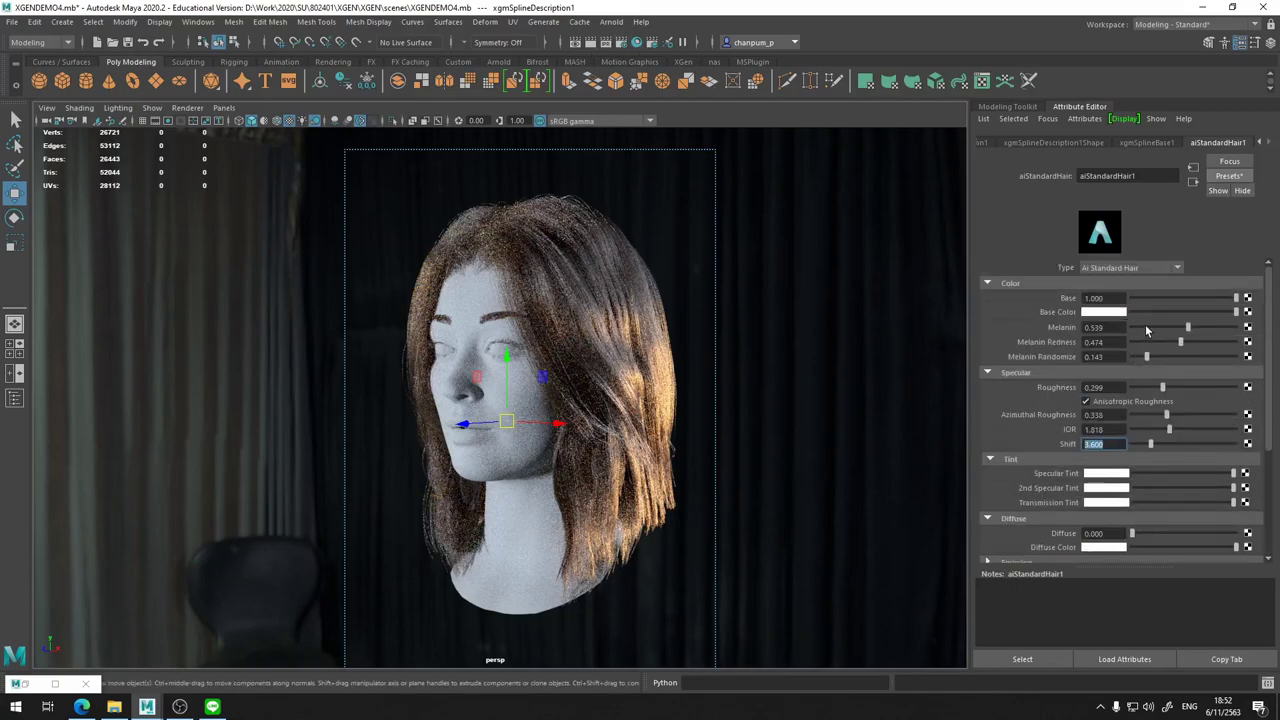
click(620, 42)
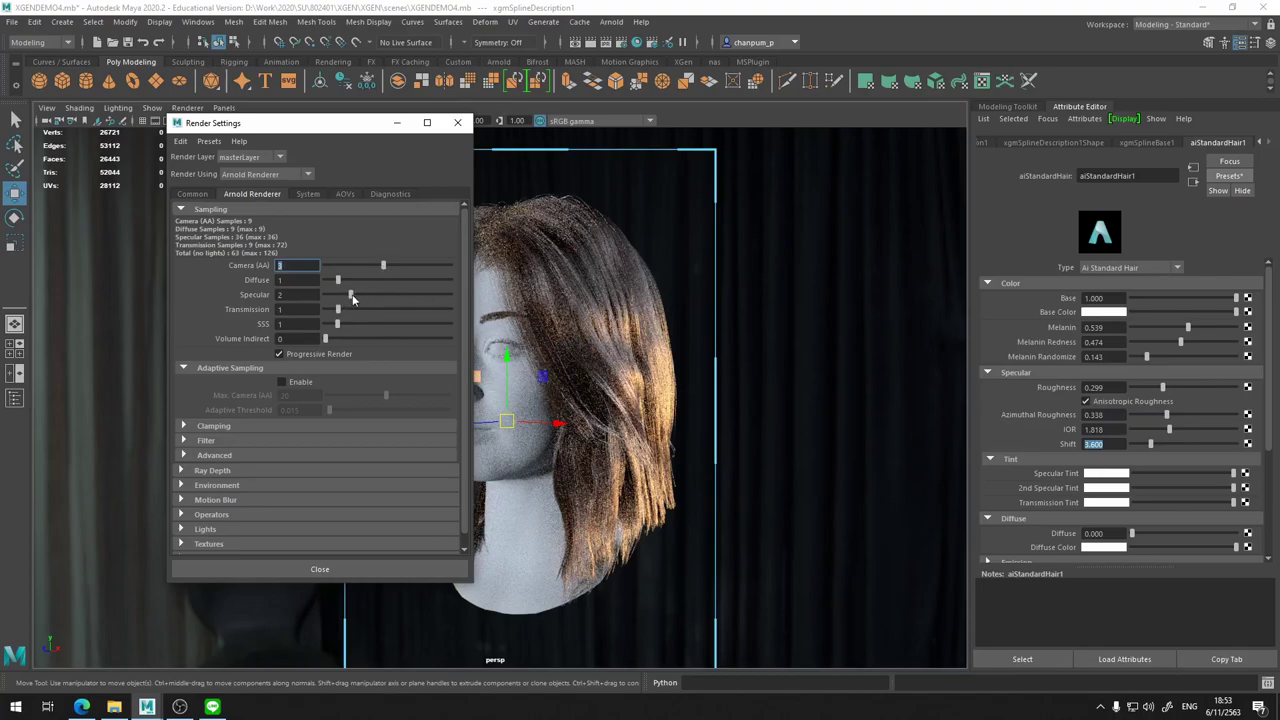
Set Specular and Camera (AA) samples to 4, expand Ray Depth, and close Render Settings.
drag(352, 294, 366, 292)
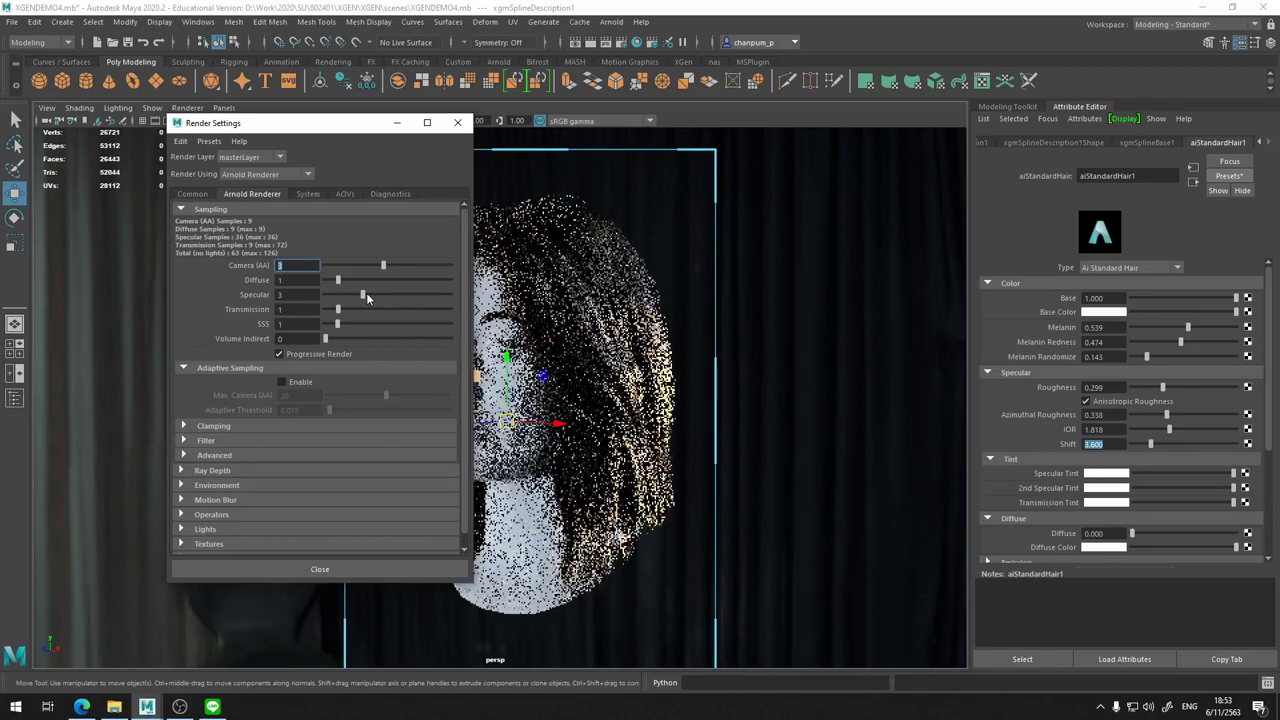
drag(366, 292, 375, 294)
drag(383, 265, 397, 265)
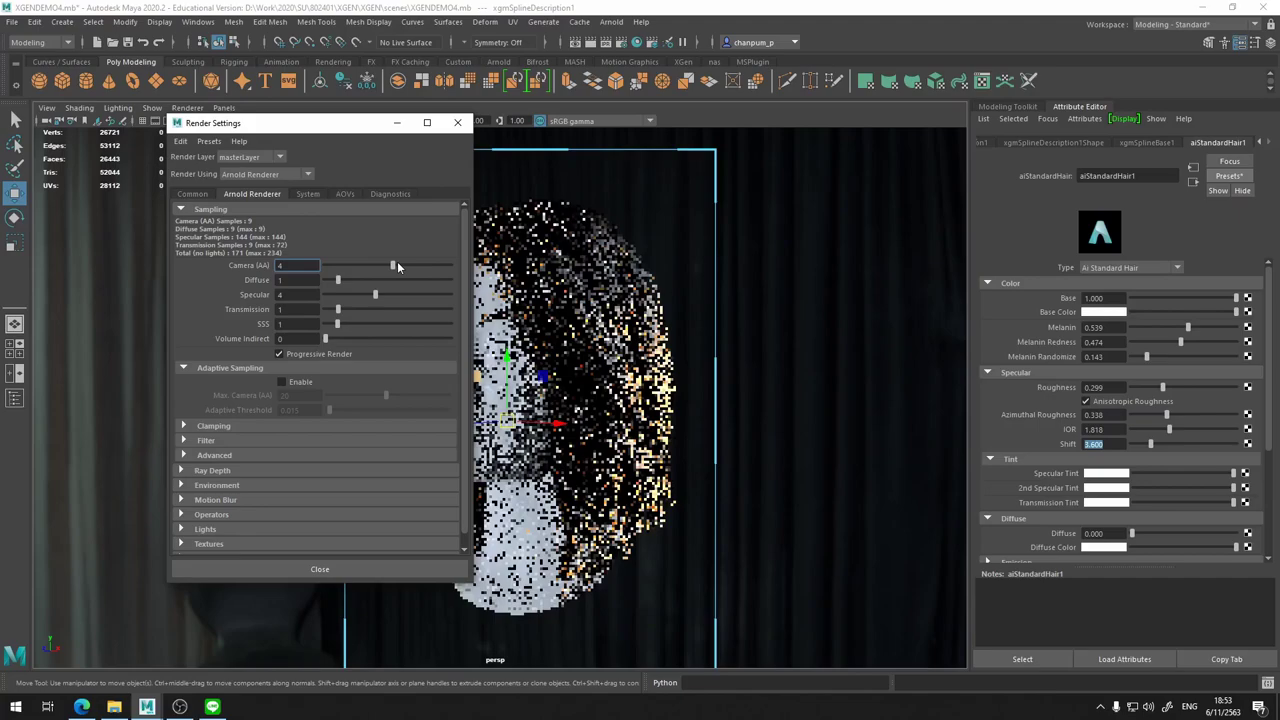
click(350, 470)
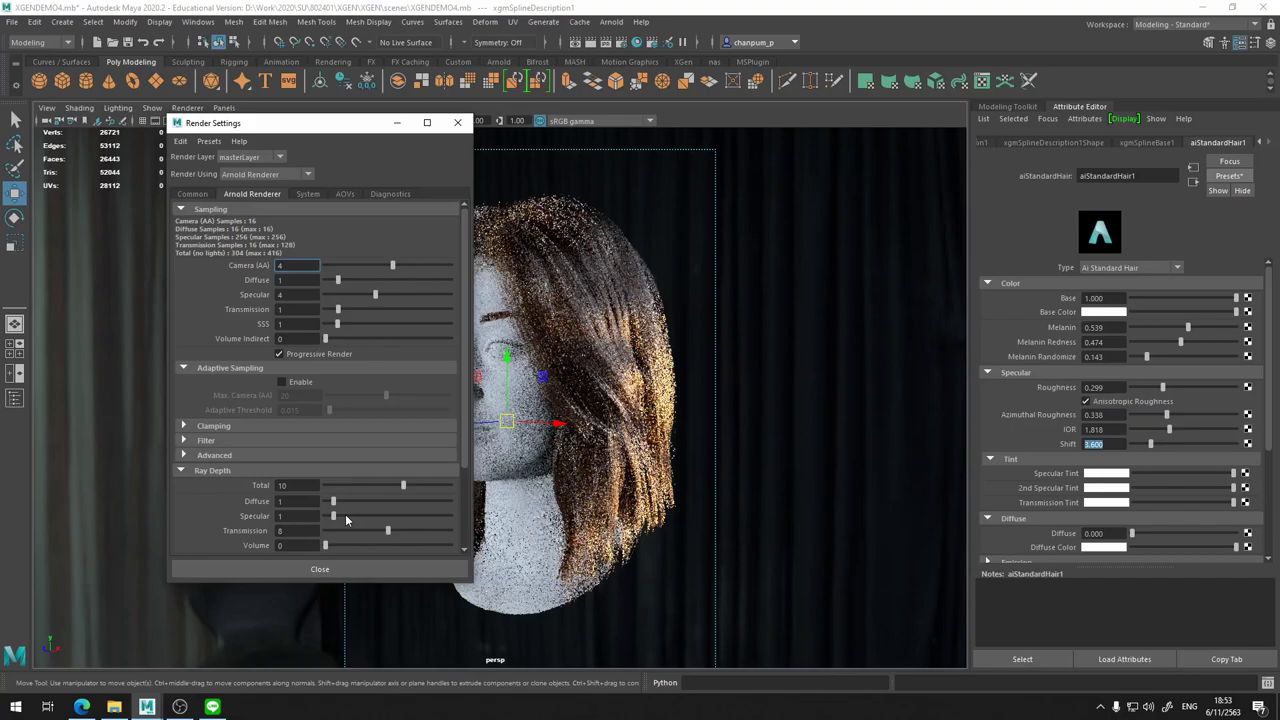
click(397, 122)
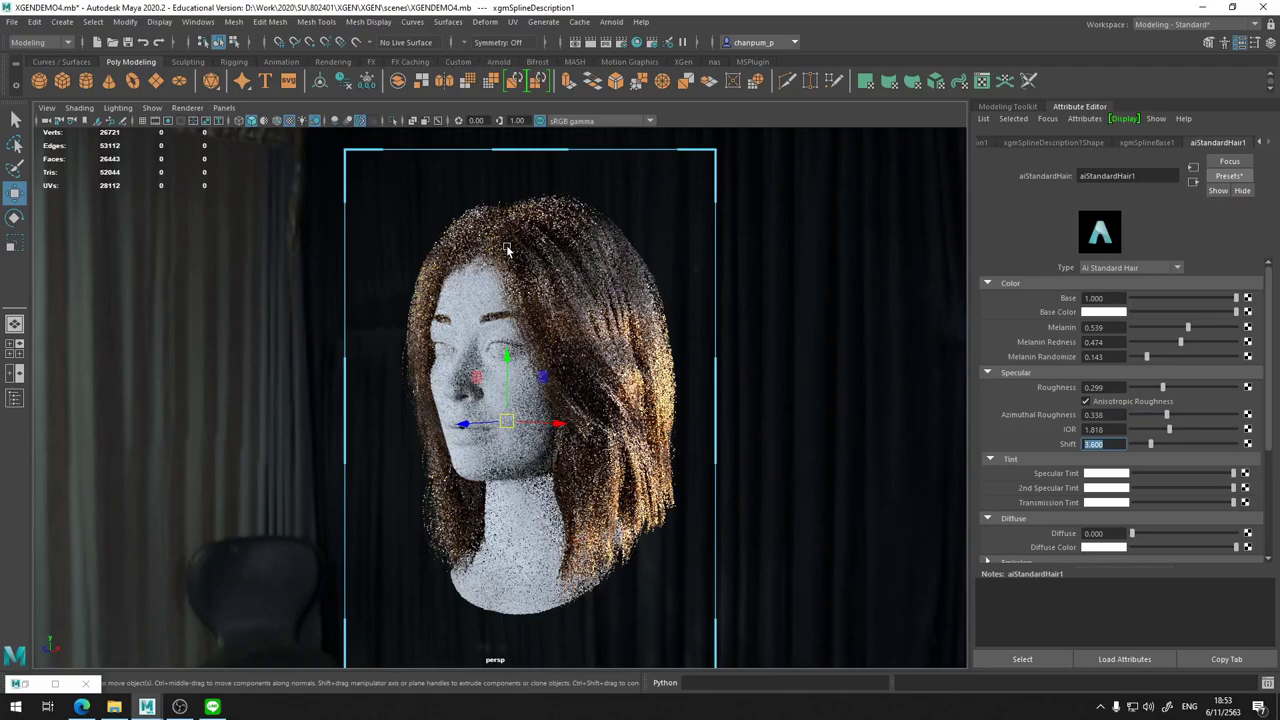
Confirm a specular Shift of 3.600 on aiStandardHair1, then bring up the workspace list.
key(Return)
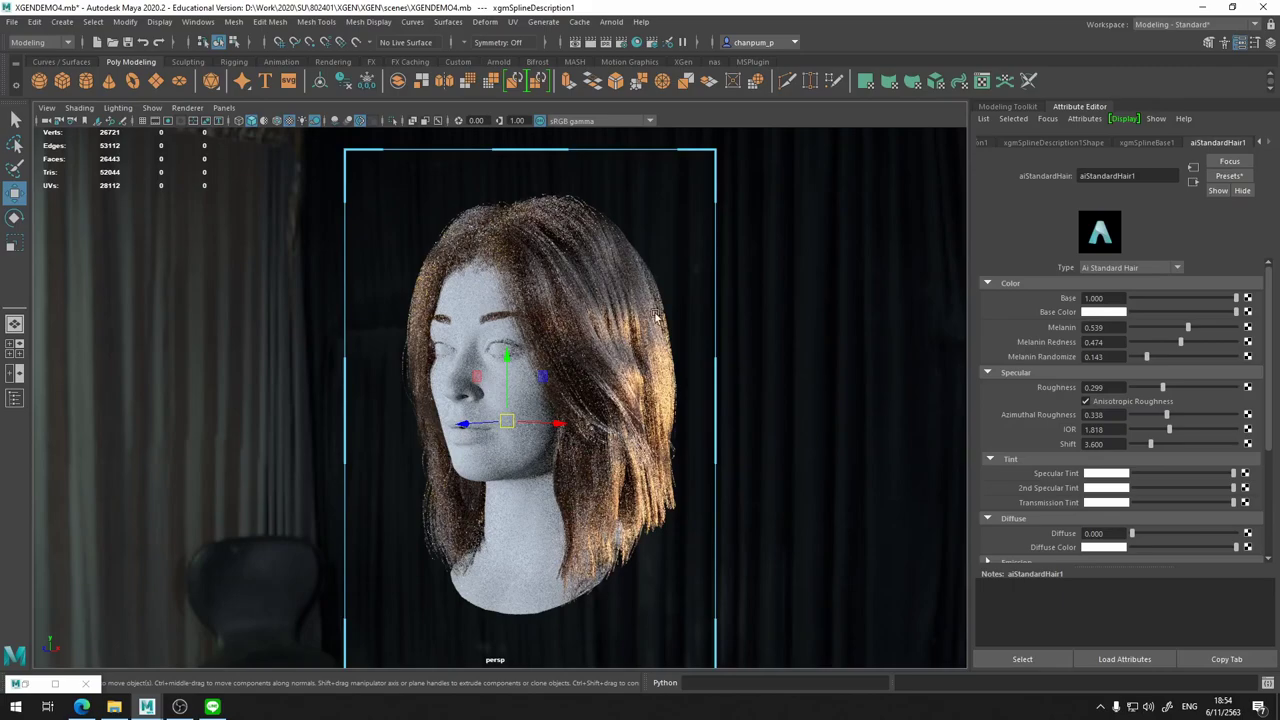
click(1222, 28)
Switch to the XGen - Interactive Groom workspace, select Longhair, and reach Descriptions > Preset.
click(1176, 134)
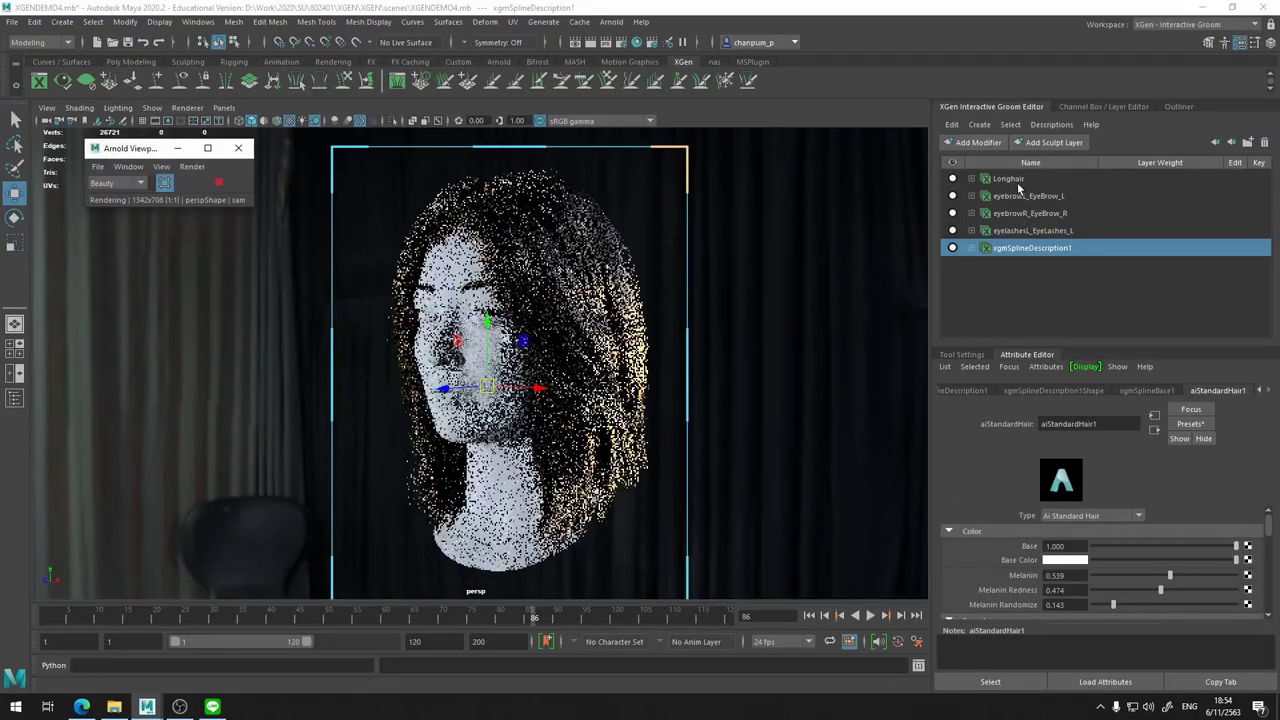
click(1034, 180)
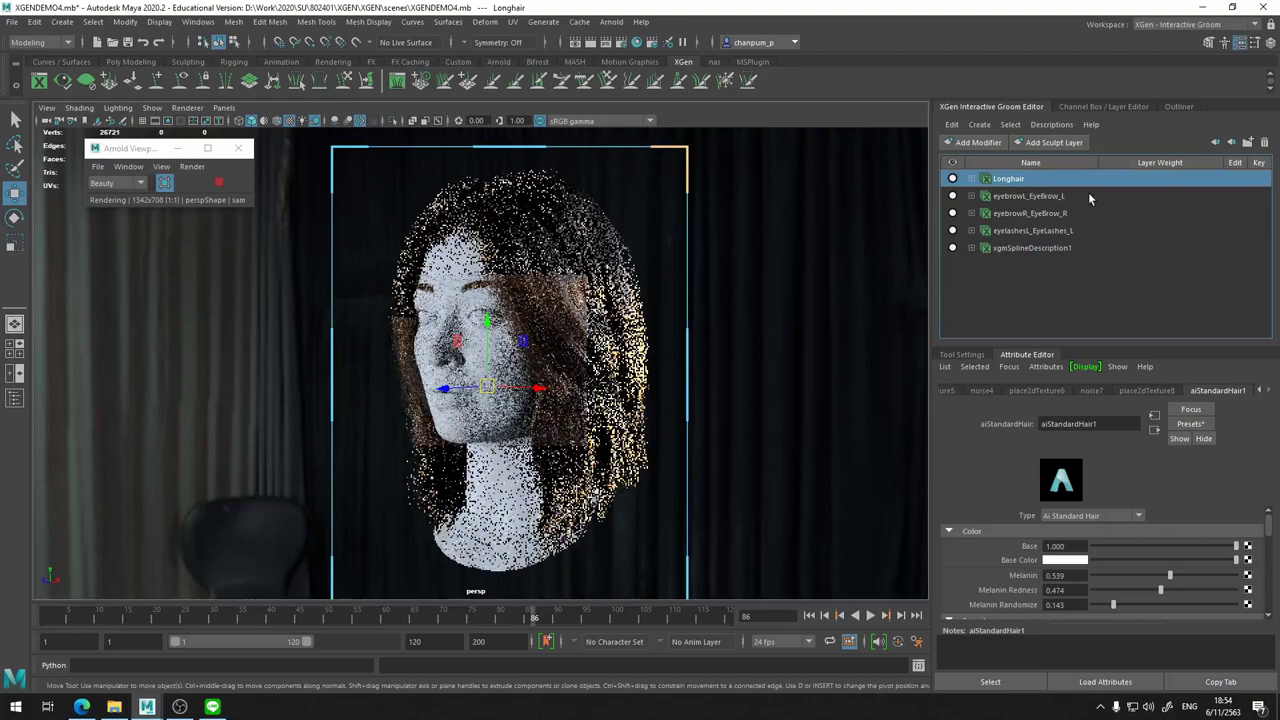
click(1051, 124)
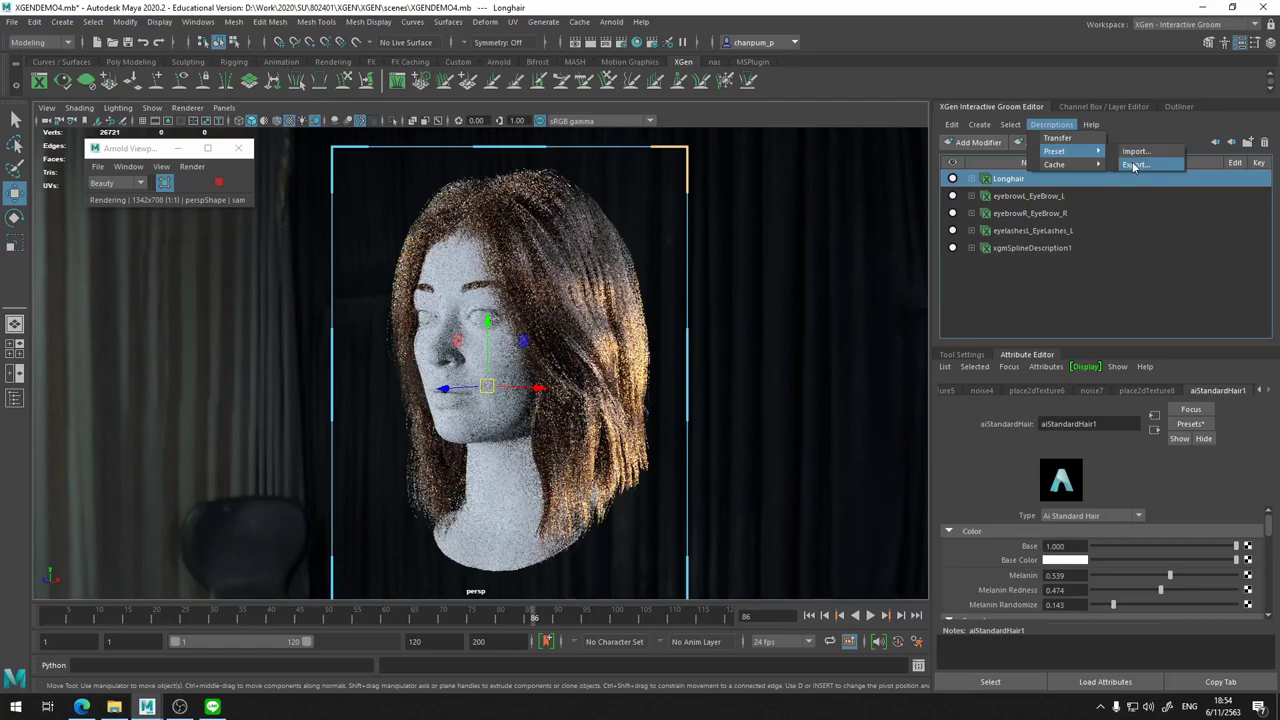
Start the Longhair preset export and save the scene when prompted.
click(1133, 165)
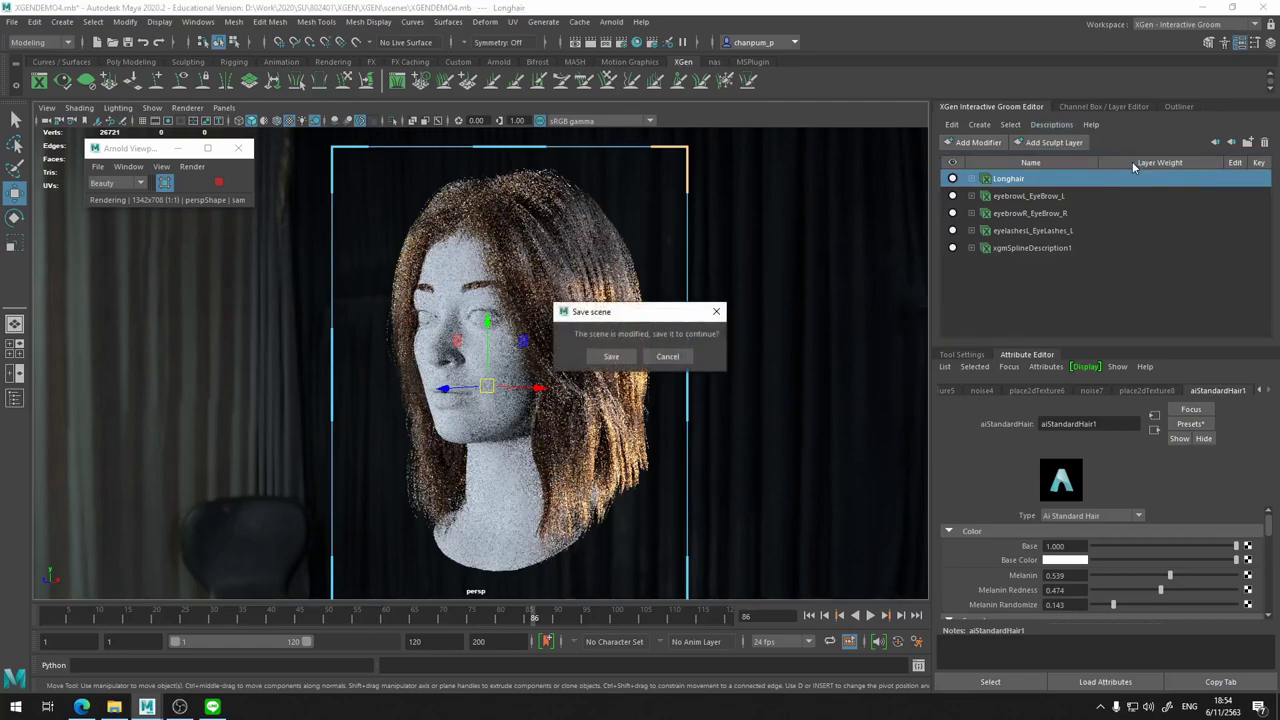
click(623, 357)
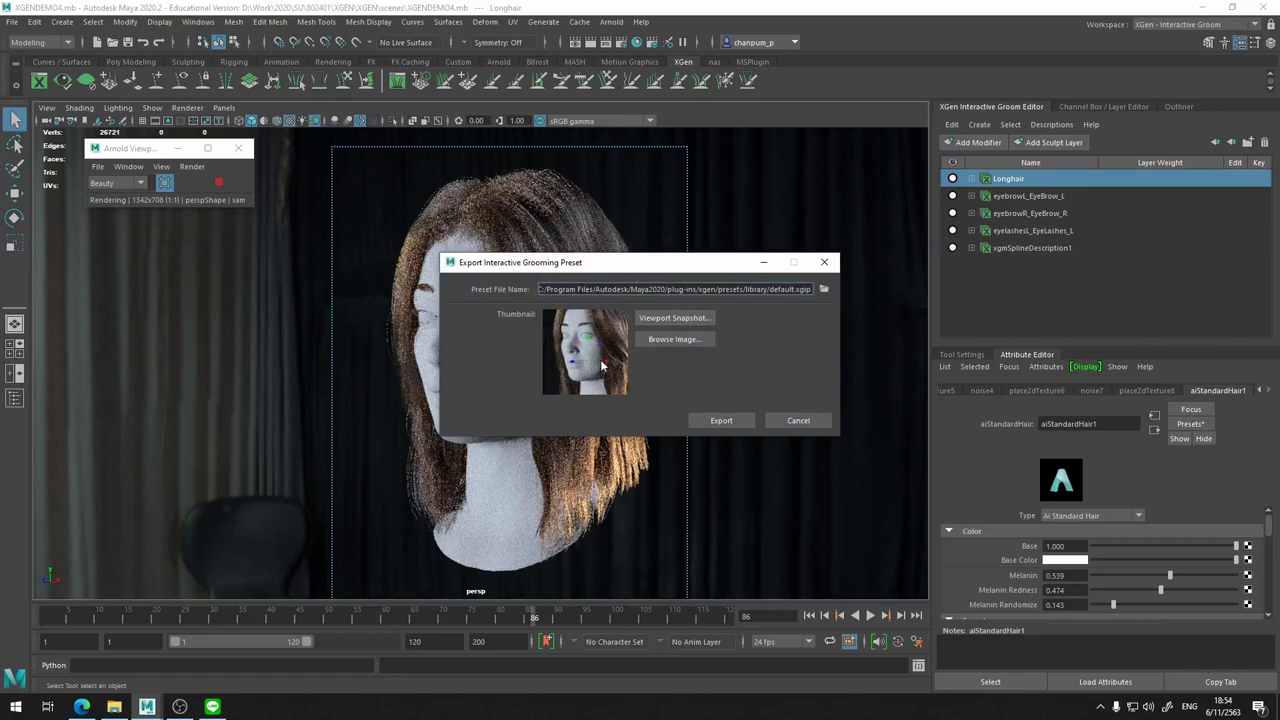
Snapshot a square around the rendered head as the preset thumbnail, then cancel the export.
click(686, 322)
click(700, 320)
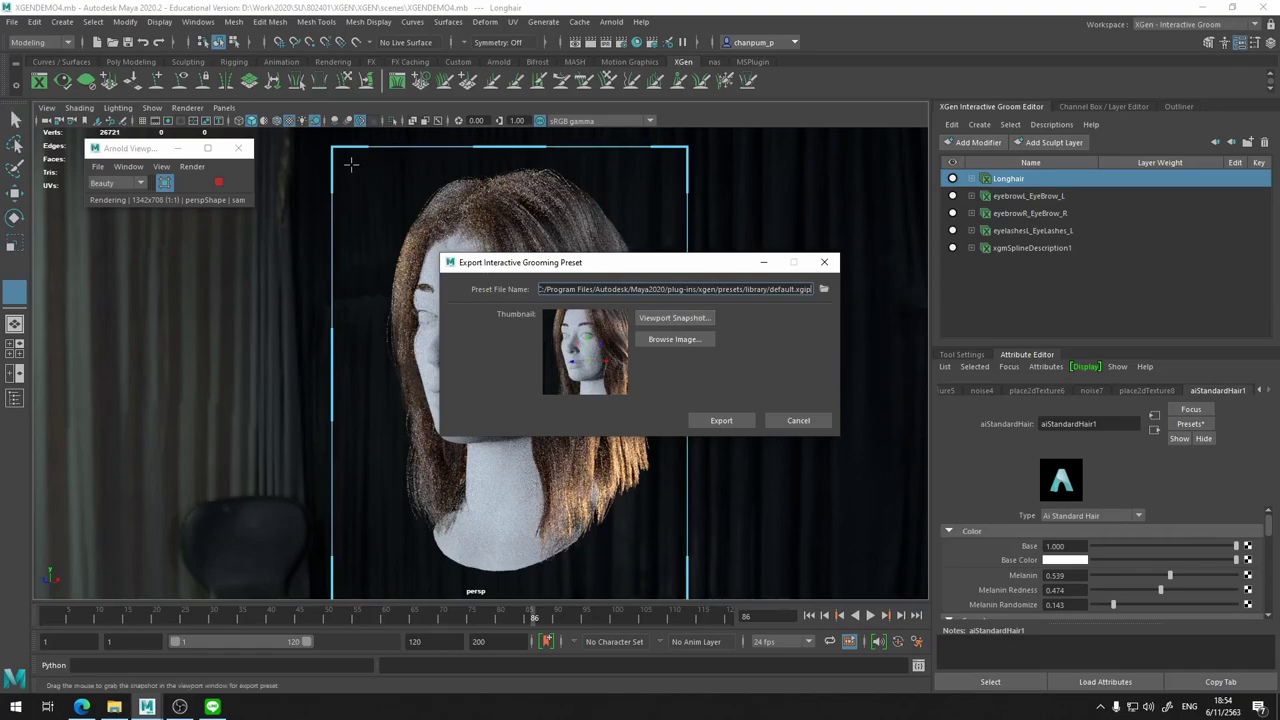
drag(351, 163, 672, 583)
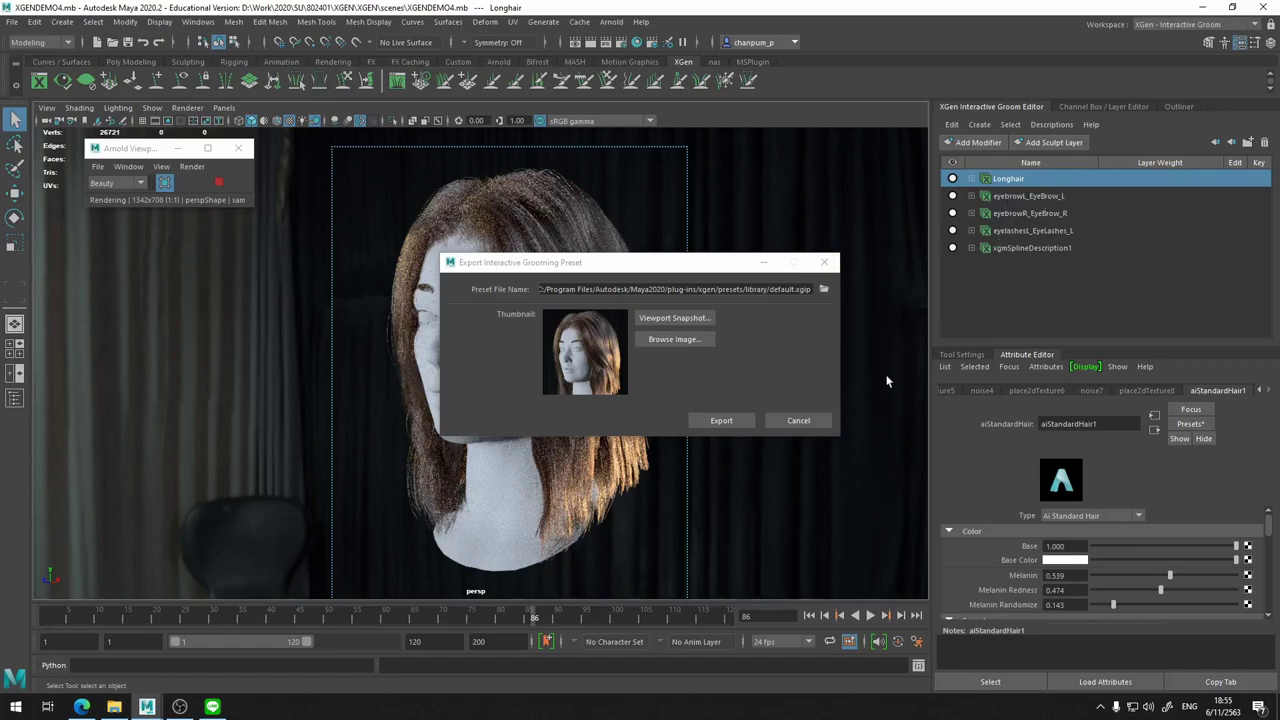
click(796, 420)
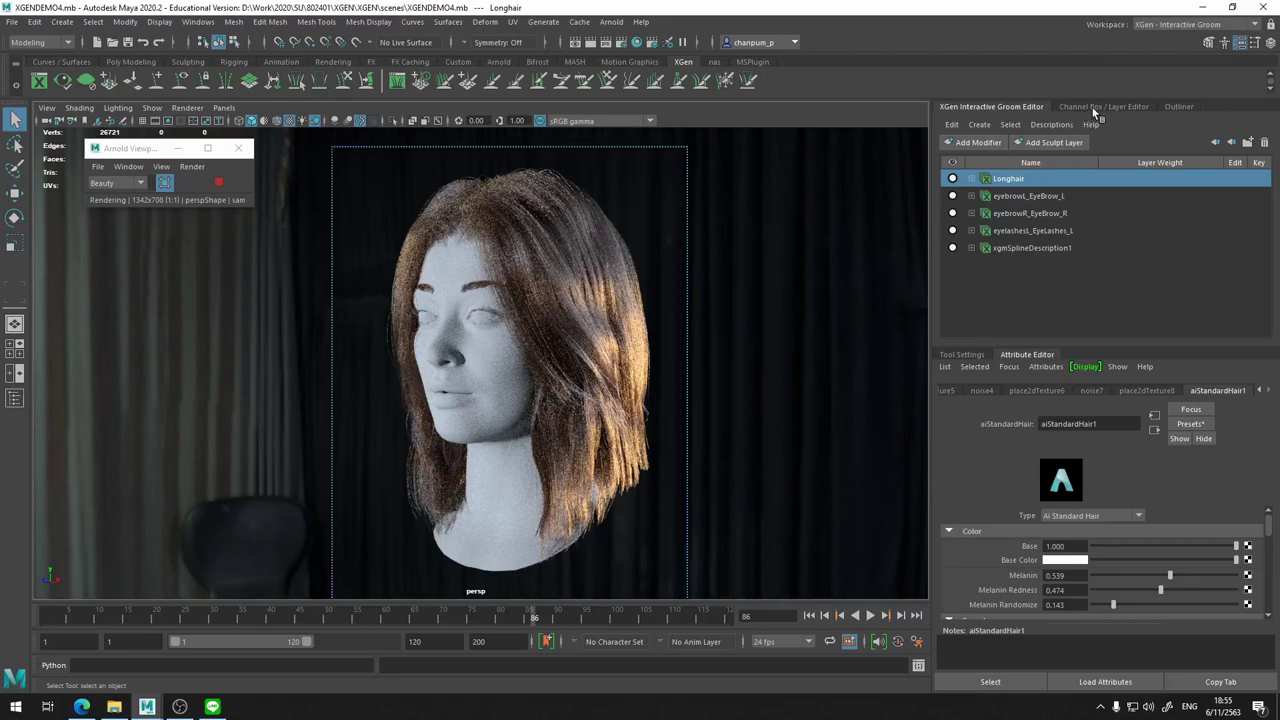
In the Outliner, select polySurface2 (briefly polySurface3), then return to the Groom Editor.
click(1178, 107)
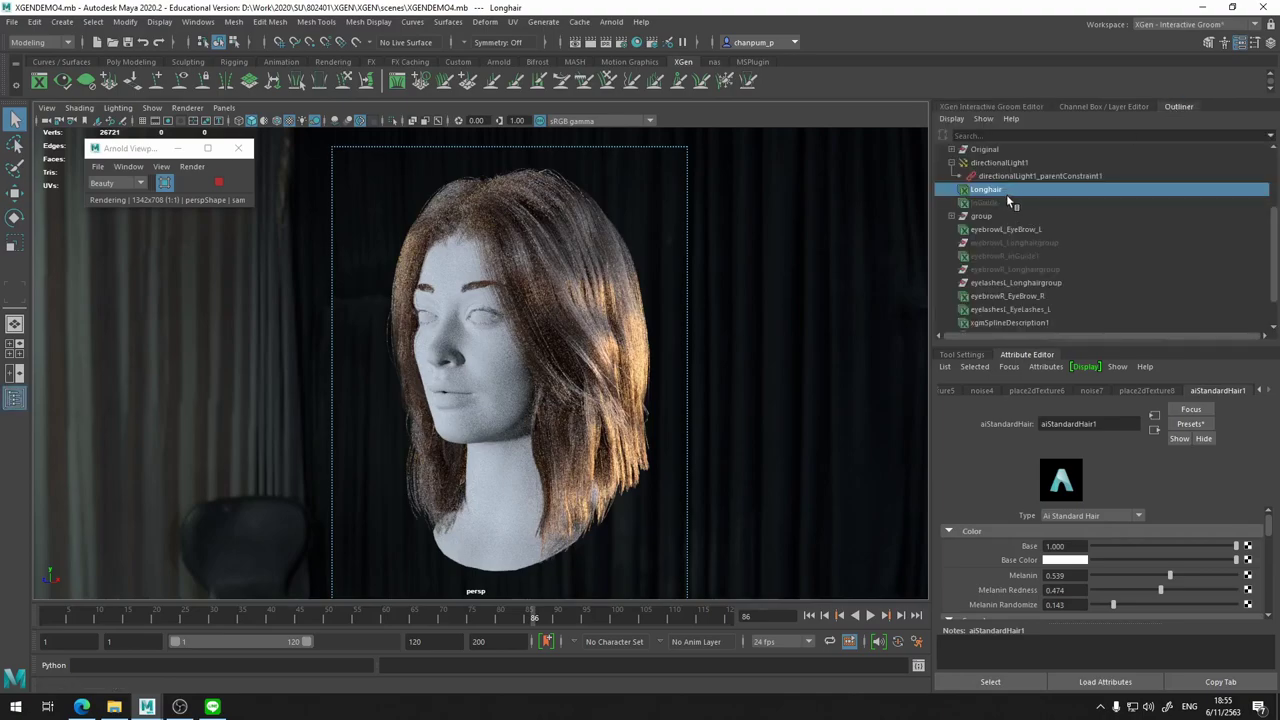
scroll(1028, 180, up, 3)
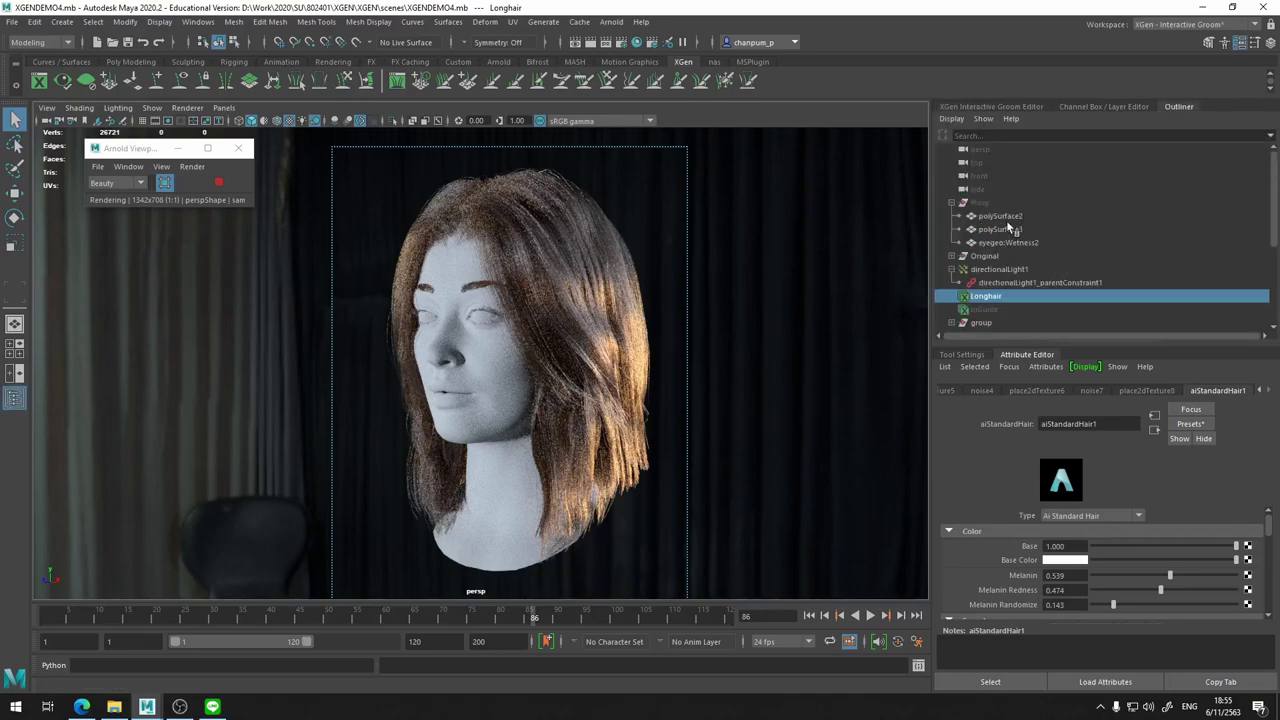
click(1008, 218)
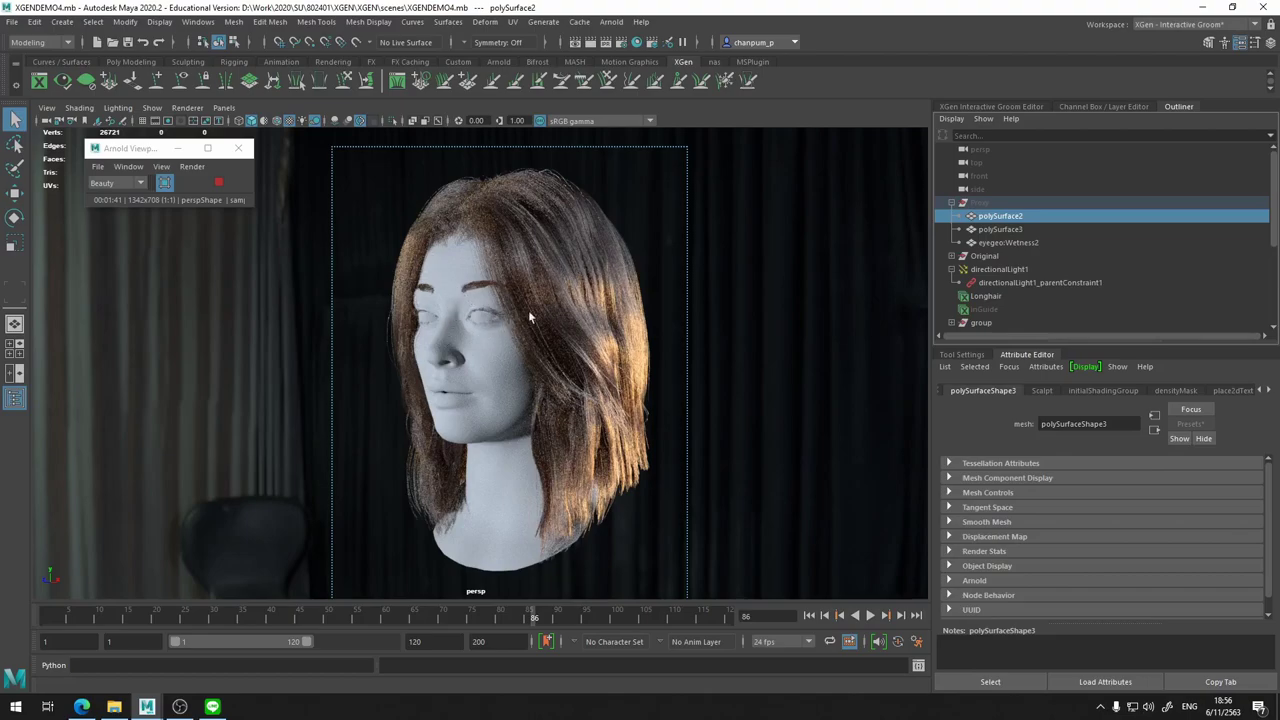
click(1015, 230)
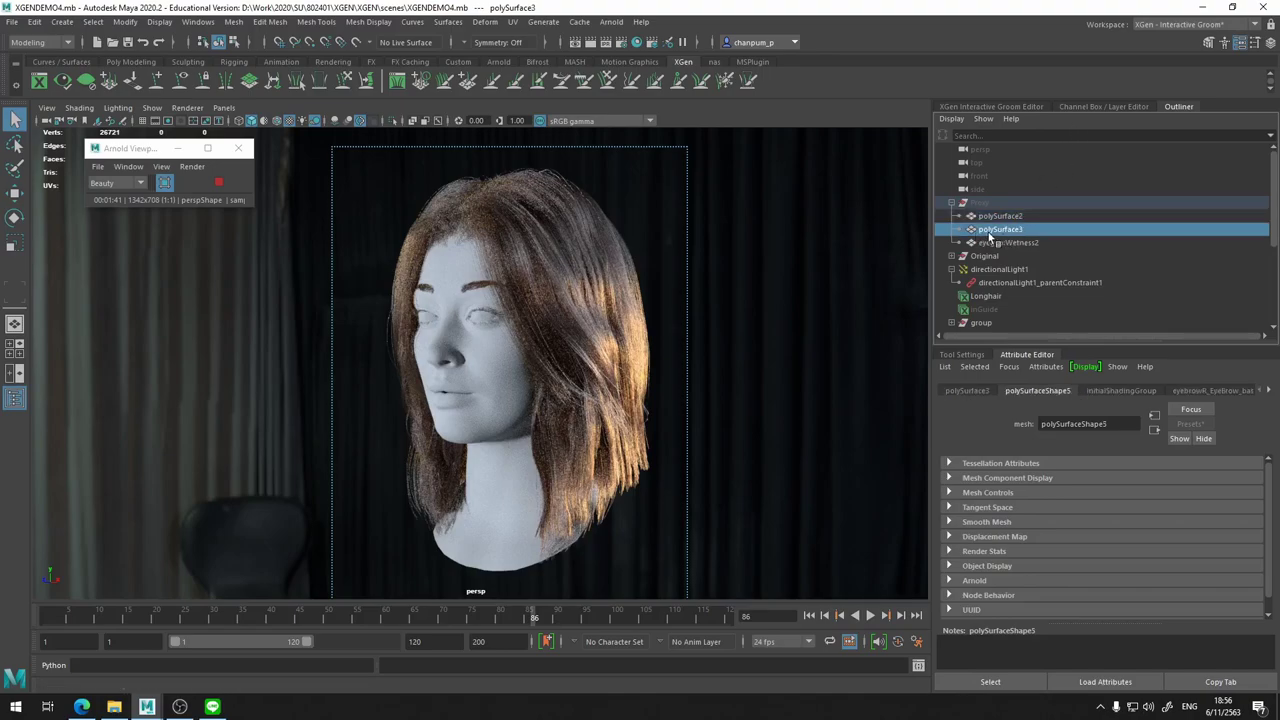
click(1003, 217)
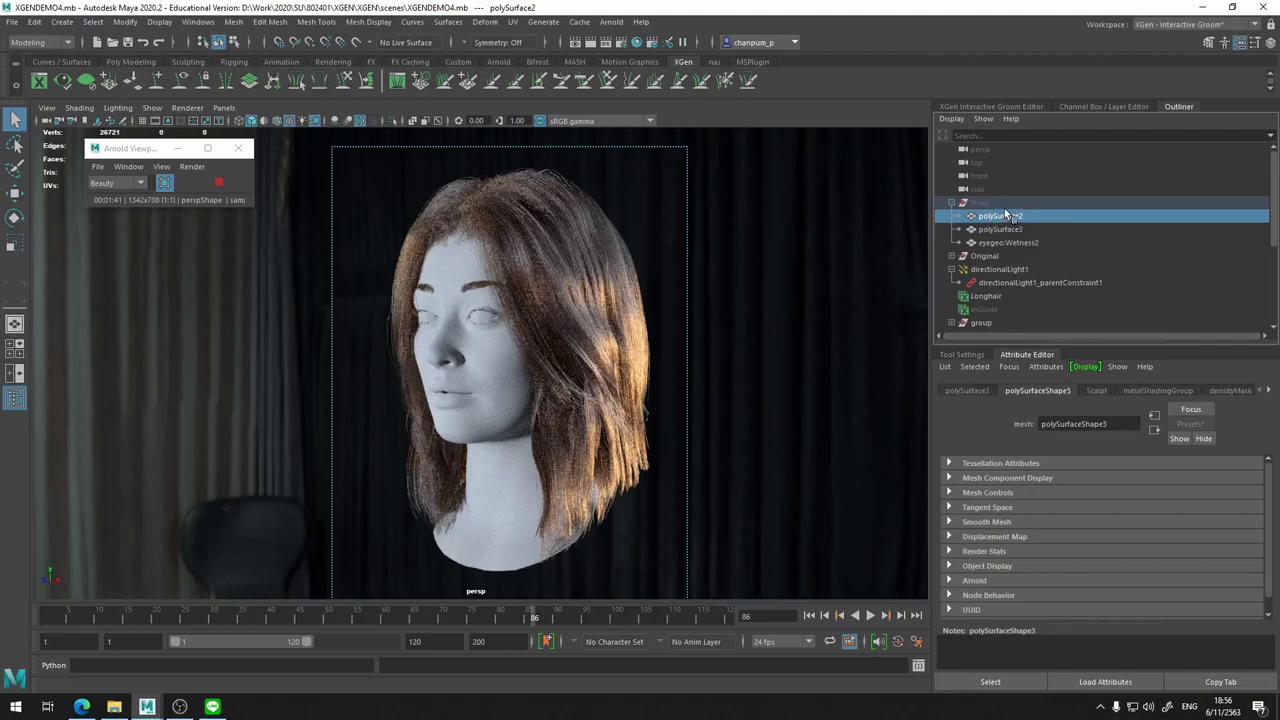
click(1009, 107)
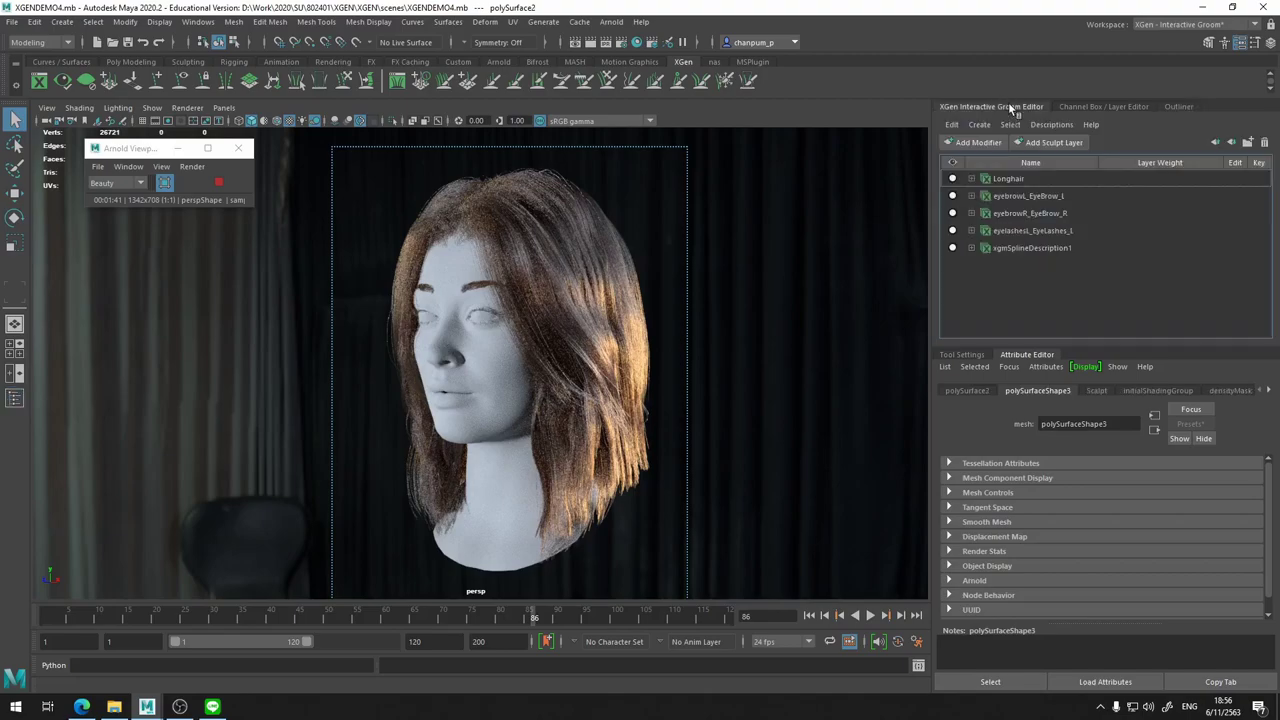
click(1080, 106)
click(1177, 107)
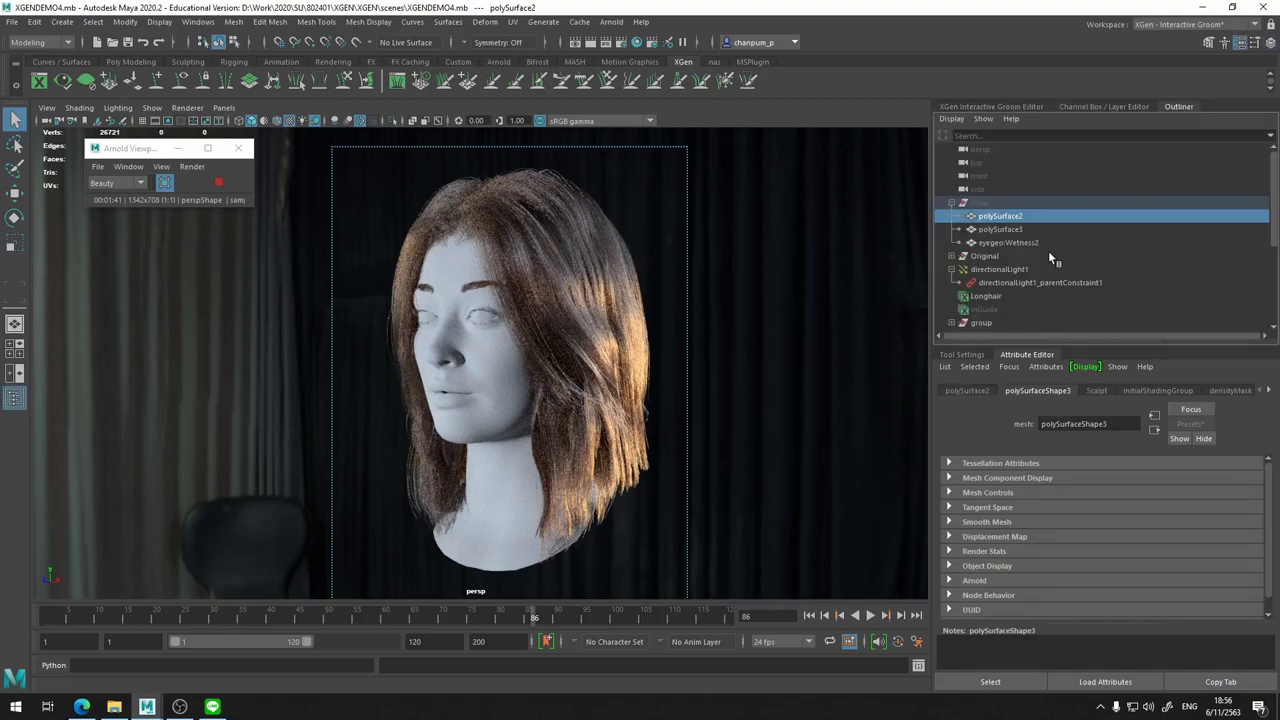
click(994, 106)
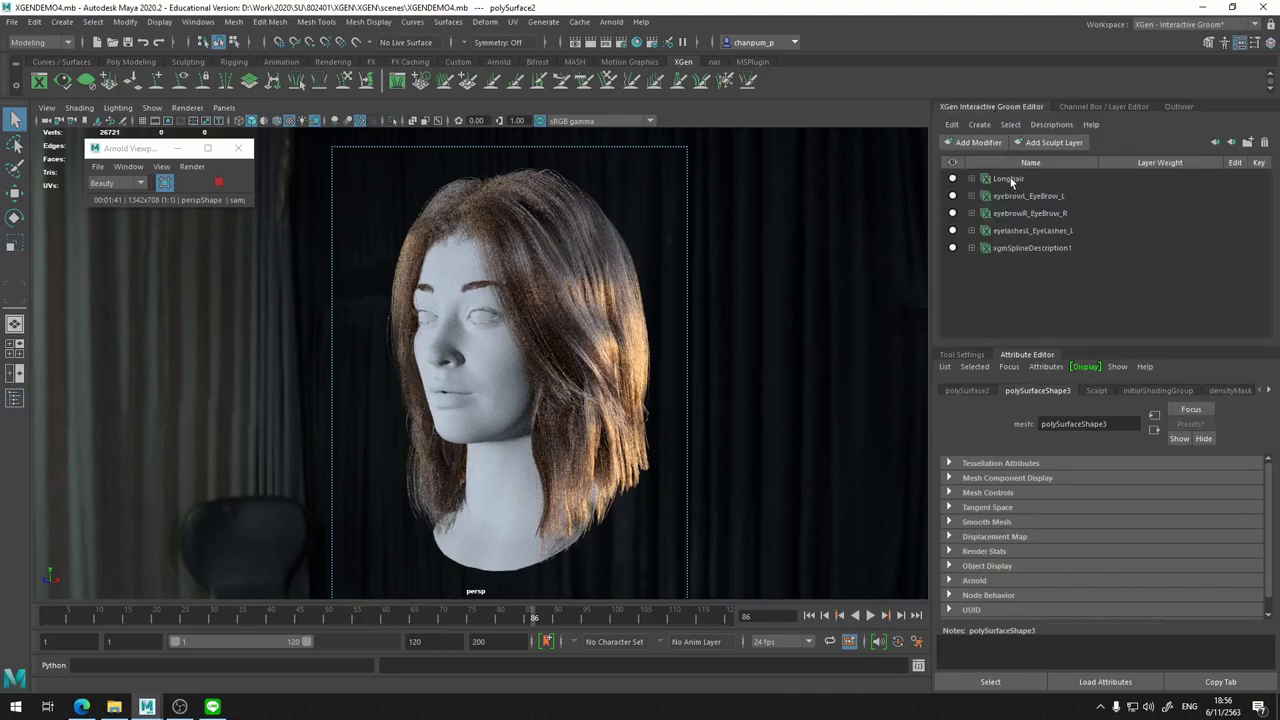
click(1055, 124)
mouse_move(1060, 151)
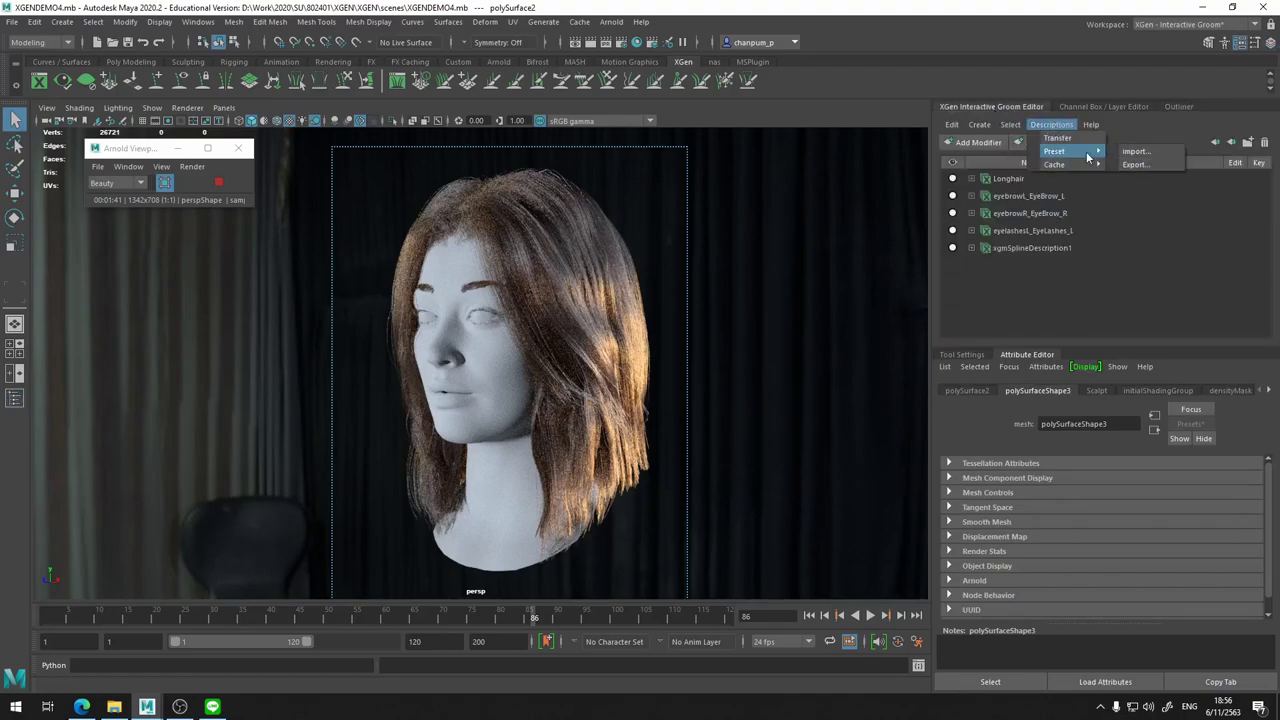
click(1098, 76)
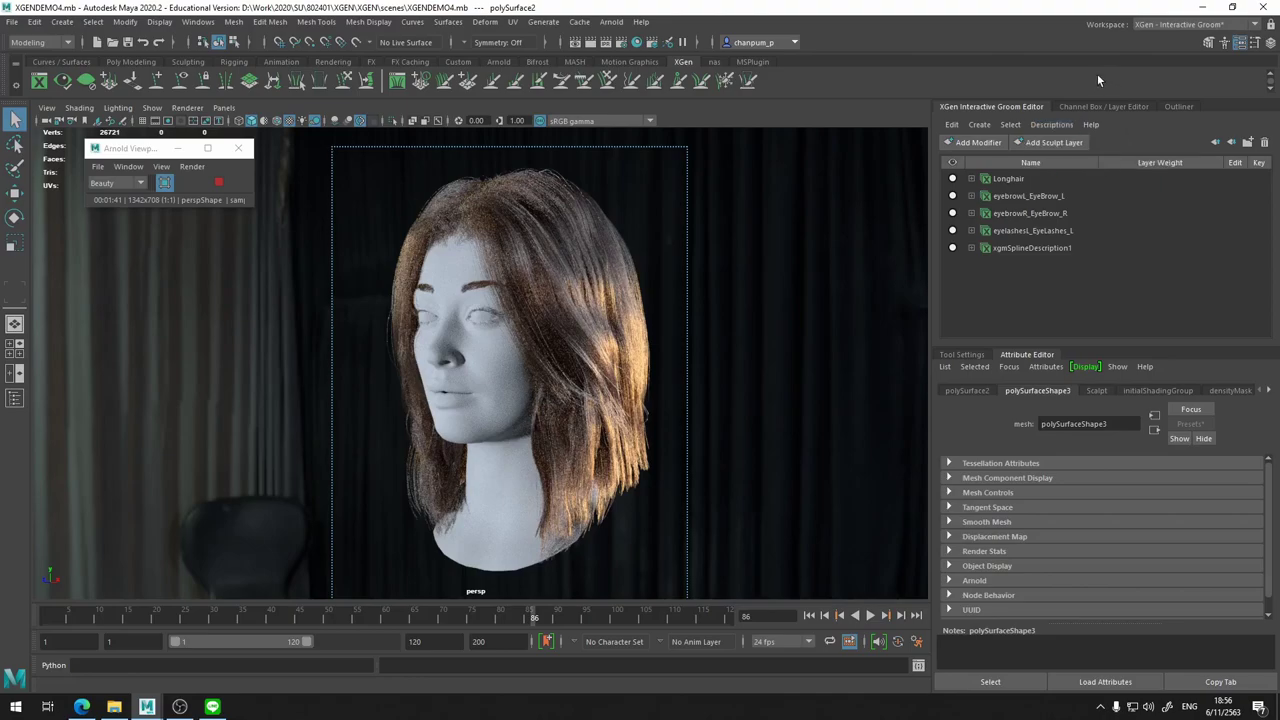